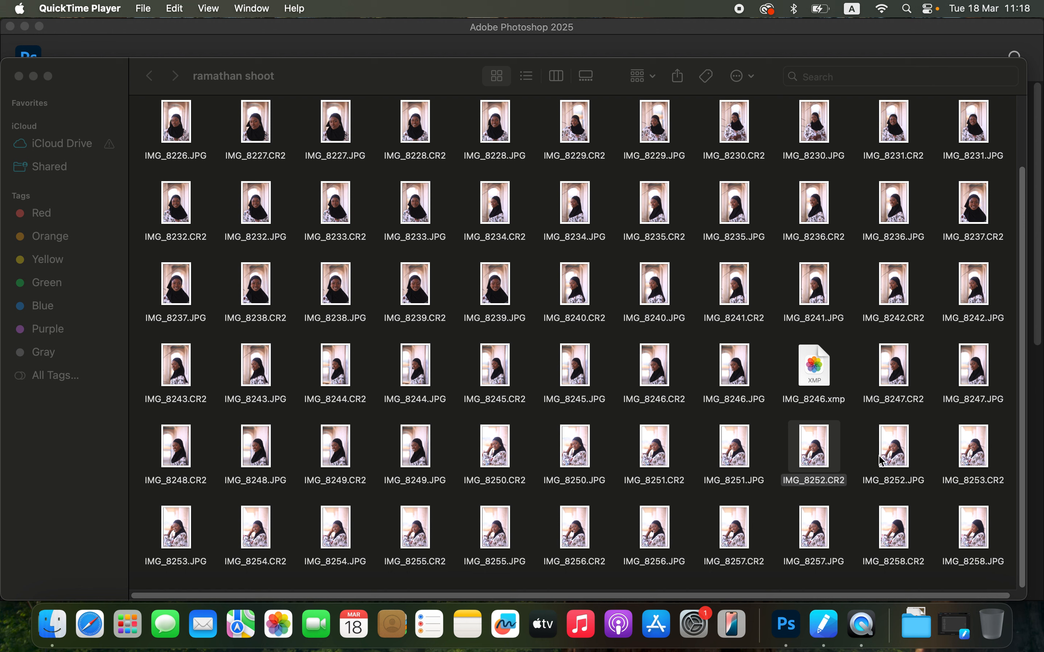
Step: Open IMG_8252.CR2 with Adobe Photoshop 2025
right_click(810, 459)
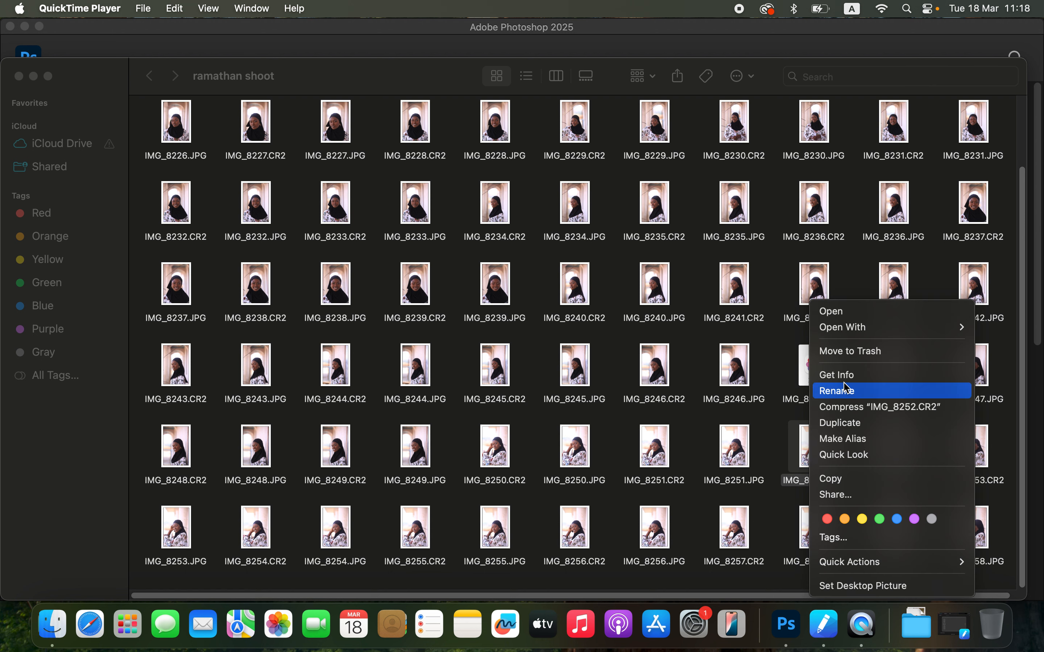
mouse_move(858, 332)
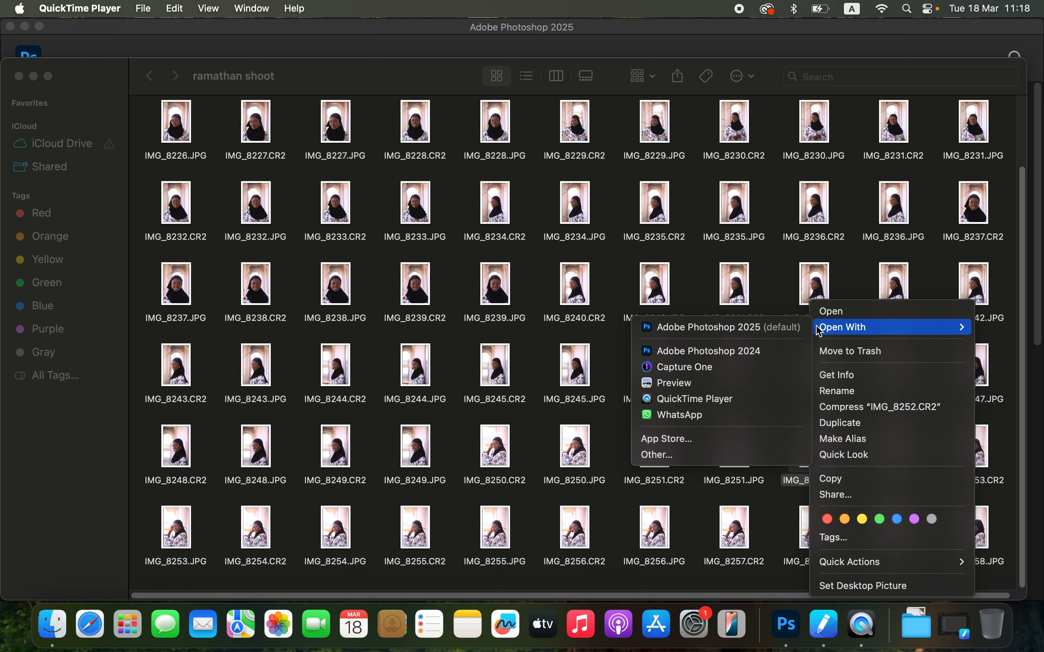
left_click(797, 330)
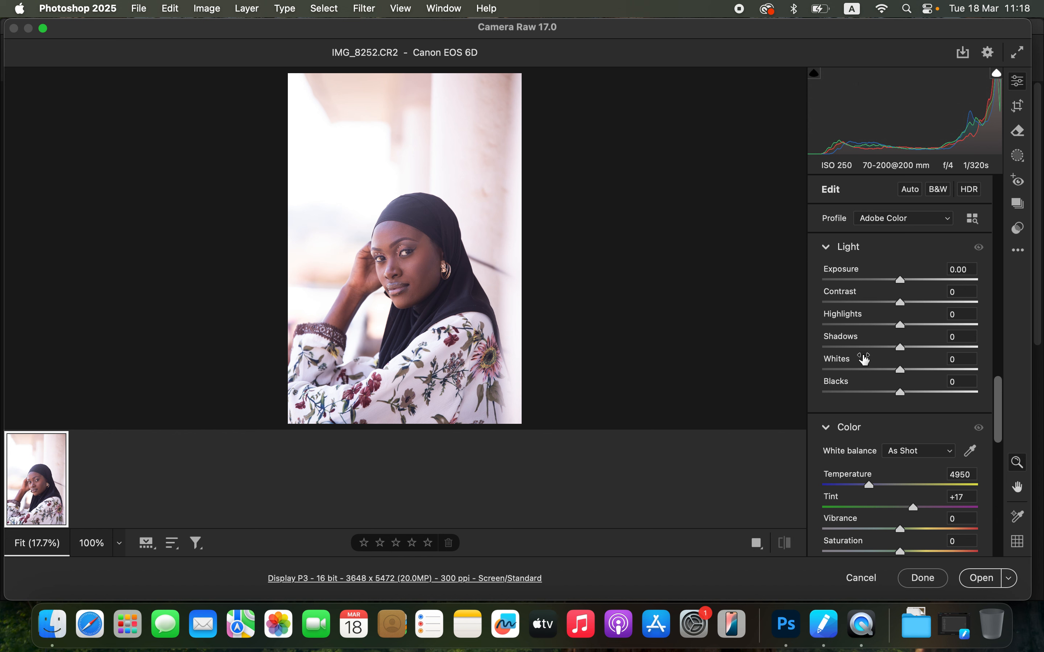
Step: Set Highlights to -82, Whites to -73, Blacks to -23 and Contrast to +24 in Camera Raw's Light panel
mouse_move(865, 358)
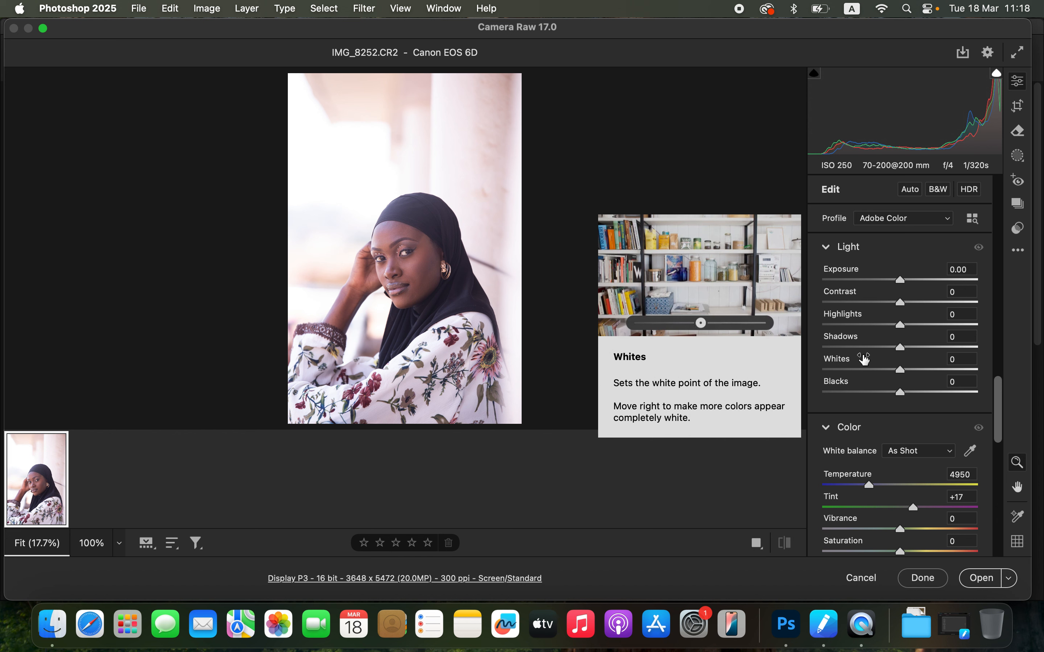
left_click(844, 325)
left_click_drag(844, 328, 845, 366)
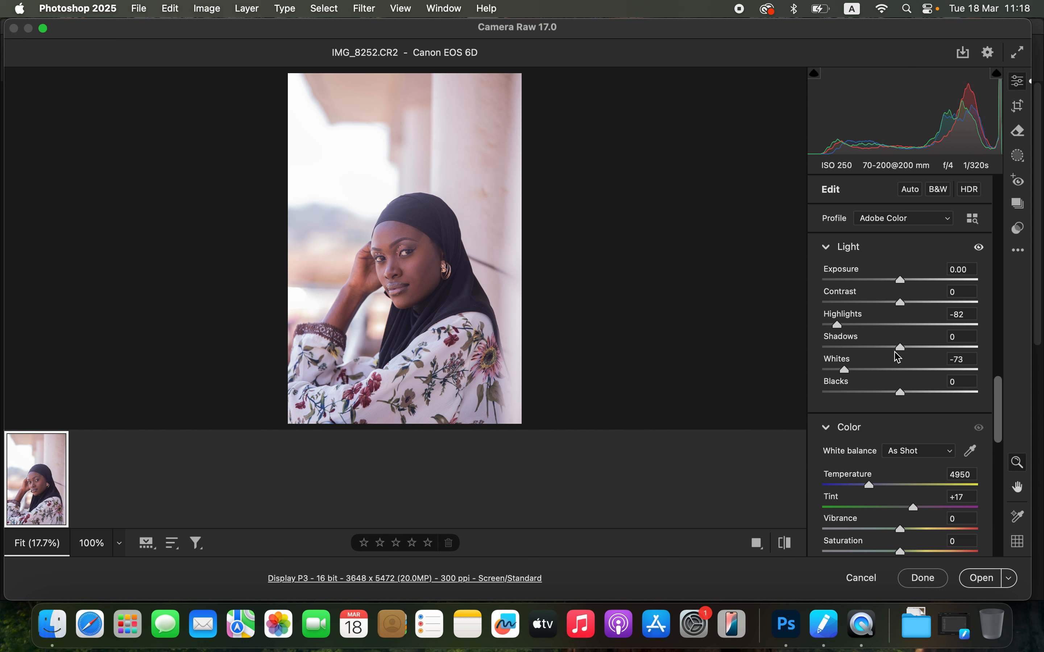
left_click_drag(899, 393, 885, 400)
left_click_drag(911, 304, 920, 309)
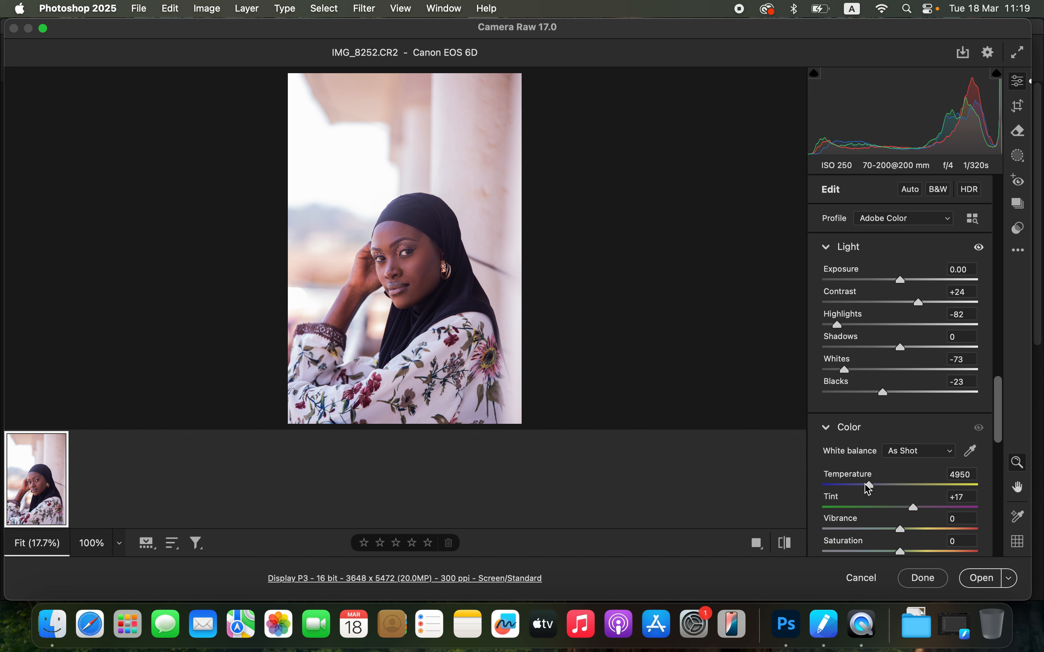
Step: Warm the white balance to a Temperature of 5700 and lift Shadows to +19
left_click_drag(869, 487, 882, 488)
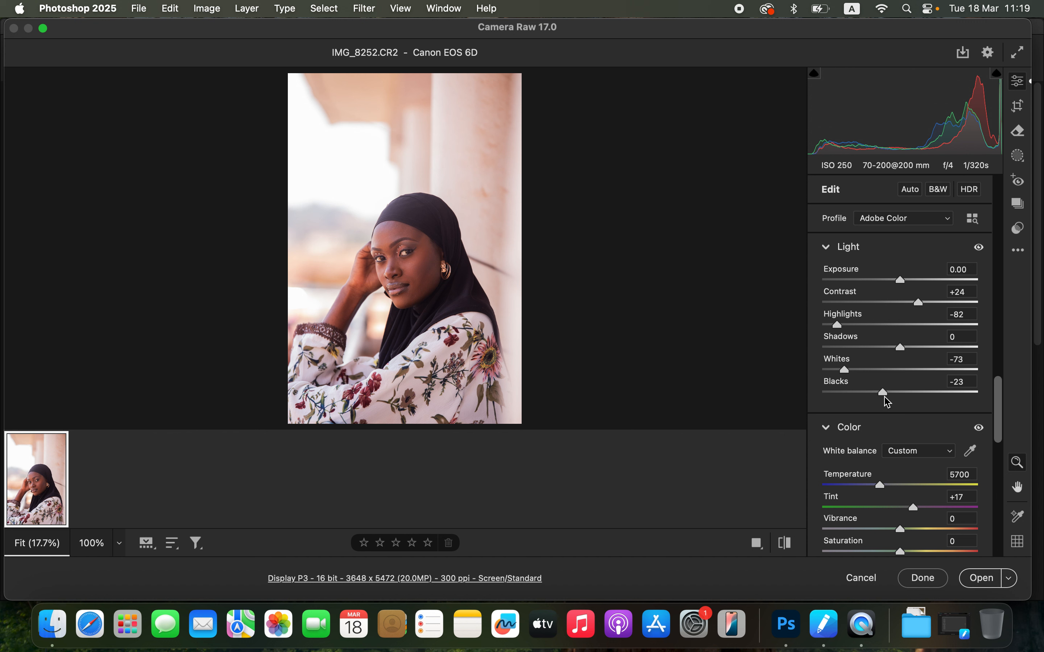
left_click_drag(908, 352, 917, 355)
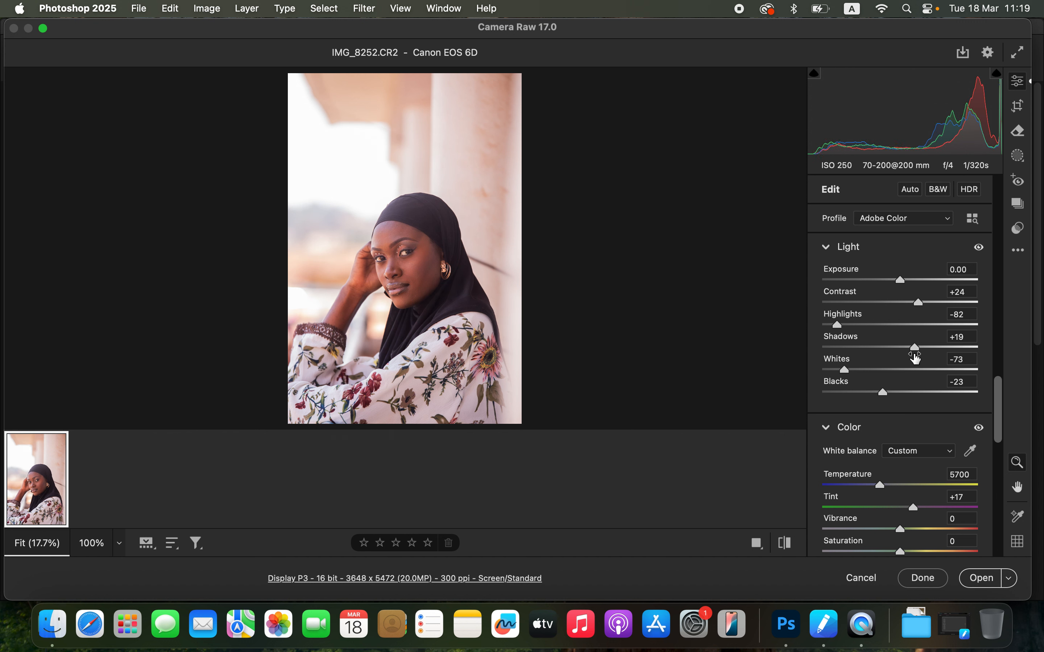
left_click_drag(926, 305, 930, 304)
Step: Toggle the before/after view to compare the adjustments with the original
left_click(789, 548)
left_click(789, 548)
left_click(788, 549)
left_click(789, 549)
Step: Create a Background mask and hide its colour overlay
left_click(1019, 157)
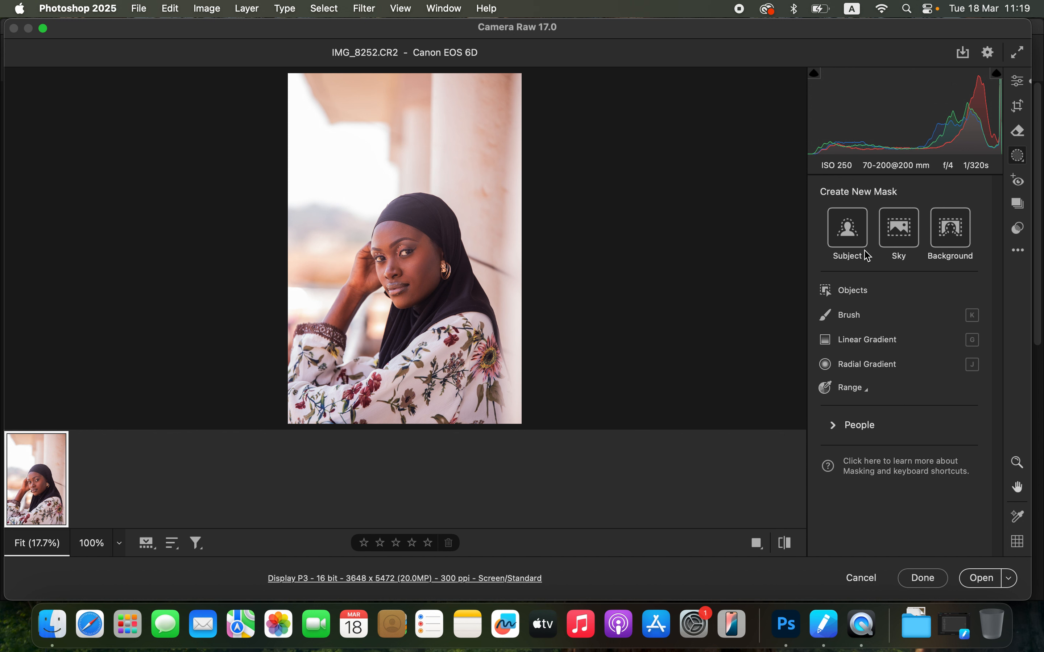
left_click(952, 236)
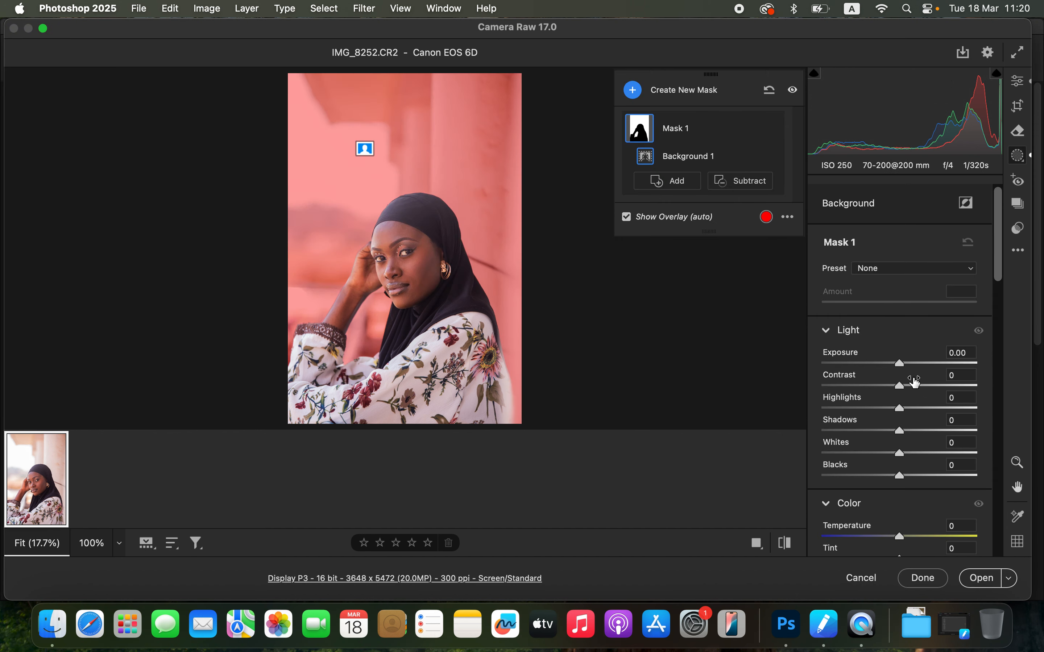
left_click(626, 217)
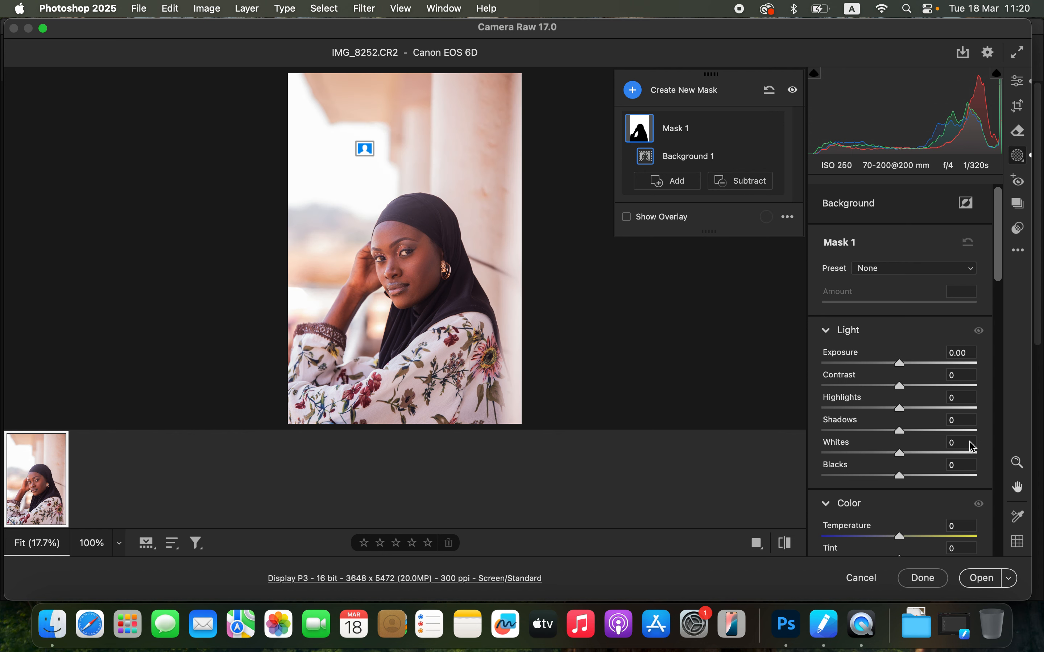
Step: Set the background mask's Saturation to -70 and Temperature to -29, and open the image in Photoshop
left_click_drag(999, 276, 1006, 321)
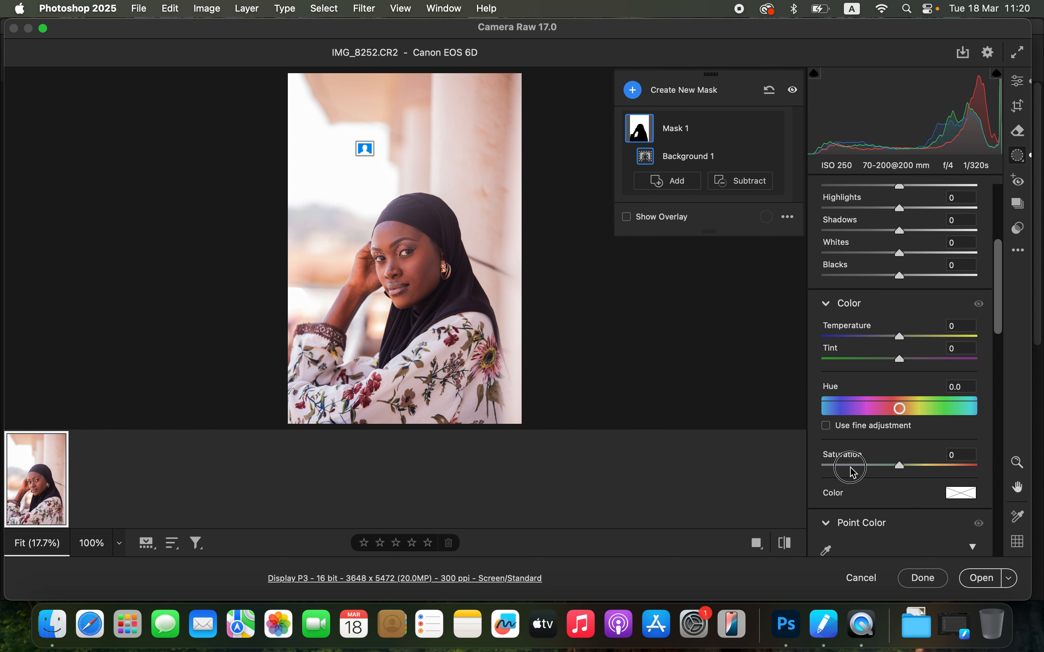
left_click(849, 466)
left_click_drag(851, 469, 846, 470)
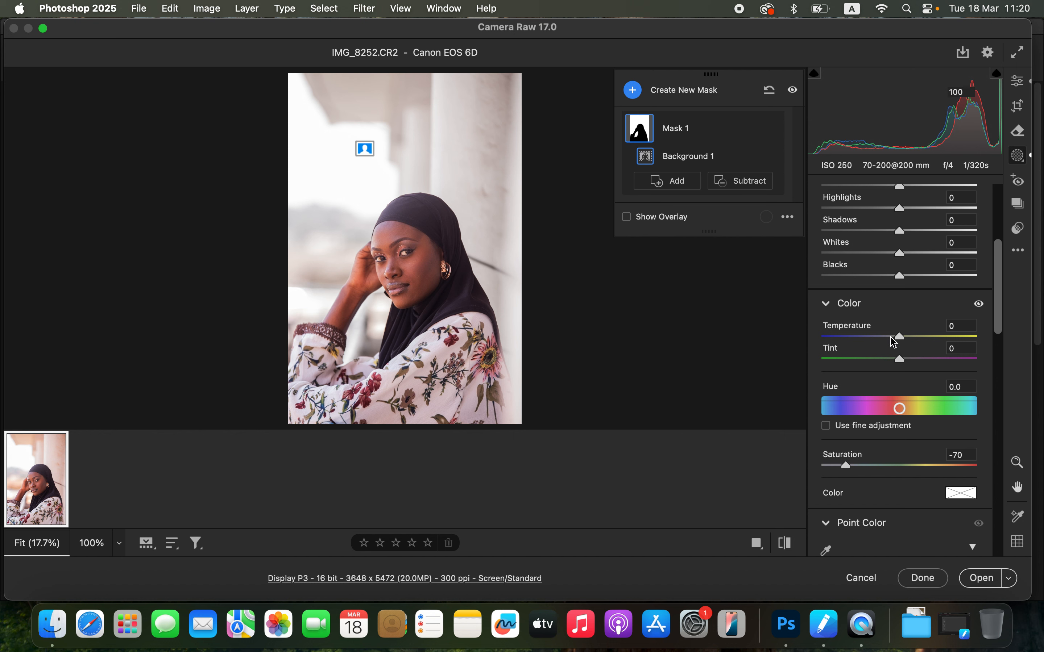
left_click_drag(888, 337, 877, 344)
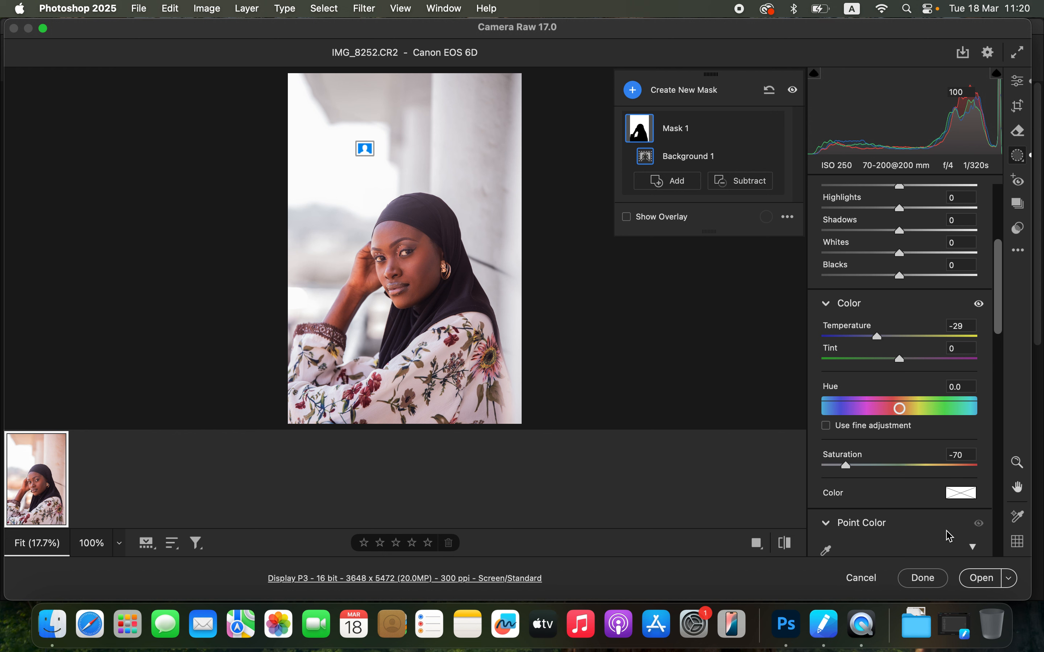
left_click(977, 574)
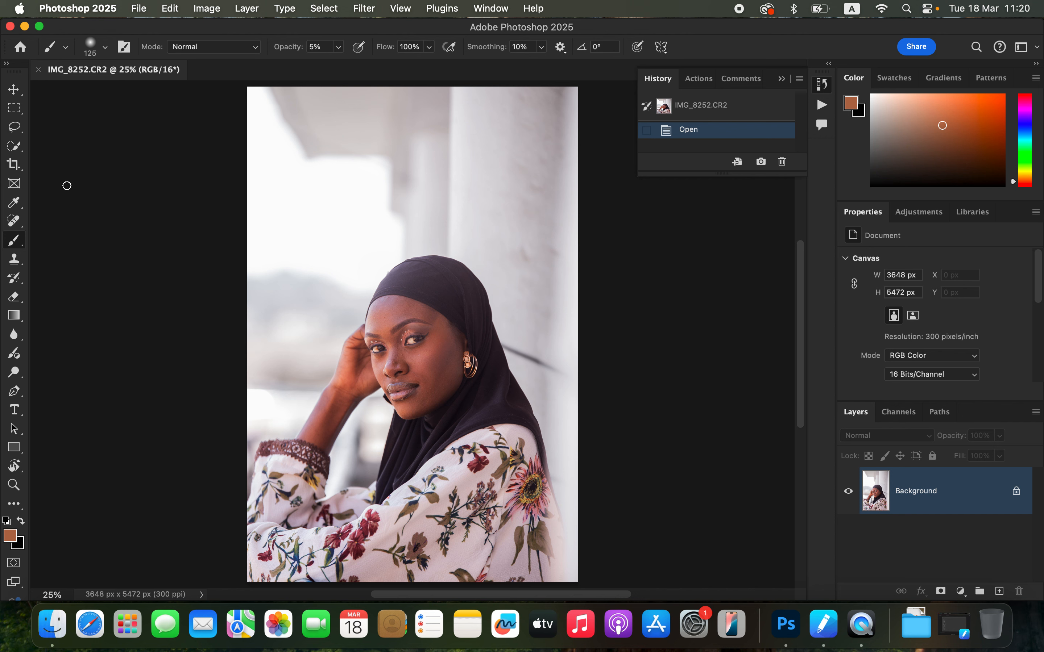
Step: Crop the photo at a 4:5 (8:10) ratio to about 3174 × 3966 px, framing the subject more tightly
left_click(13, 164)
left_click(111, 46)
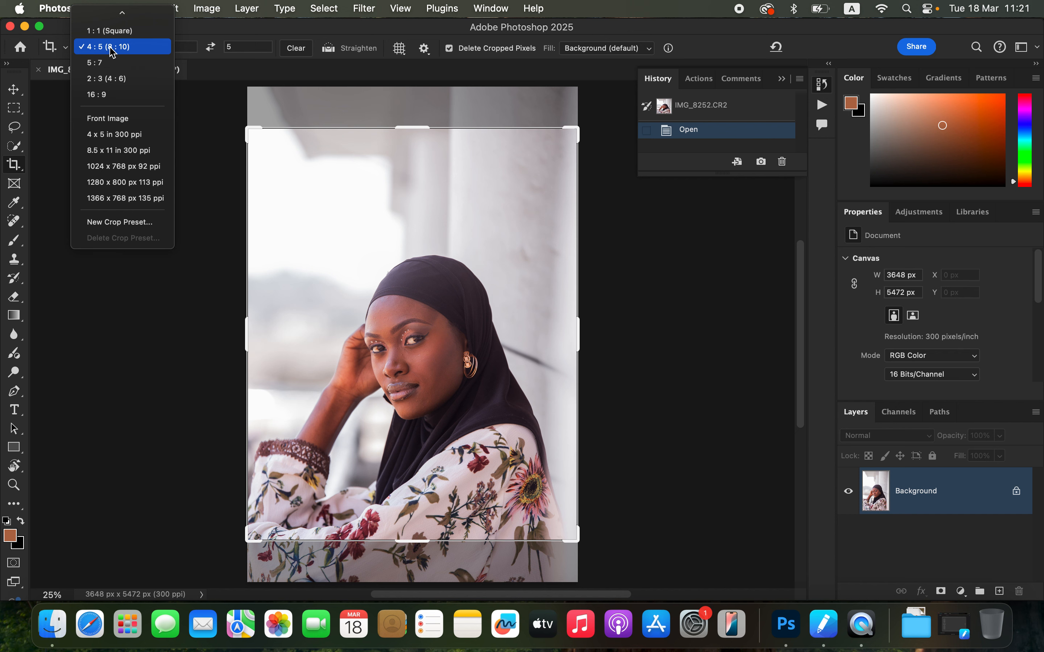
left_click(111, 48)
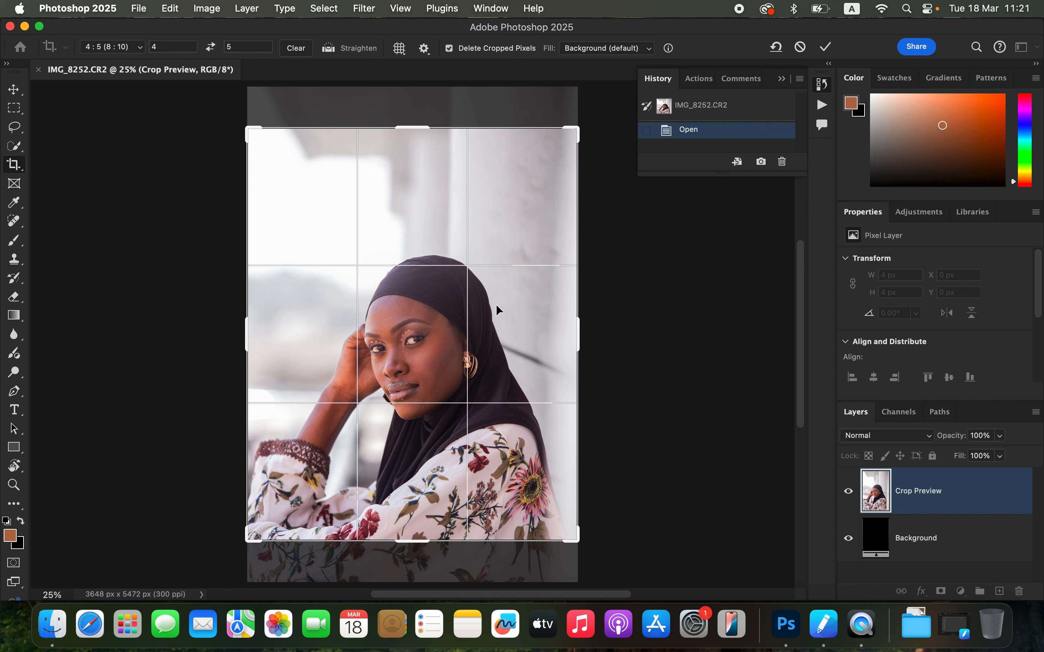
left_click_drag(414, 228, 414, 205)
mouse_move(576, 131)
left_mouse_down()
mouse_move(554, 147)
mouse_move(562, 143)
left_mouse_up()
left_click_drag(263, 144, 270, 154)
left_click_drag(411, 200, 423, 199)
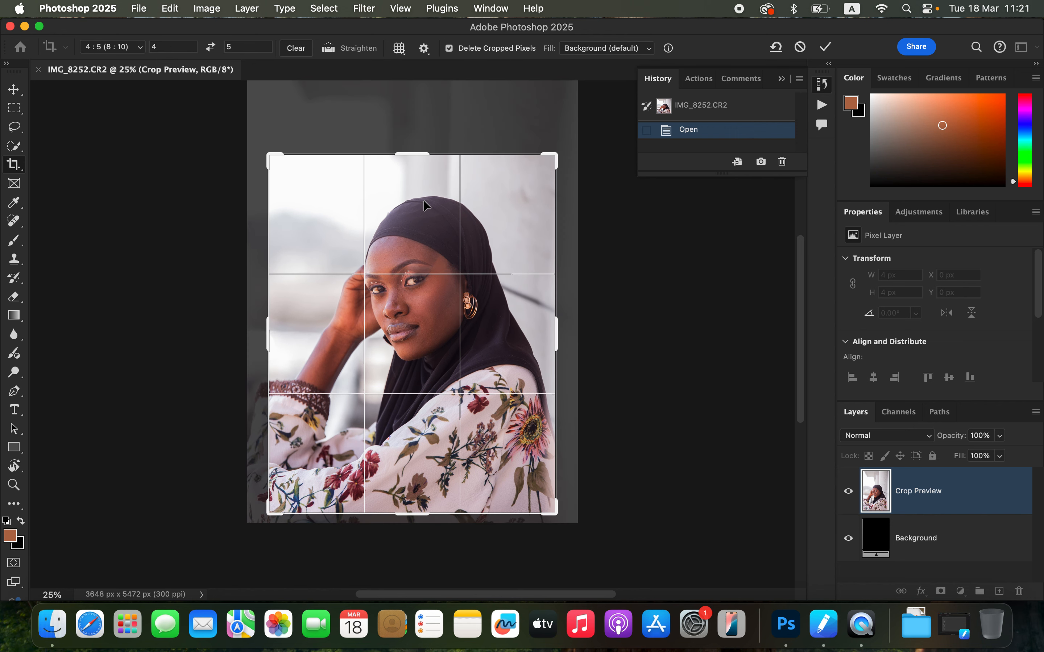
key("Return")
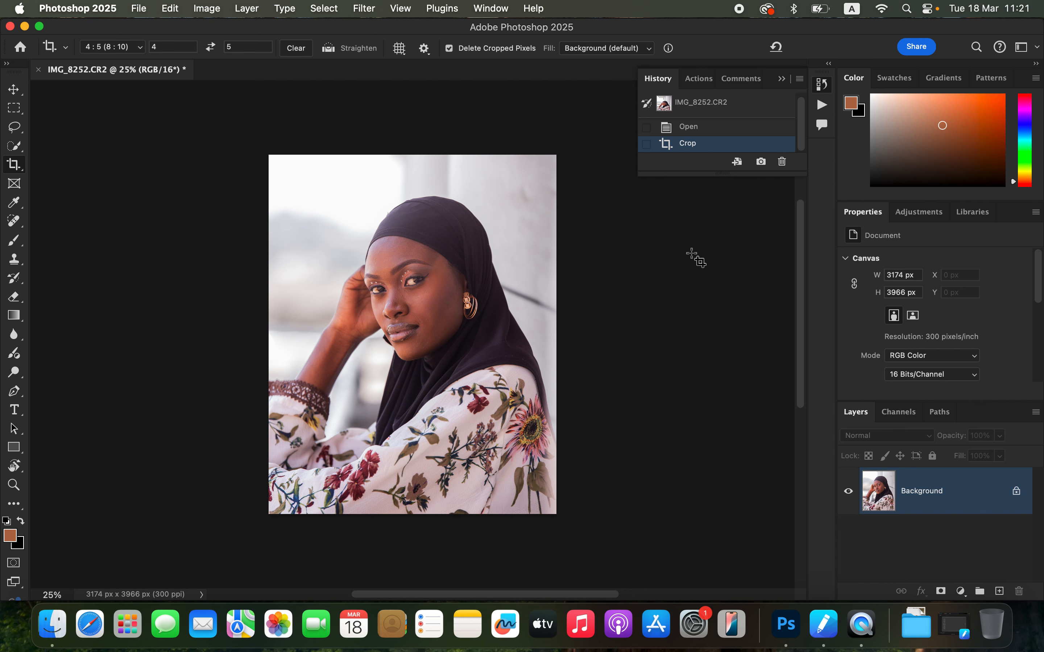
Step: Zoom in to inspect the skin detail on the face, then zoom back out
left_click(782, 79)
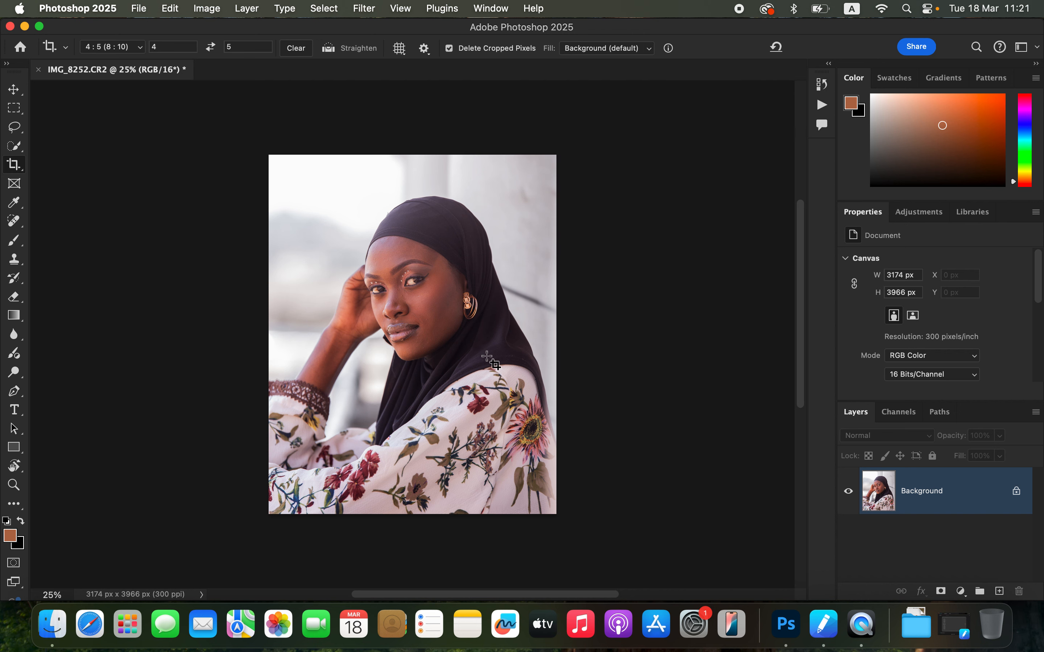
key("super+plus")
key("super+plus")
key("super+plus")
key("super+plus")
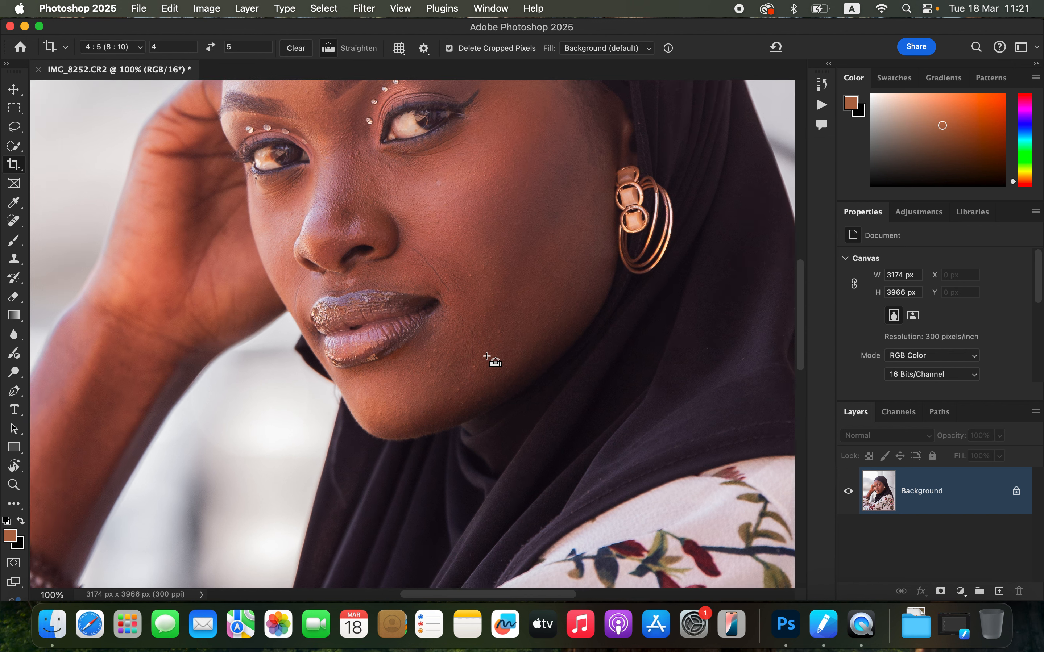
key("super+minus")
key("super+minus")
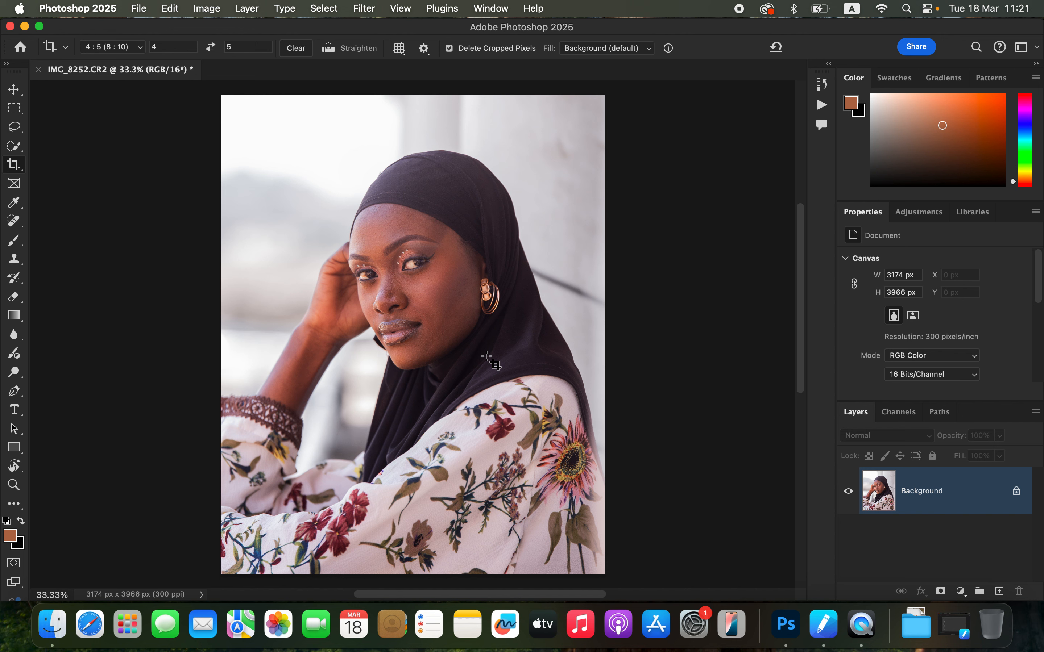
Step: Play the "16 bit" action from the S.R action set
left_click(822, 105)
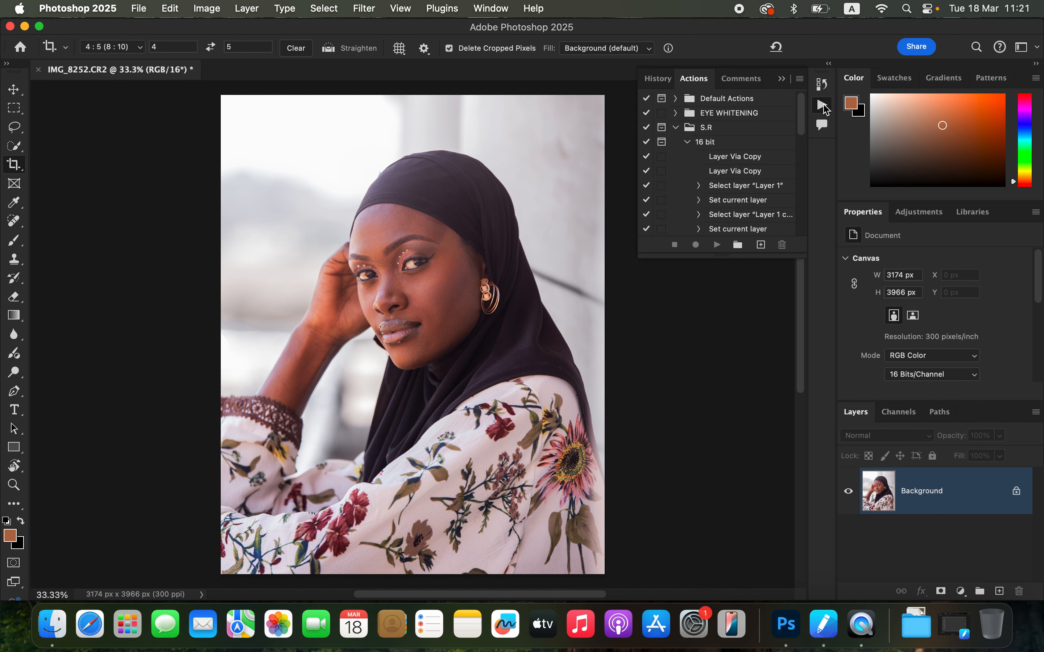
left_click(687, 143)
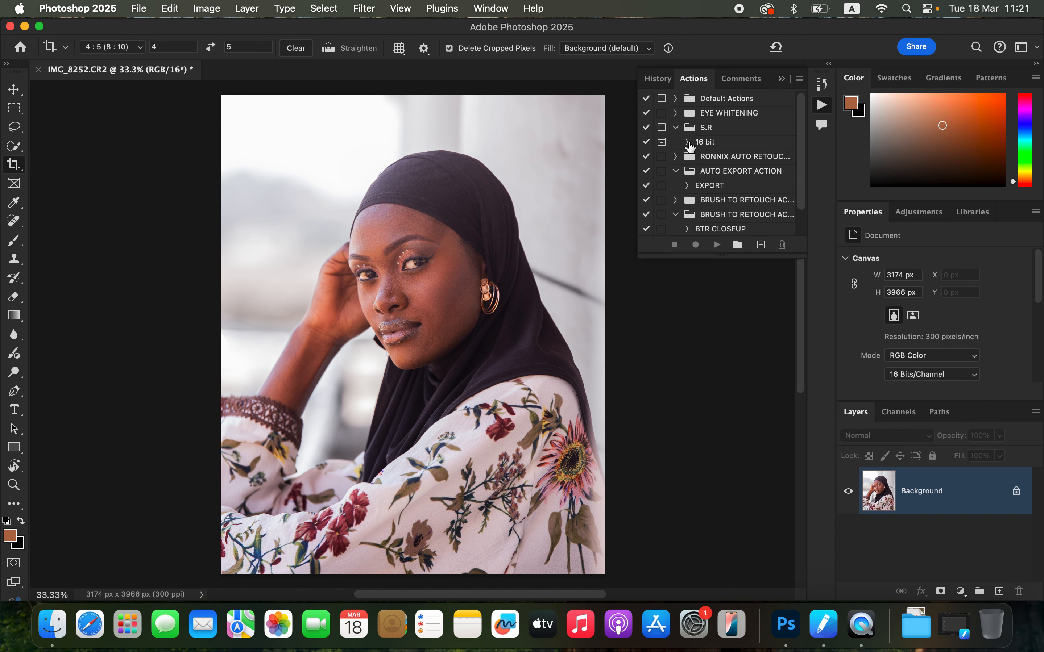
left_click(719, 143)
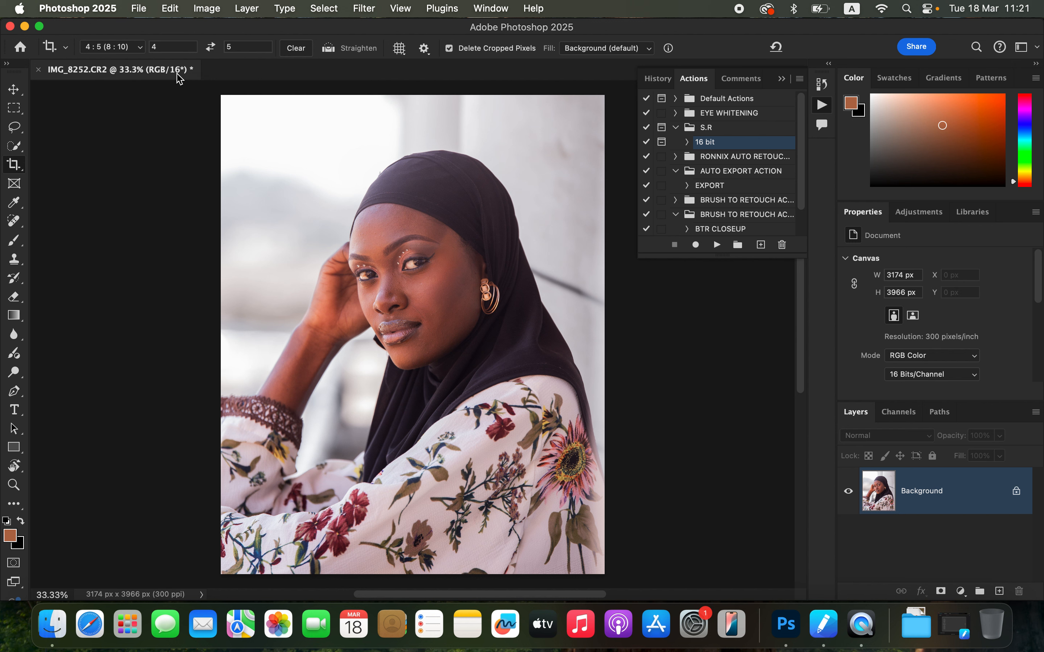
left_click(716, 251)
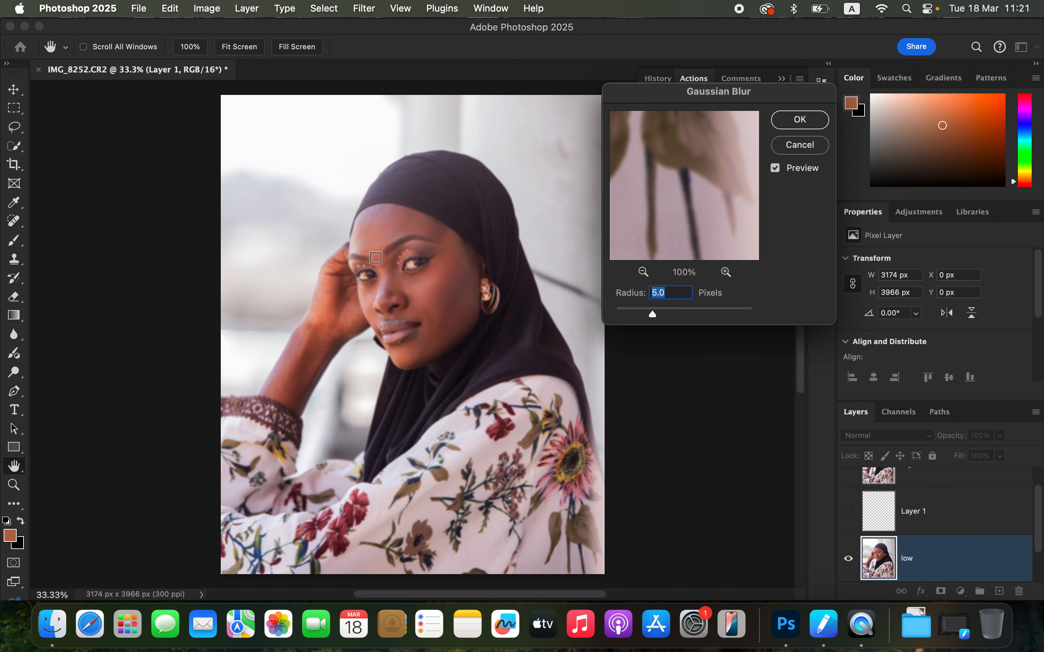
Step: Set the action's Gaussian Blur radius to 6.0 pixels and apply it
left_click(397, 244)
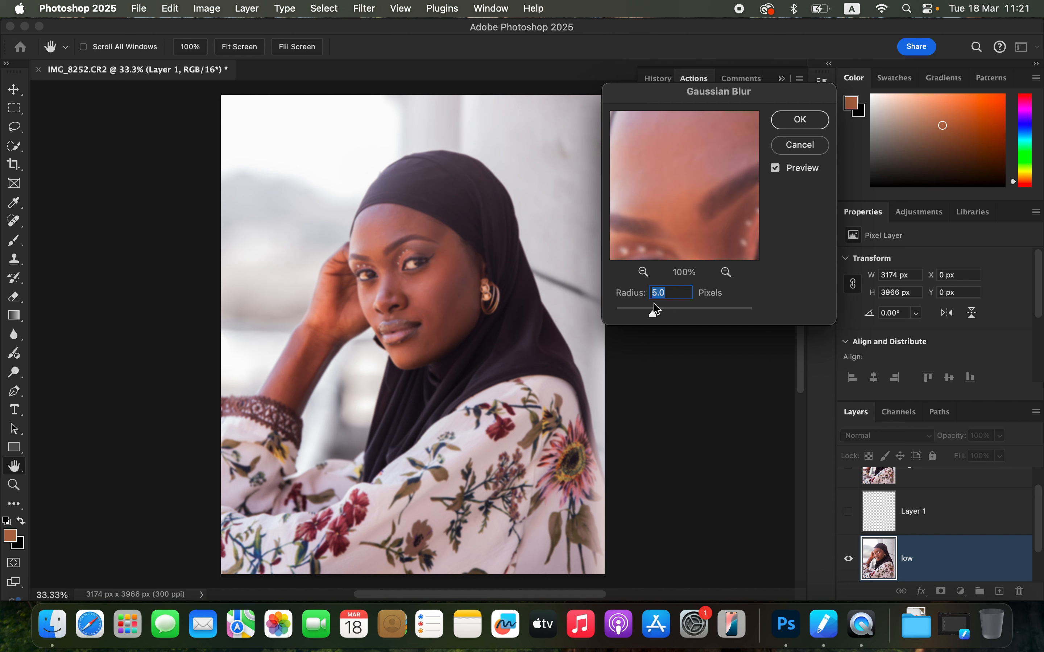
mouse_move(652, 312)
left_mouse_down()
mouse_move(615, 314)
mouse_move(656, 313)
left_mouse_up()
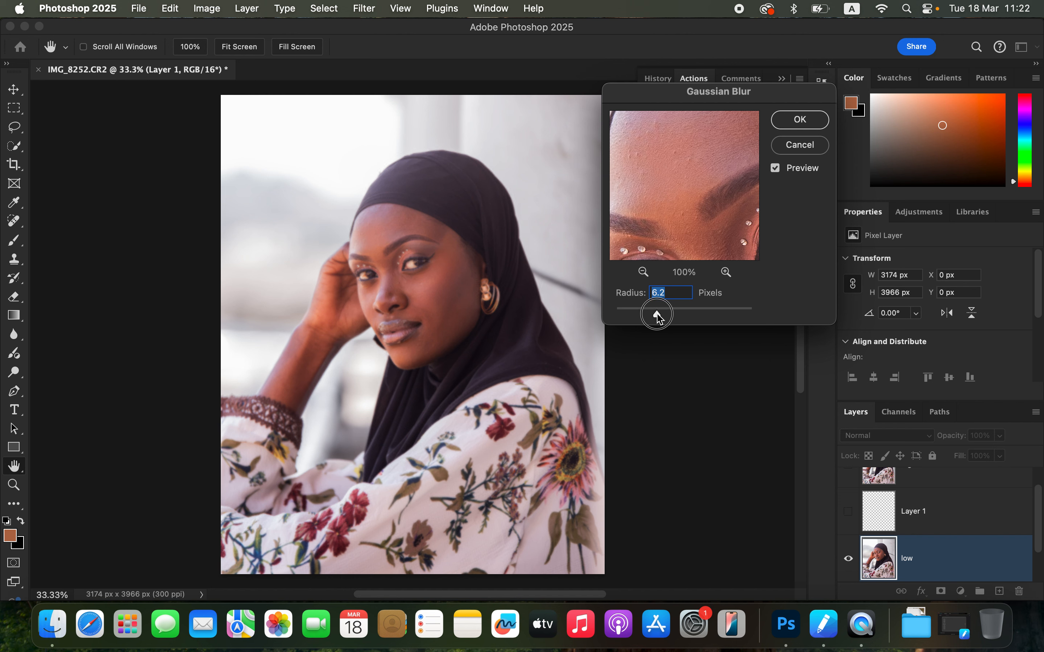
left_click_drag(701, 193, 684, 156)
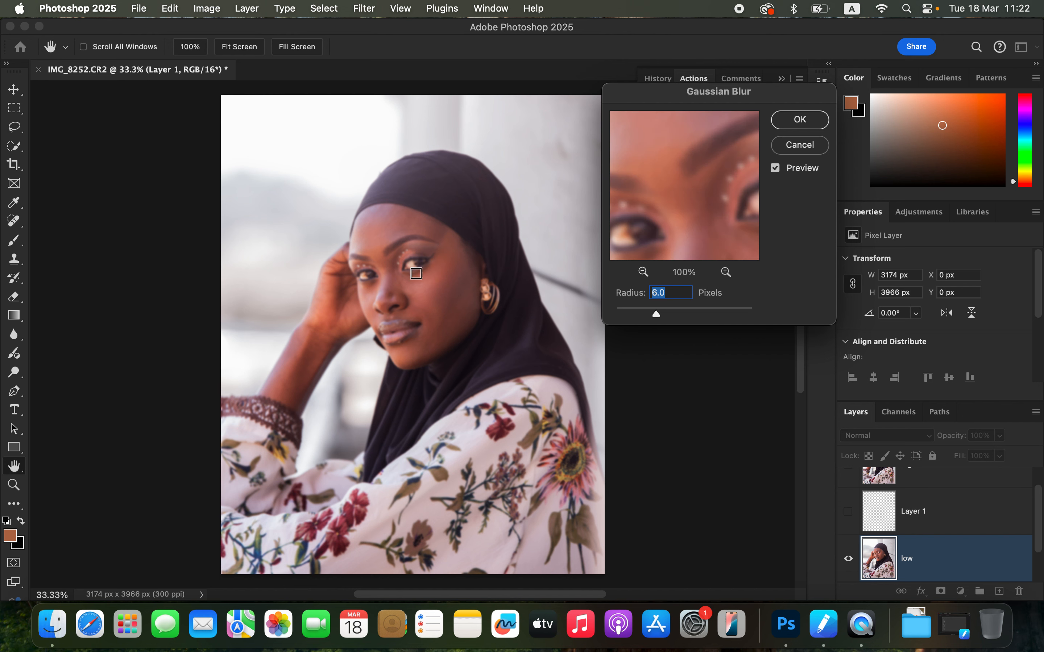
left_click(800, 119)
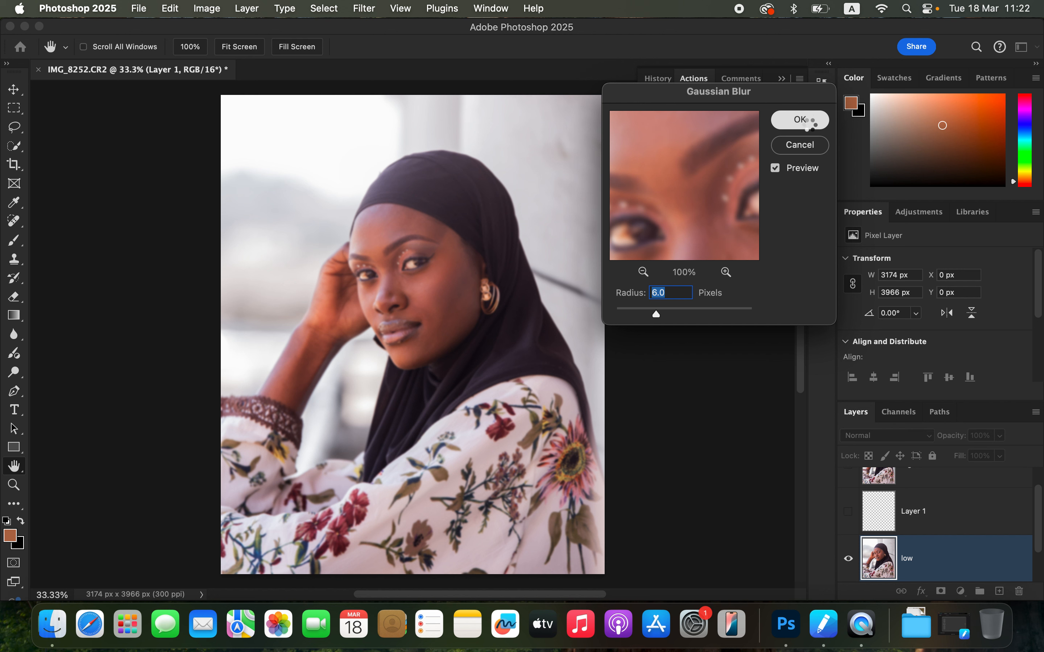
Step: Switch to the Mixer Brush Tool and choose a brush preset for it
key("c")
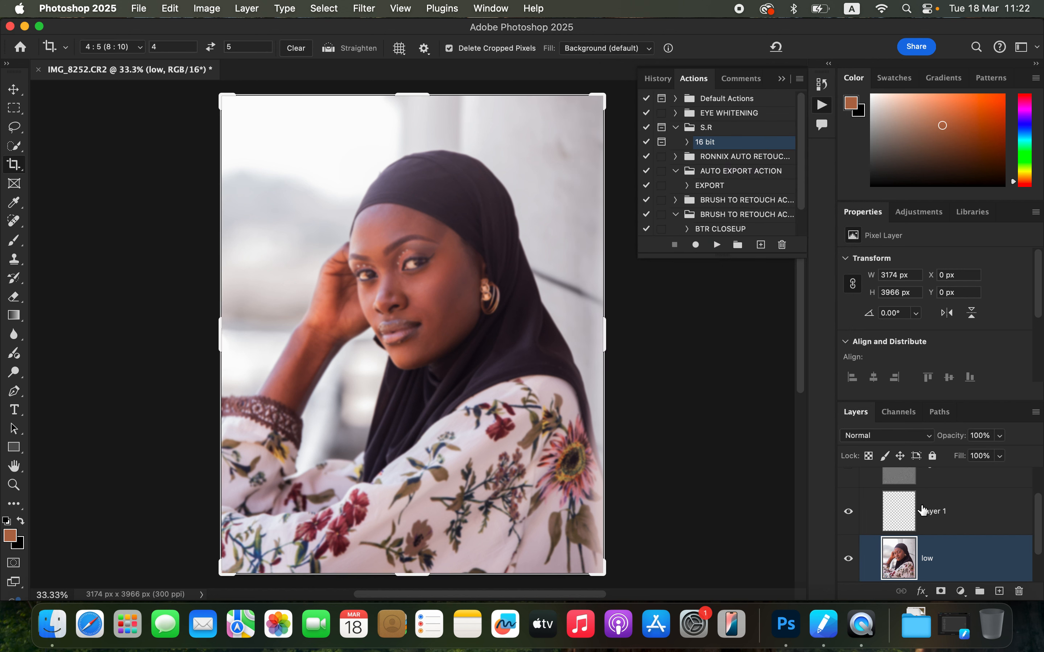
mouse_move(1037, 528)
left_mouse_down()
mouse_move(1035, 496)
mouse_move(1039, 520)
left_mouse_up()
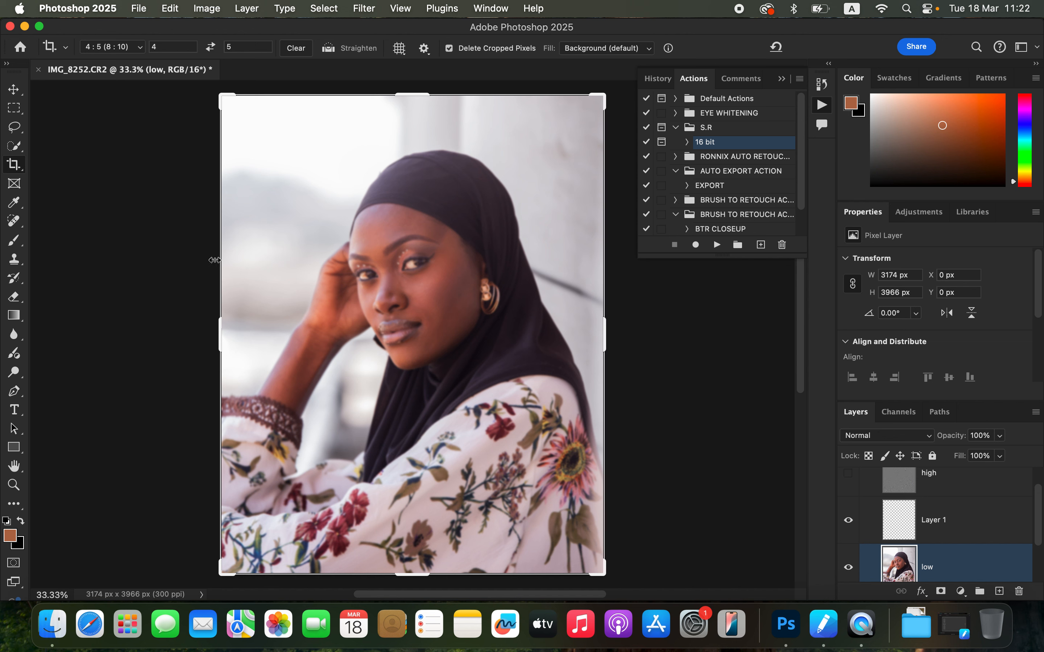
right_click(15, 245)
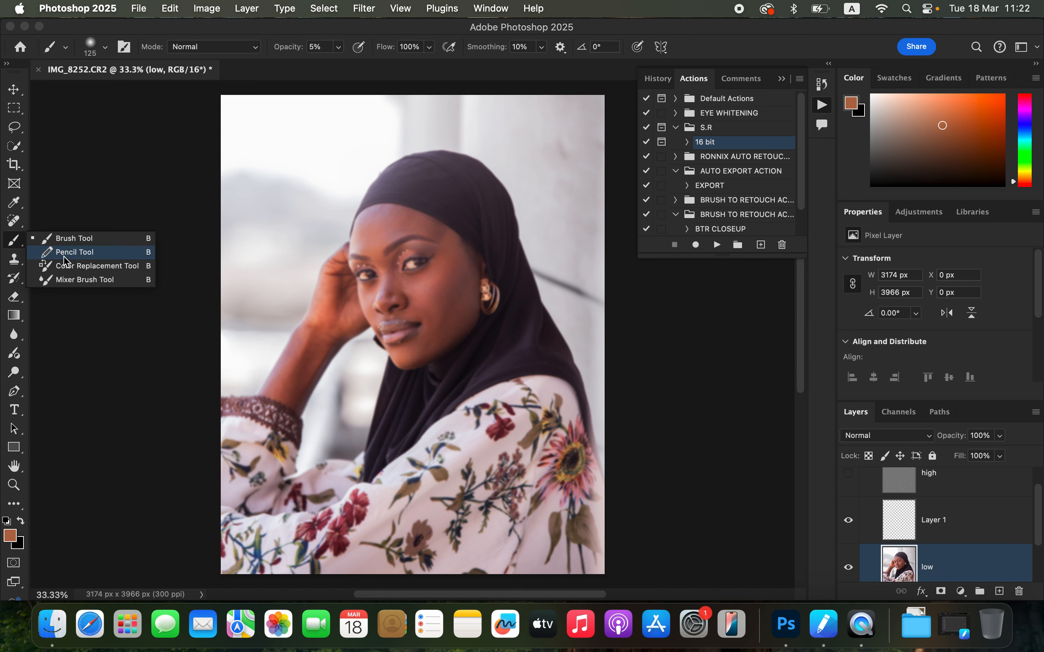
left_click(74, 281)
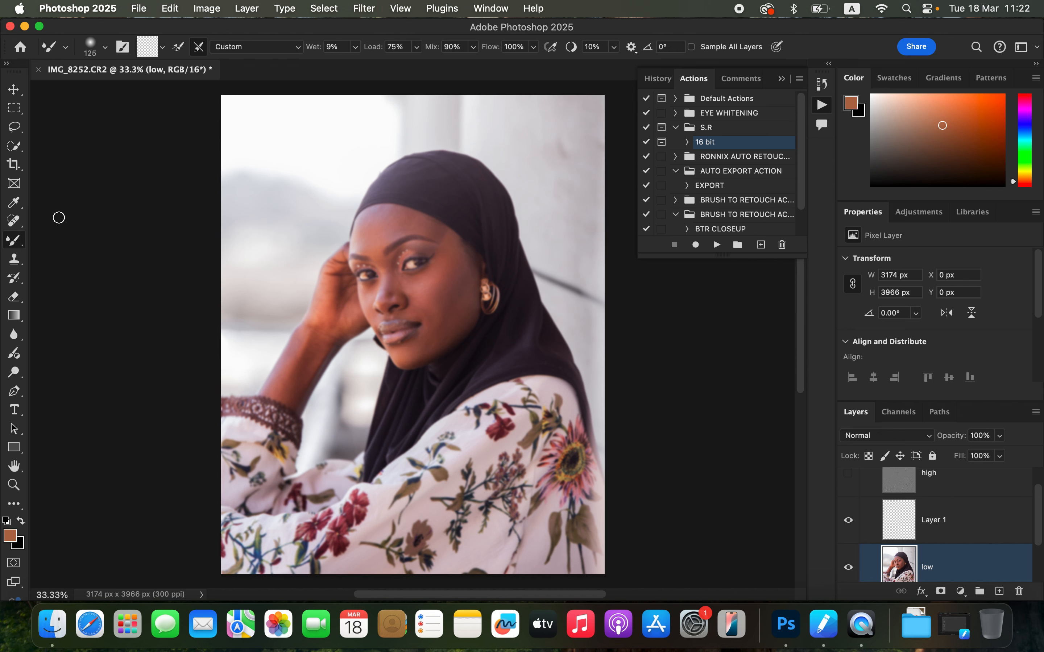
left_click(163, 48)
left_click(169, 79)
scroll(385, 265, "up", 1)
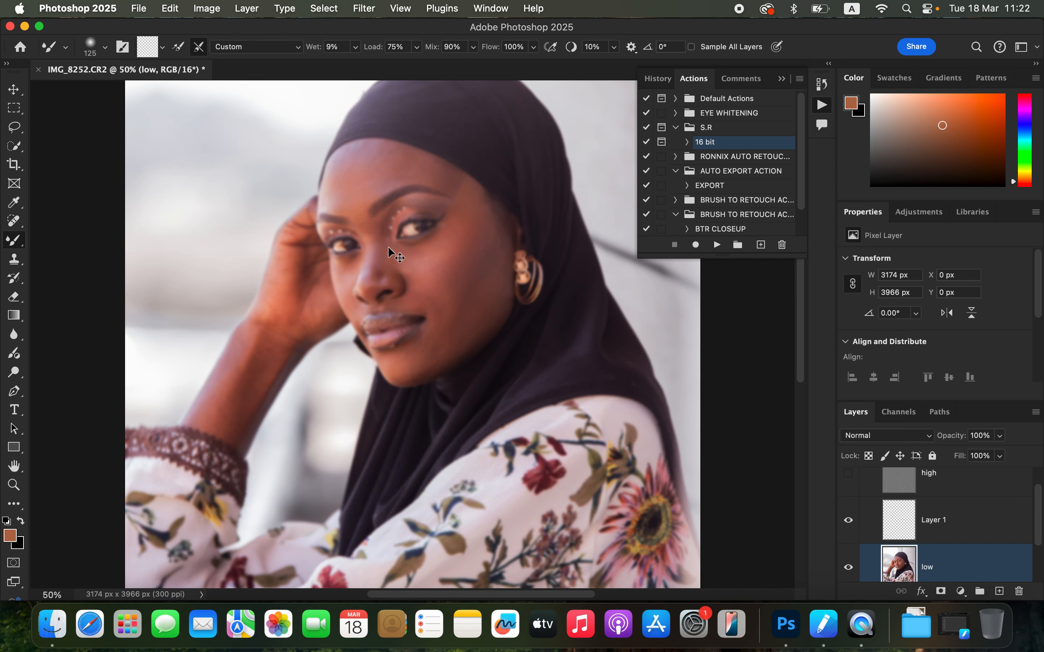
Step: Blend skin tones on the low layer with the Mixer Brush across the forehead, eye area and cheeks, resizing the brush between strokes
scroll(388, 249, "up", 3)
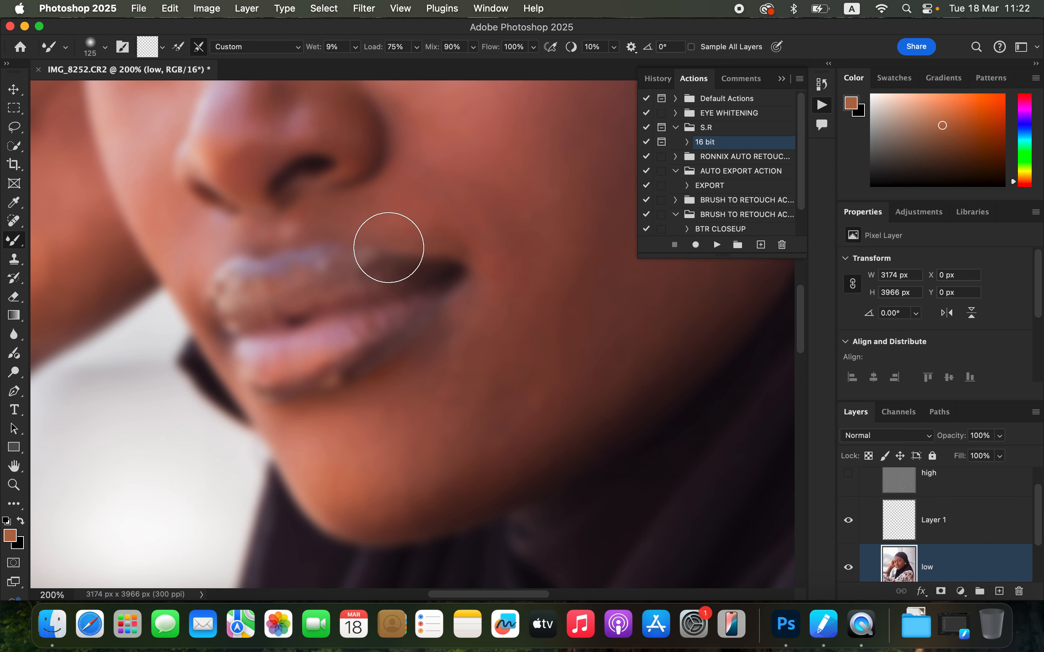
scroll(388, 249, "down", 3)
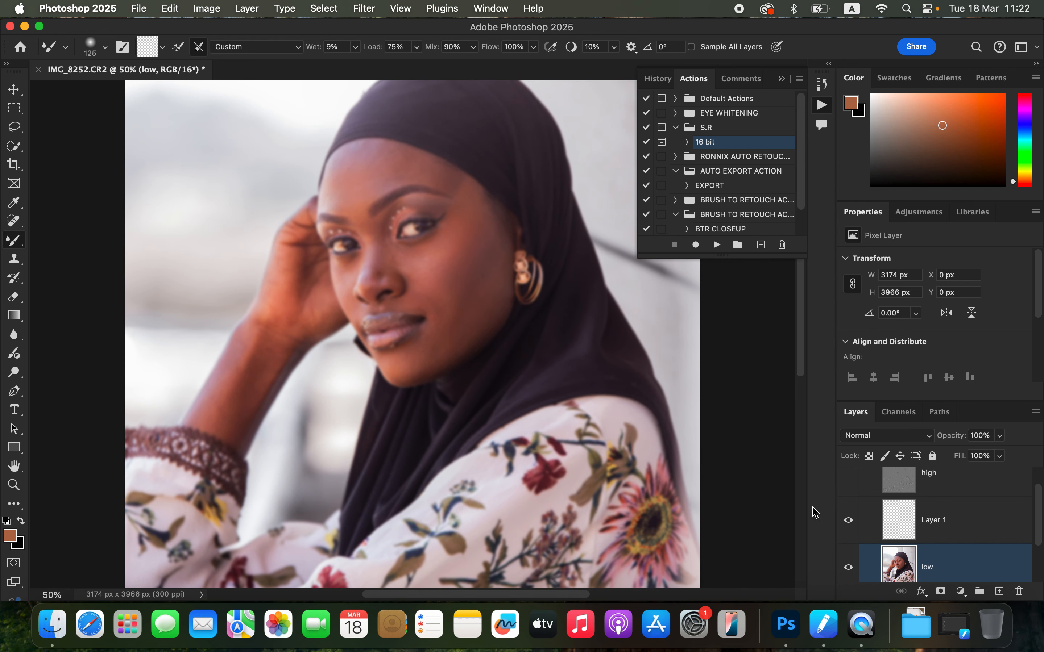
left_click(848, 475)
left_click(848, 475)
mouse_move(344, 177)
left_mouse_down()
mouse_move(342, 200)
mouse_move(349, 161)
mouse_move(347, 179)
mouse_move(364, 194)
mouse_move(348, 176)
mouse_move(358, 160)
mouse_move(361, 176)
mouse_move(381, 176)
mouse_move(374, 158)
mouse_move(386, 176)
mouse_move(374, 184)
mouse_move(379, 163)
mouse_move(404, 165)
mouse_move(377, 191)
mouse_move(362, 155)
mouse_move(373, 153)
mouse_move(354, 157)
mouse_move(344, 197)
mouse_move(358, 200)
mouse_move(406, 171)
mouse_move(393, 160)
mouse_move(445, 181)
mouse_move(398, 177)
mouse_move(347, 192)
mouse_move(356, 205)
mouse_move(338, 181)
mouse_move(336, 198)
mouse_move(337, 180)
mouse_move(333, 197)
mouse_move(345, 158)
mouse_move(375, 153)
mouse_move(390, 170)
mouse_move(325, 196)
mouse_move(320, 215)
mouse_move(360, 213)
left_mouse_up()
key("super+z")
mouse_move(397, 162)
left_mouse_down()
mouse_move(429, 169)
mouse_move(422, 158)
mouse_move(412, 168)
mouse_move(382, 158)
mouse_move(379, 188)
left_mouse_up()
key("bracketright")
key("bracketright")
mouse_move(462, 272)
left_mouse_down()
mouse_move(475, 235)
mouse_move(449, 282)
mouse_move(478, 232)
mouse_move(468, 282)
mouse_move(458, 287)
mouse_move(471, 266)
mouse_move(459, 281)
mouse_move(470, 314)
mouse_move(485, 285)
mouse_move(447, 323)
mouse_move(439, 296)
mouse_move(436, 318)
mouse_move(457, 322)
mouse_move(437, 353)
mouse_move(446, 335)
mouse_move(421, 348)
mouse_move(423, 362)
mouse_move(441, 347)
mouse_move(431, 340)
mouse_move(439, 346)
mouse_move(490, 307)
mouse_move(474, 283)
mouse_move(490, 254)
mouse_move(472, 212)
mouse_move(502, 281)
mouse_move(472, 333)
mouse_move(429, 361)
mouse_move(391, 366)
mouse_move(431, 366)
mouse_move(451, 340)
mouse_move(442, 322)
mouse_move(466, 268)
mouse_move(466, 206)
mouse_move(457, 240)
mouse_move(421, 271)
mouse_move(433, 256)
mouse_move(405, 254)
mouse_move(424, 255)
mouse_move(453, 228)
mouse_move(412, 276)
mouse_move(427, 292)
left_mouse_up()
key("bracketleft")
key("bracketleft")
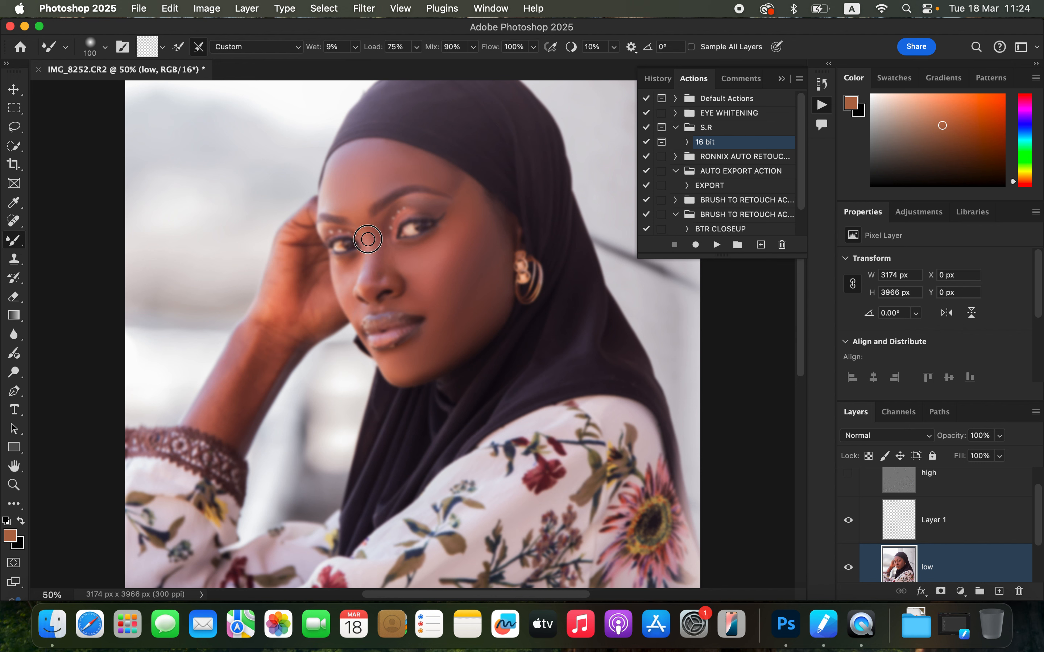
Step: Continue Mixer Brush blending around the nose, cheeks and chin, then turn the high layer back on
left_click_drag(361, 229, 369, 235)
mouse_move(376, 241)
left_mouse_down()
mouse_move(371, 283)
mouse_move(378, 233)
left_mouse_up()
mouse_move(425, 304)
left_mouse_down()
mouse_move(426, 266)
mouse_move(422, 278)
mouse_move(452, 253)
mouse_move(468, 201)
mouse_move(440, 291)
mouse_move(457, 291)
mouse_move(447, 325)
mouse_move(459, 297)
mouse_move(447, 323)
mouse_move(461, 319)
mouse_move(439, 328)
mouse_move(456, 280)
left_mouse_up()
mouse_move(343, 283)
left_mouse_down()
mouse_move(350, 308)
mouse_move(342, 268)
mouse_move(350, 298)
mouse_move(391, 273)
mouse_move(374, 279)
mouse_move(373, 312)
mouse_move(419, 306)
mouse_move(410, 269)
mouse_move(391, 257)
mouse_move(414, 251)
mouse_move(425, 274)
mouse_move(399, 261)
left_mouse_up()
left_click_drag(467, 203, 469, 228)
left_click_drag(396, 365, 392, 368)
left_click(847, 479)
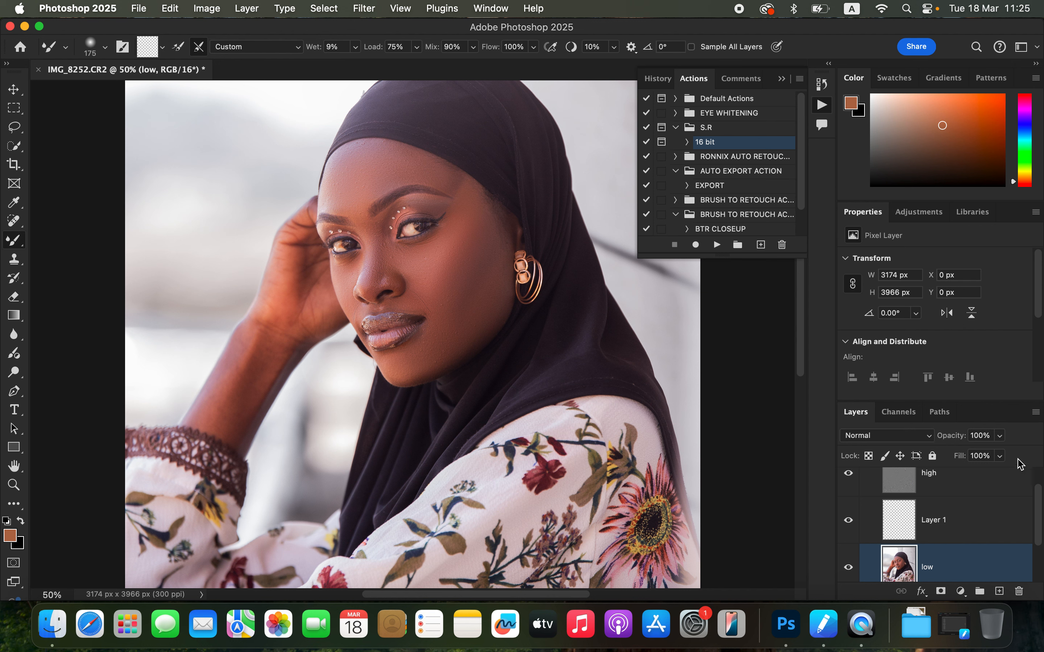
Step: Hide the high layer, blend the hand, forehead, eye and cheek areas with the Mixer Brush, then show the high layer again
left_click_drag(1040, 502, 1039, 486)
left_click(850, 484)
left_click(852, 482)
left_click(853, 483)
left_click(854, 484)
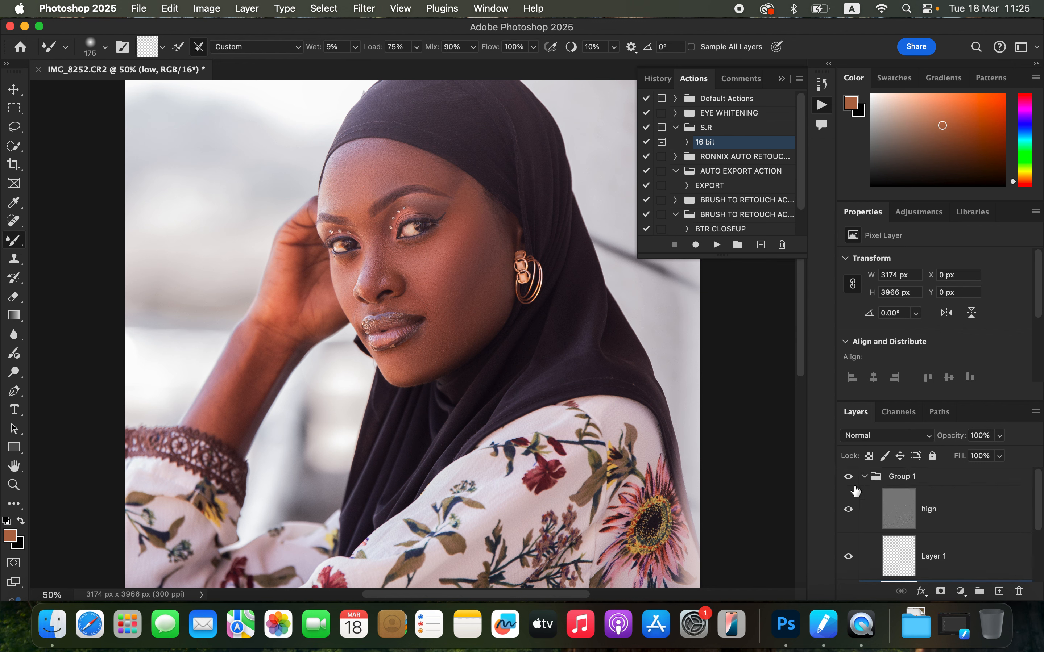
left_click(849, 510)
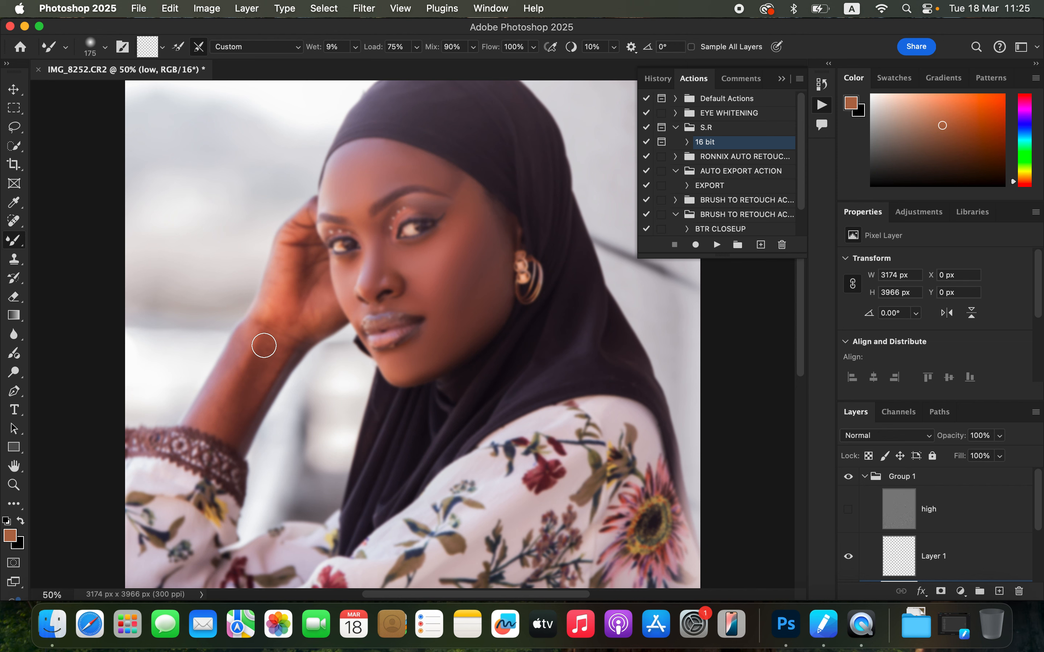
mouse_move(249, 348)
left_mouse_down()
mouse_move(214, 402)
mouse_move(237, 364)
mouse_move(245, 359)
mouse_move(234, 388)
mouse_move(256, 365)
mouse_move(245, 402)
mouse_move(241, 394)
mouse_move(224, 421)
mouse_move(228, 392)
mouse_move(219, 398)
mouse_move(230, 414)
mouse_move(286, 247)
mouse_move(283, 325)
mouse_move(324, 316)
mouse_move(290, 335)
mouse_move(264, 387)
mouse_move(272, 350)
mouse_move(244, 410)
mouse_move(217, 423)
mouse_move(208, 410)
mouse_move(292, 240)
mouse_move(279, 275)
left_mouse_up()
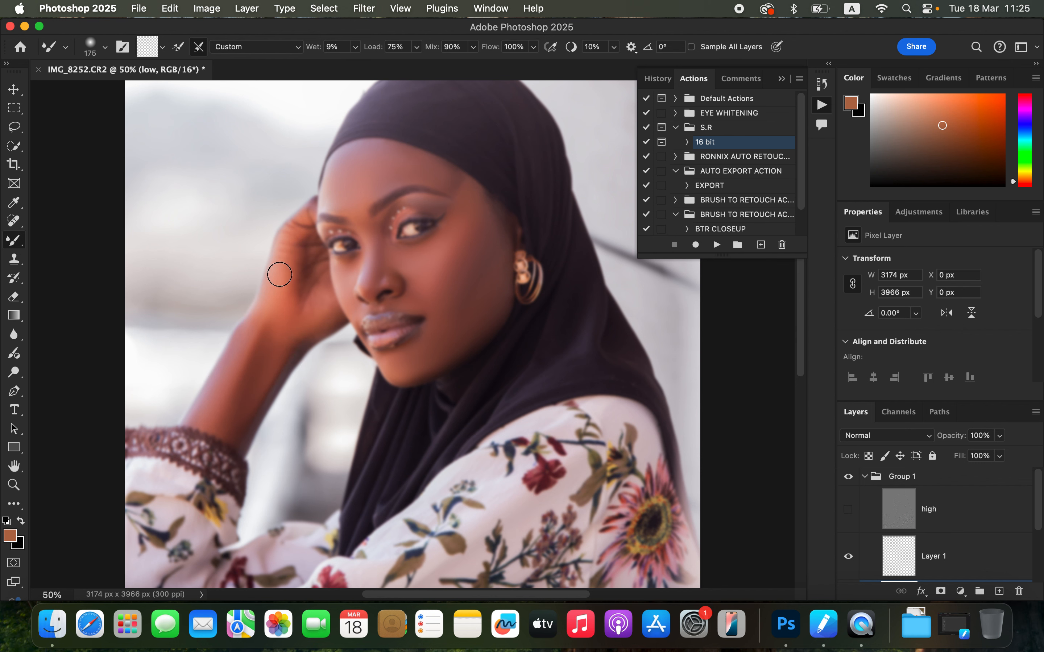
left_click_drag(342, 231, 337, 185)
left_click_drag(420, 167, 434, 177)
mouse_move(448, 263)
left_mouse_down()
mouse_move(430, 291)
mouse_move(415, 297)
mouse_move(443, 332)
left_mouse_up()
left_click_drag(375, 267, 365, 284)
left_click_drag(345, 277, 344, 281)
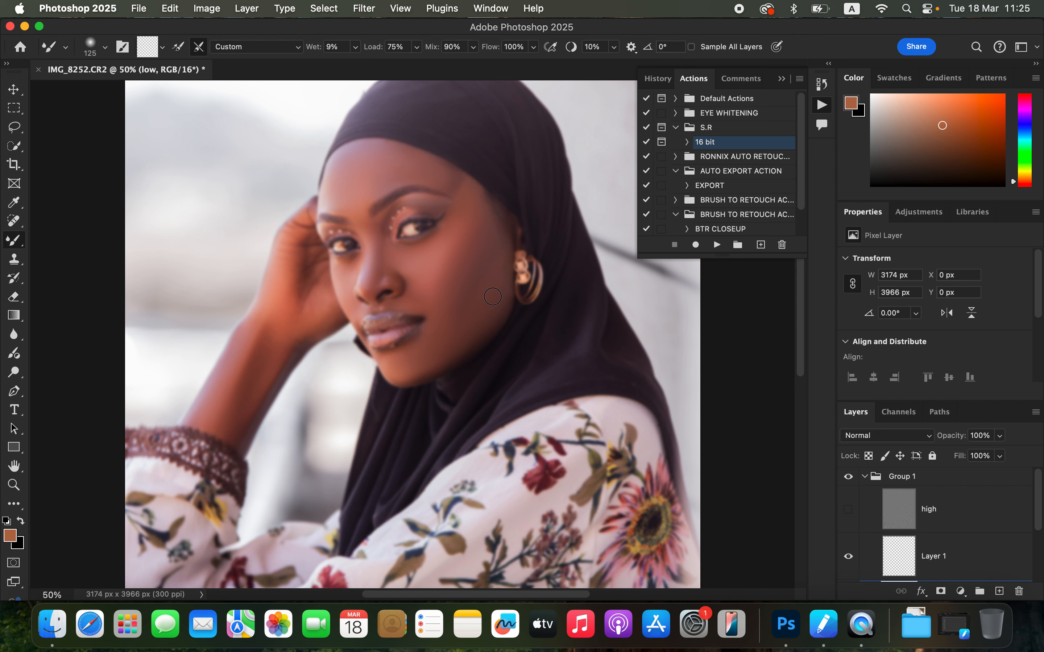
left_click(848, 510)
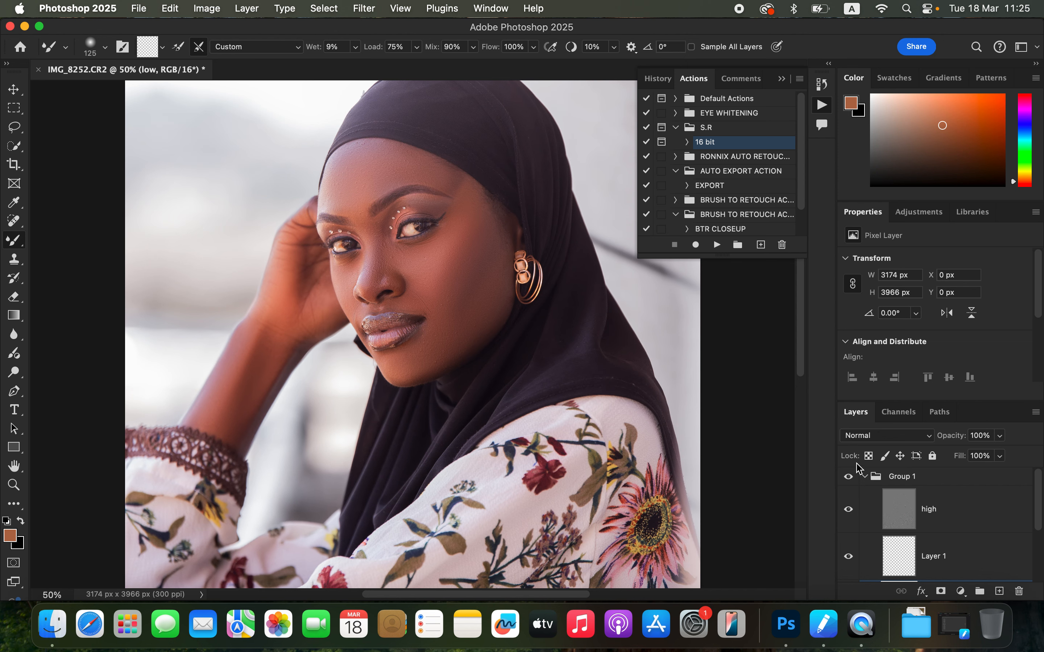
Step: Toggle the group's visibility to compare, and blend the cheek, jaw and forearm further with the Mixer Brush
left_click(847, 477)
left_click(846, 477)
left_click(847, 477)
left_click(846, 477)
mouse_move(417, 267)
left_mouse_down()
mouse_move(424, 308)
mouse_move(459, 314)
mouse_move(434, 316)
mouse_move(404, 372)
mouse_move(434, 365)
left_mouse_up()
mouse_move(486, 288)
left_mouse_down()
mouse_move(494, 314)
mouse_move(482, 330)
mouse_move(402, 380)
left_mouse_up()
left_click(846, 480)
left_click(844, 481)
left_click(845, 482)
left_click(844, 482)
mouse_move(226, 408)
left_mouse_down()
mouse_move(218, 429)
mouse_move(246, 393)
mouse_move(242, 425)
mouse_move(244, 398)
left_mouse_up()
Step: Lasso the cheek area below the right eye and apply an 18 pixel Gaussian Blur to it
left_click(18, 134)
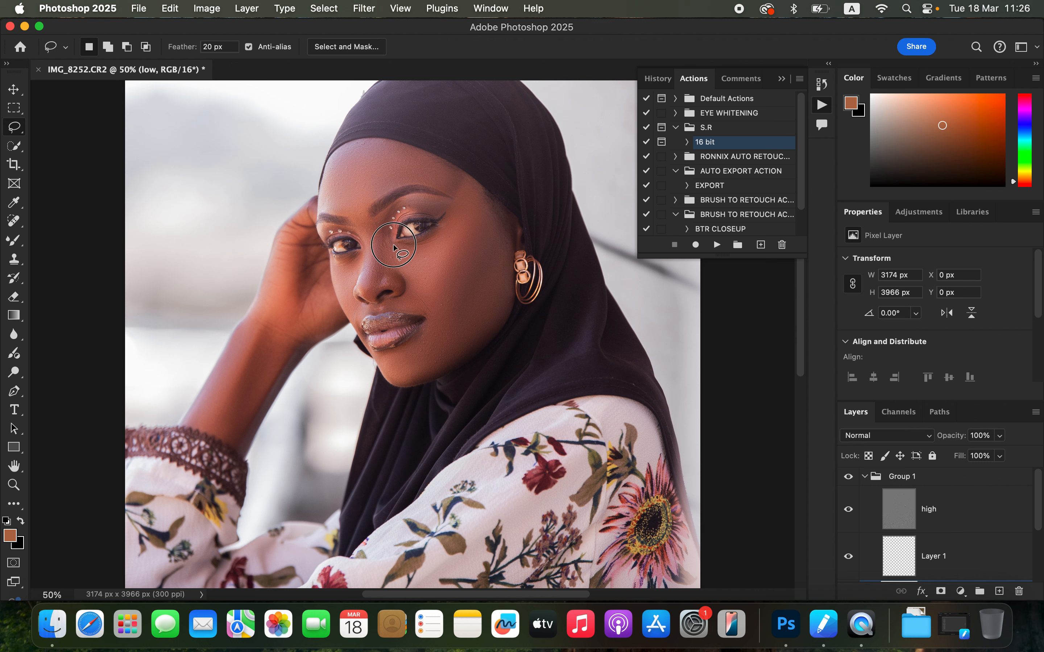
mouse_move(392, 242)
left_mouse_down()
mouse_move(435, 256)
mouse_move(419, 245)
mouse_move(443, 234)
left_mouse_up()
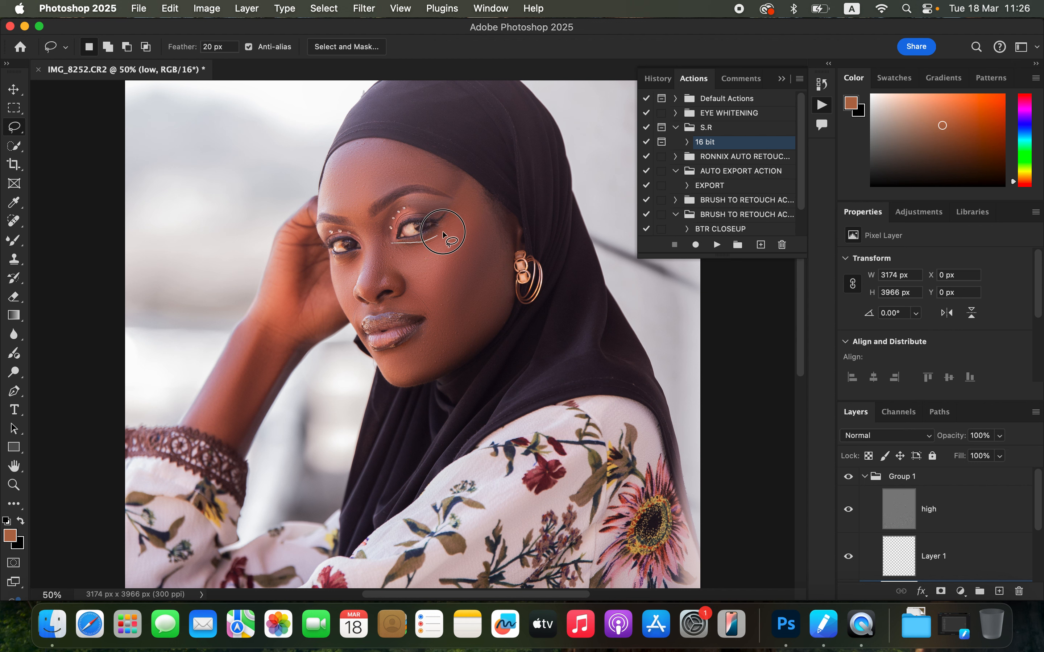
mouse_move(422, 287)
left_mouse_down()
mouse_move(392, 265)
mouse_move(386, 244)
left_mouse_up()
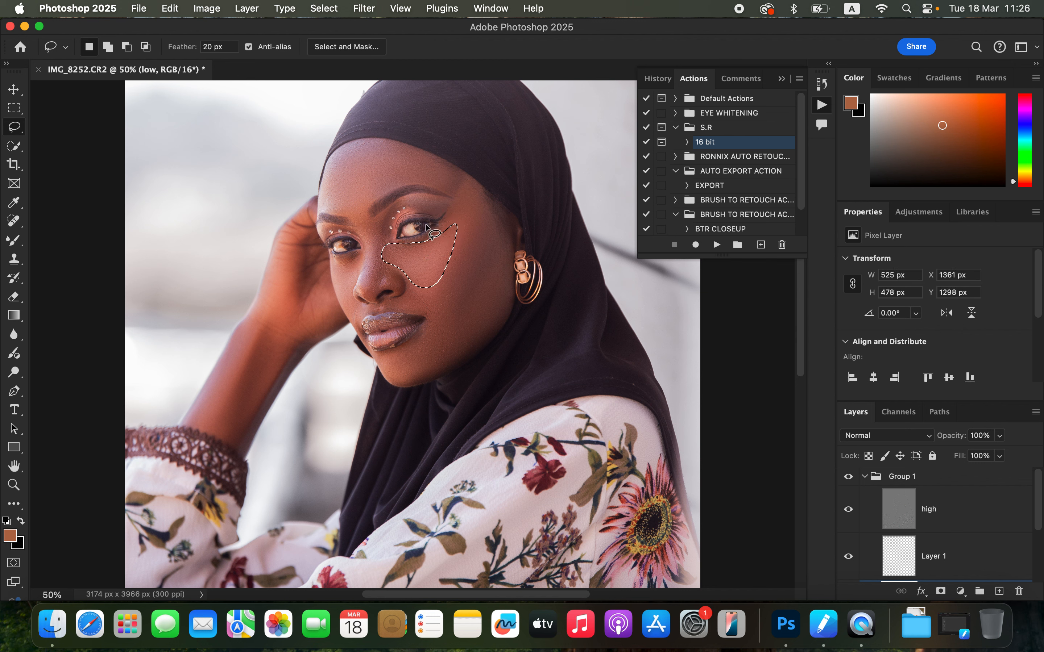
left_click(363, 8)
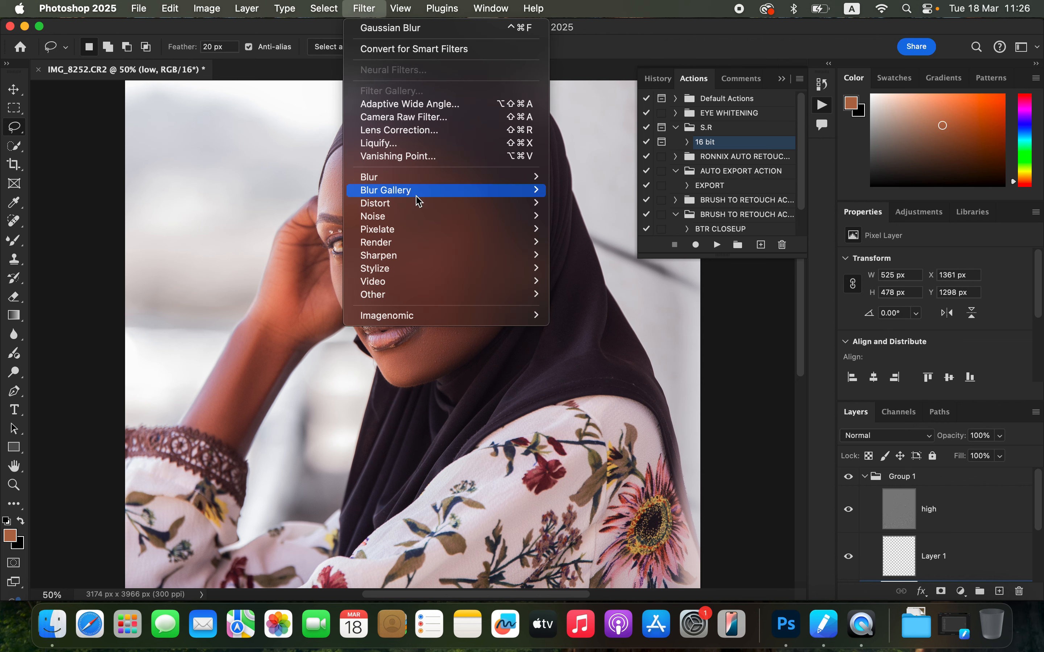
mouse_move(422, 180)
left_click(594, 229)
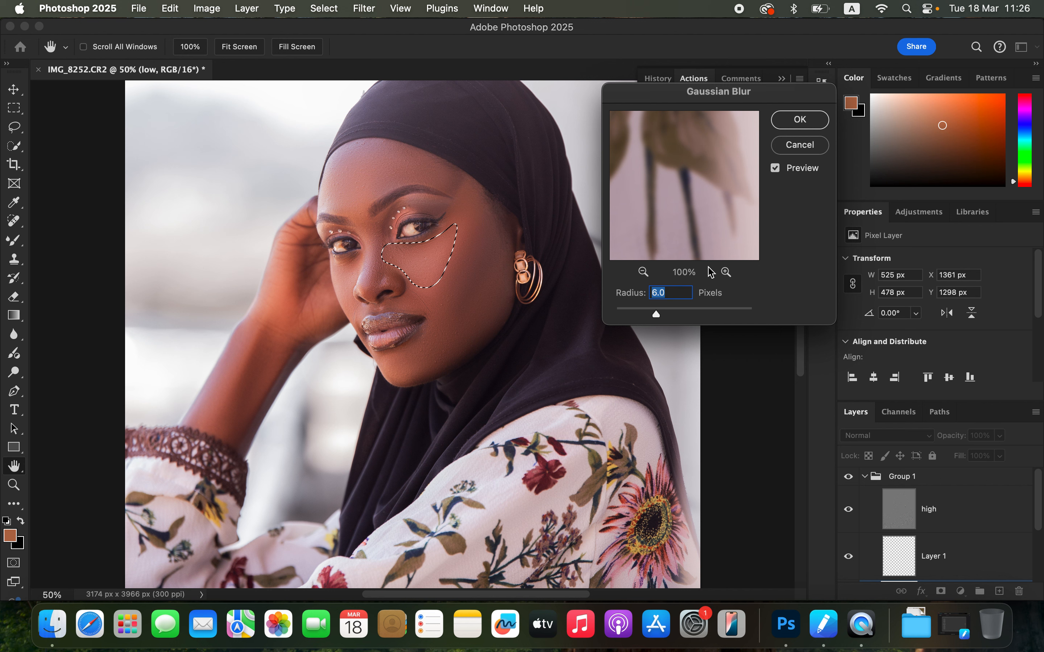
type("18")
left_click(800, 119)
Step: Deselect, lasso the outer cheek beside the earring, and apply the same Gaussian Blur to it
key("cmd+d")
mouse_move(468, 187)
left_mouse_down()
mouse_move(438, 289)
mouse_move(416, 299)
mouse_move(442, 337)
mouse_move(484, 261)
mouse_move(481, 206)
left_mouse_up()
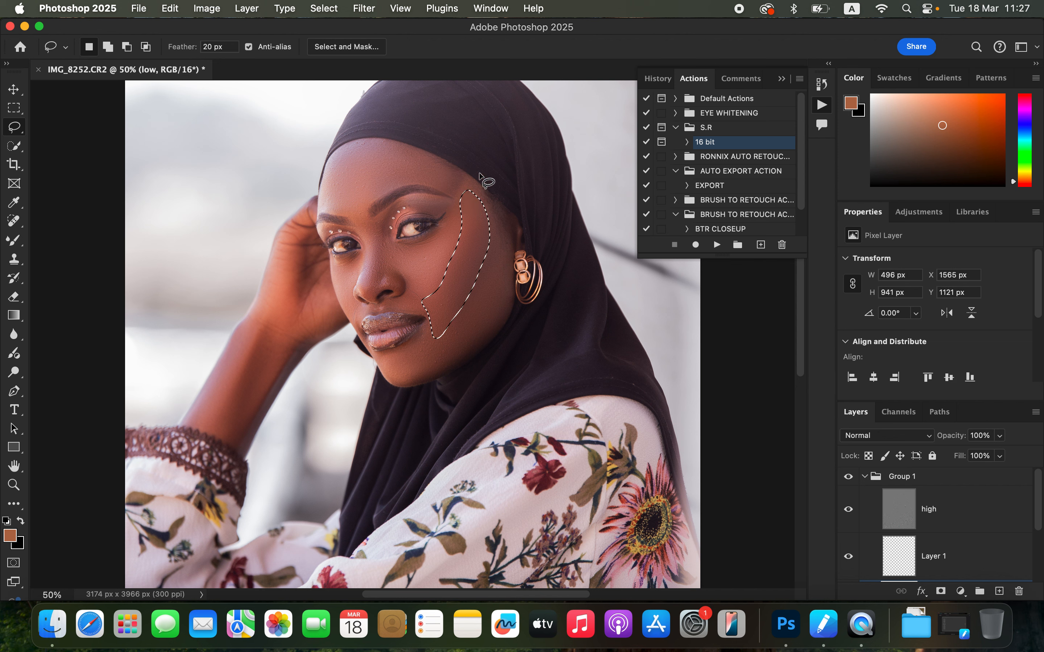
left_click(363, 8)
mouse_move(509, 175)
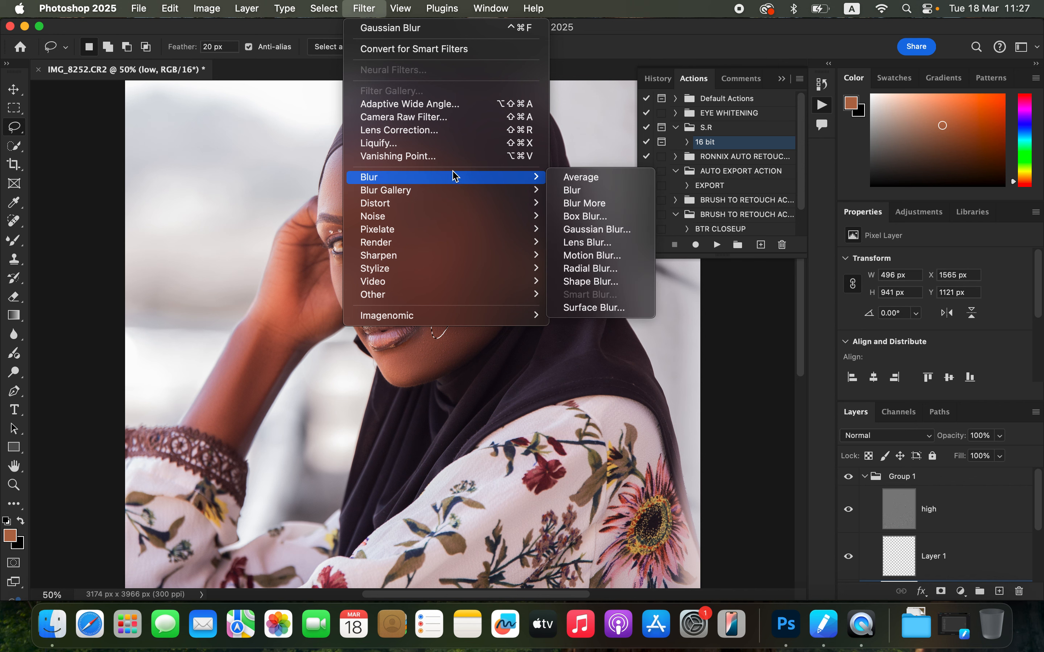
left_click(598, 230)
left_click(800, 122)
Step: Lasso the lower cheek and jaw, apply the Gaussian Blur, fade it to 78% opacity, and deselect
left_click(494, 295)
mouse_move(487, 236)
left_mouse_down()
mouse_move(463, 300)
mouse_move(397, 363)
mouse_move(407, 376)
mouse_move(485, 332)
mouse_move(506, 265)
mouse_move(489, 239)
left_mouse_up()
left_click(363, 8)
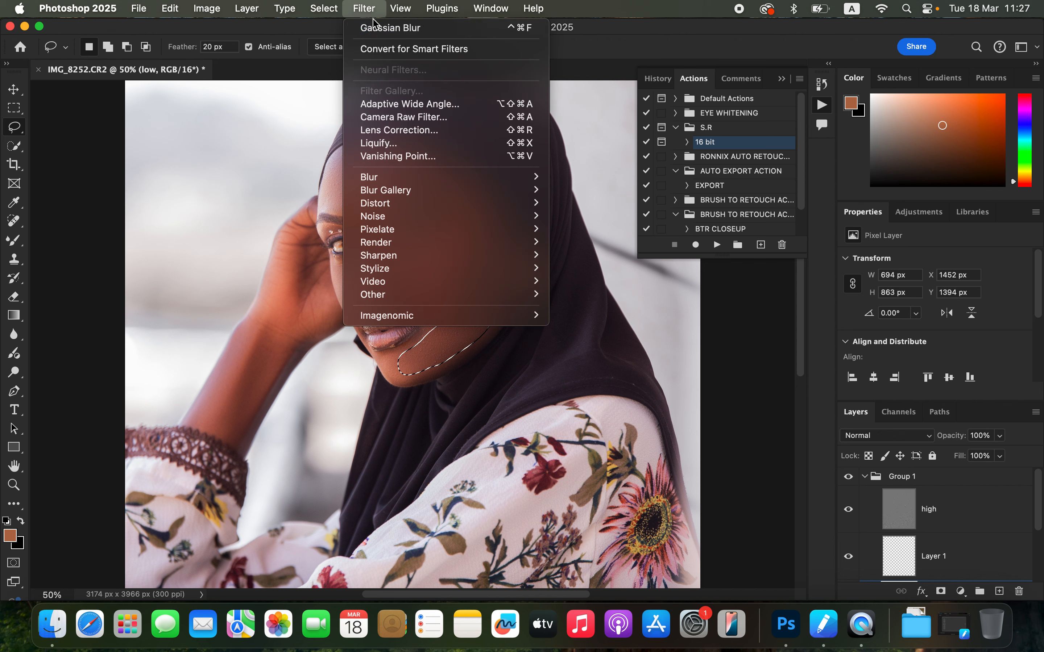
mouse_move(413, 179)
left_click(613, 230)
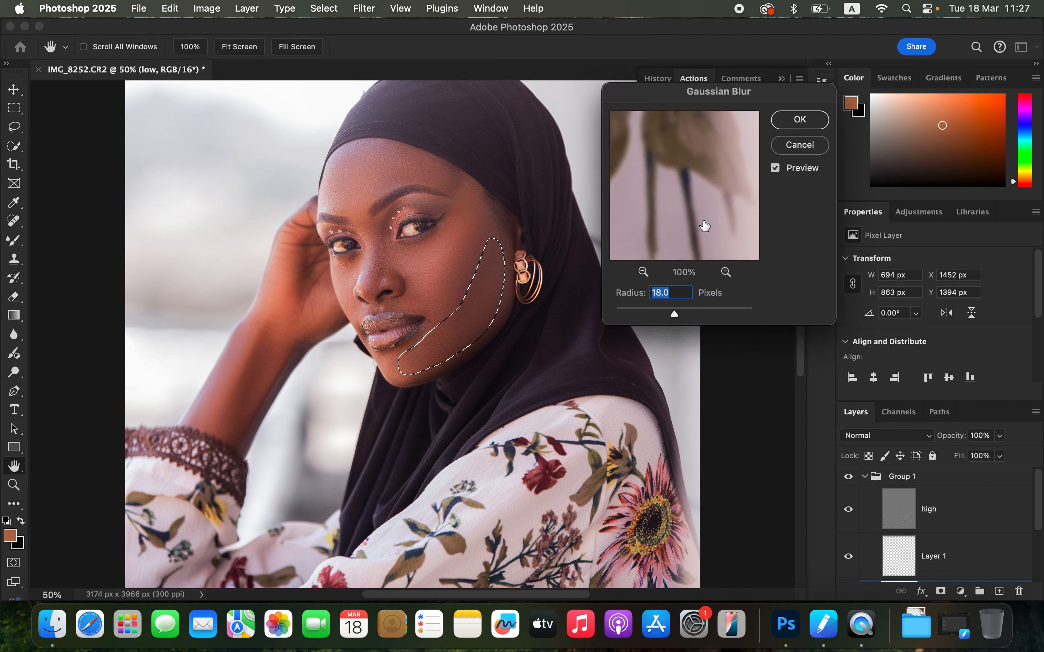
left_click(799, 118)
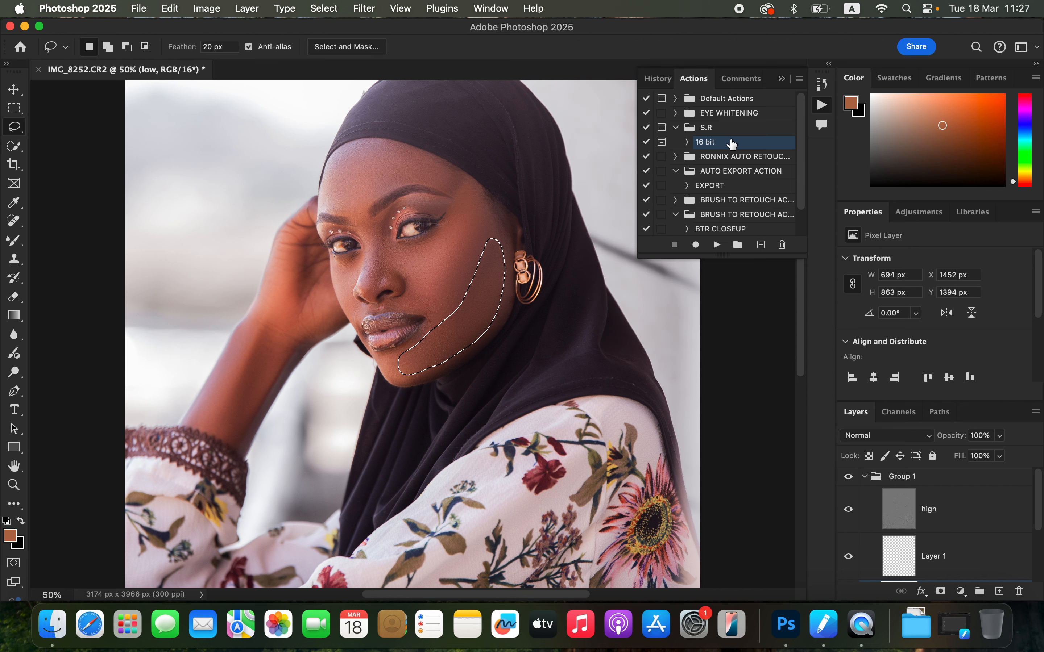
right_click(472, 318)
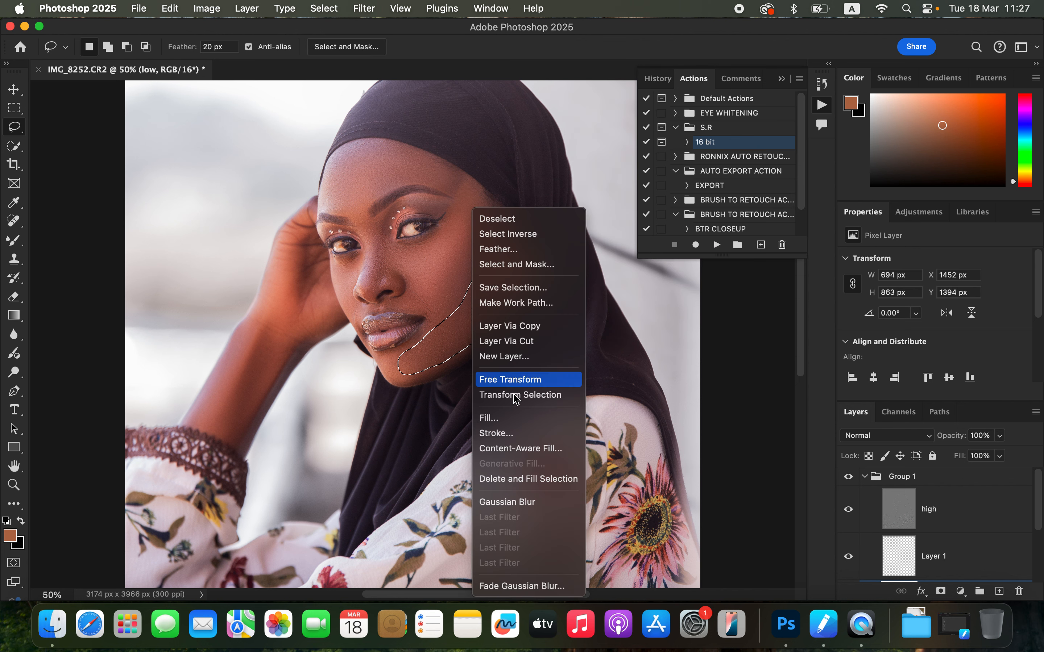
left_click(543, 587)
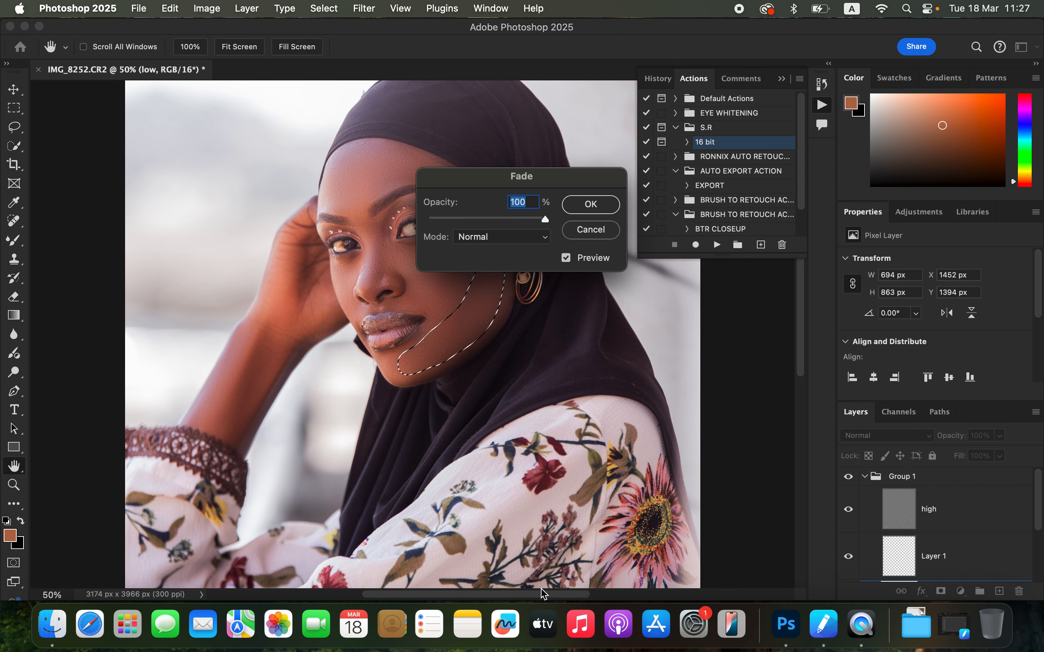
left_click(519, 215)
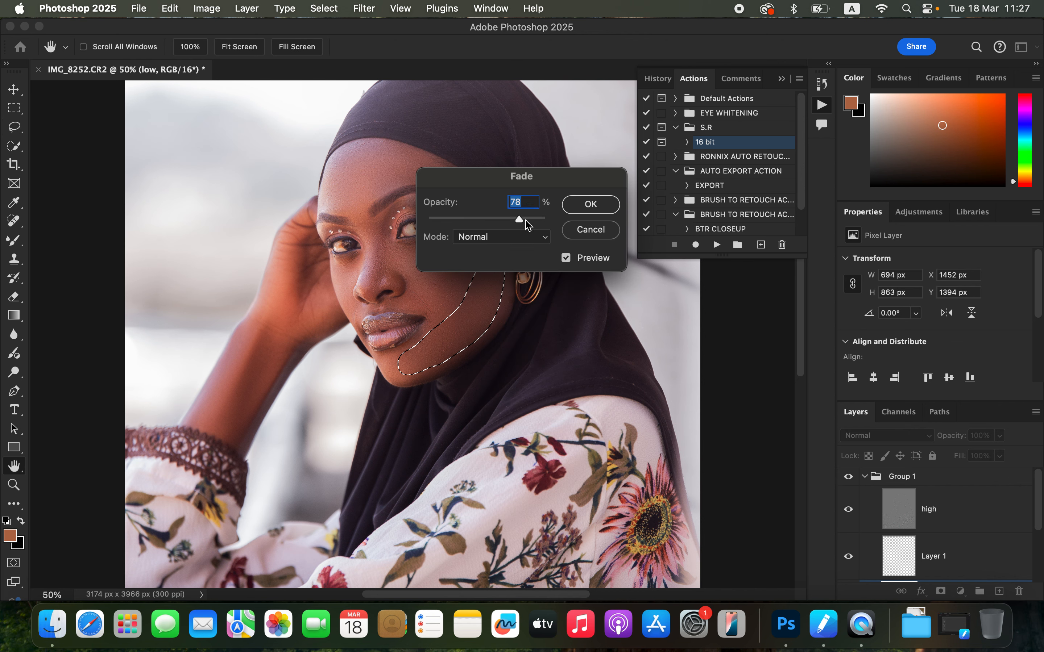
left_click(590, 205)
key("super+d")
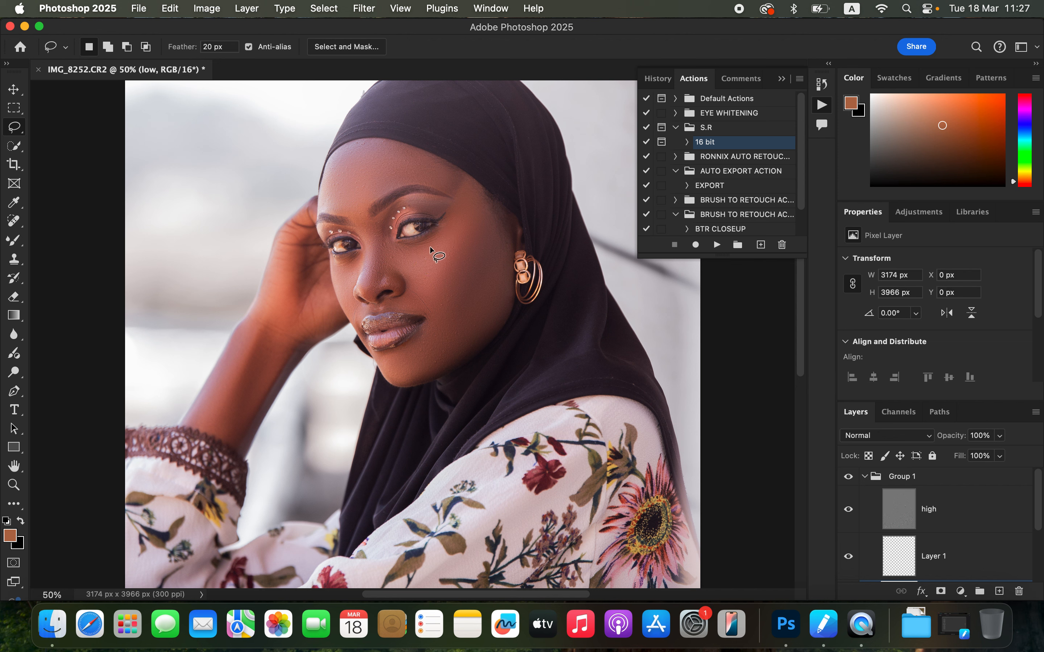
Step: Lasso the area between the eyes and nose, apply the Gaussian Blur, and deselect
mouse_move(377, 217)
left_mouse_down()
mouse_move(367, 290)
mouse_move(406, 275)
mouse_move(383, 212)
left_mouse_up()
left_click(363, 9)
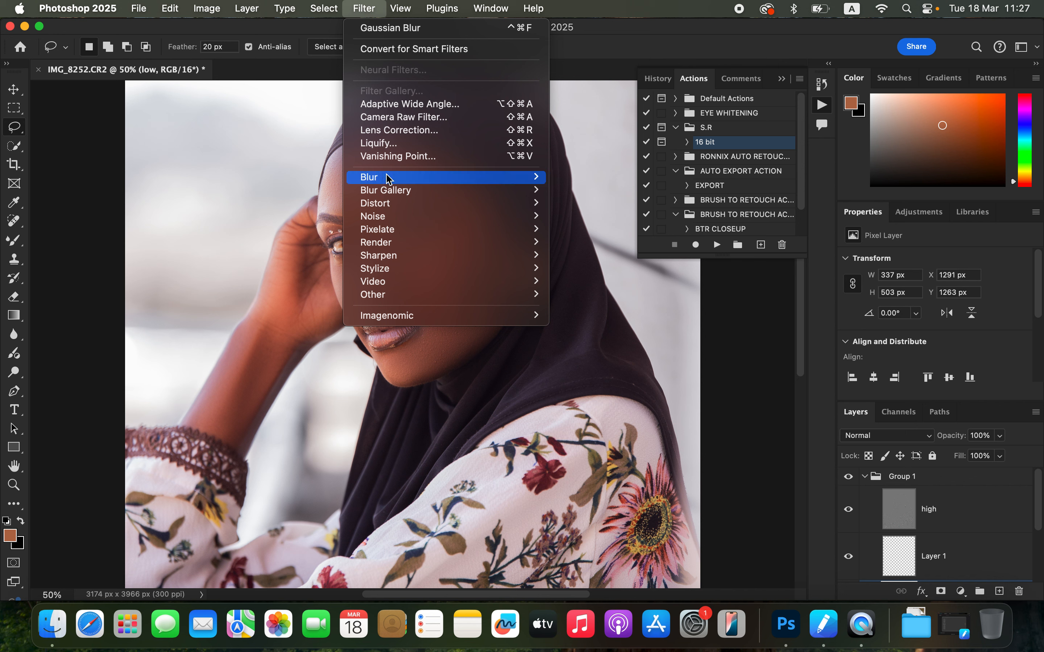
mouse_move(387, 178)
left_click(565, 232)
left_click(799, 119)
key("super+d")
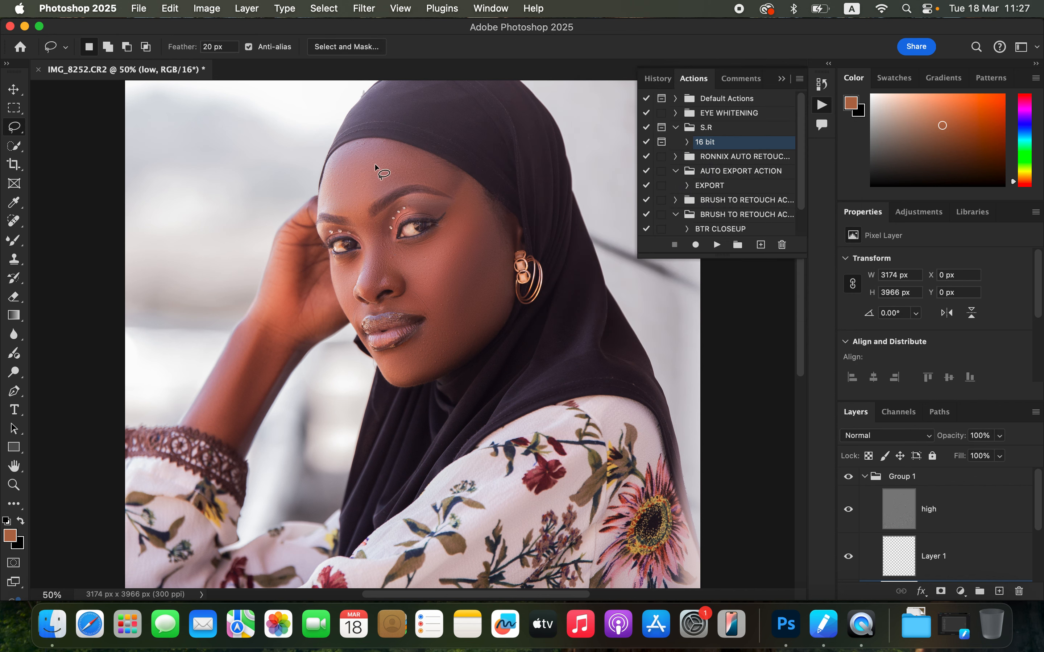
Step: Lasso the forehead above the brows, apply the Gaussian Blur, and deselect
mouse_move(340, 156)
left_mouse_down()
mouse_move(328, 176)
mouse_move(334, 206)
mouse_move(354, 218)
mouse_move(381, 193)
mouse_move(451, 181)
mouse_move(425, 163)
left_mouse_up()
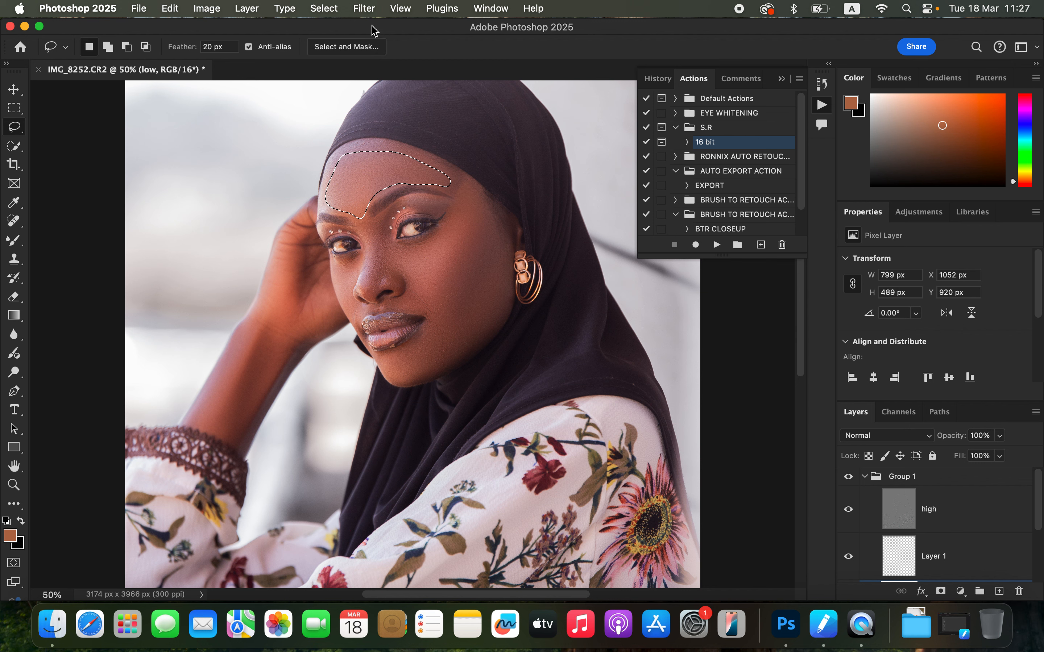
left_click(483, 123)
mouse_move(344, 153)
left_mouse_down()
mouse_move(331, 179)
mouse_move(336, 206)
mouse_move(351, 210)
mouse_move(402, 180)
mouse_move(446, 172)
mouse_move(354, 150)
left_mouse_up()
left_click(364, 8)
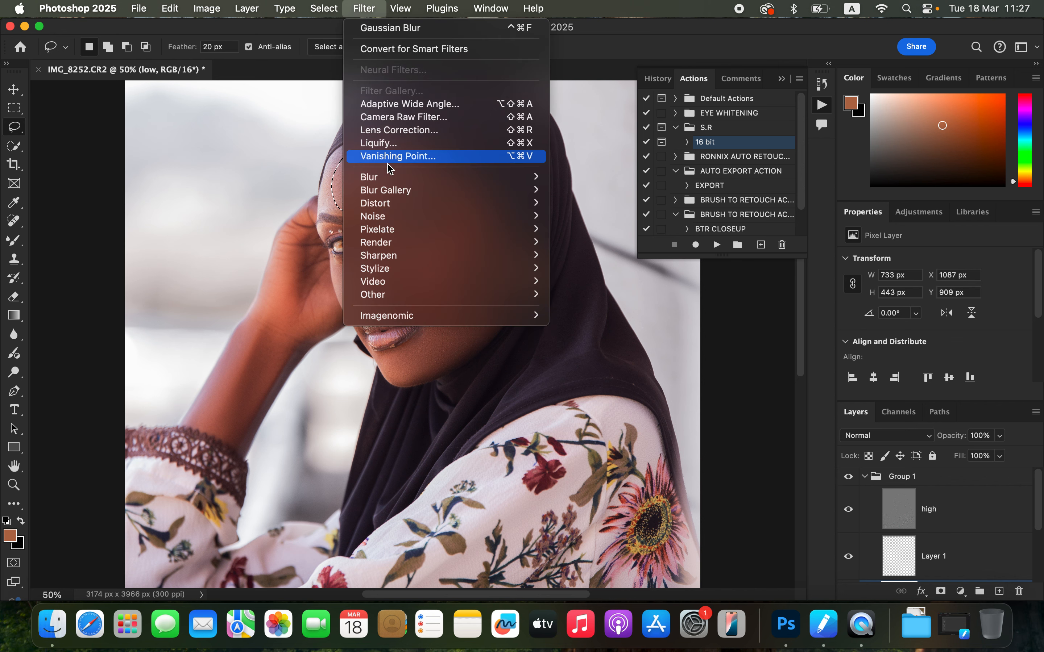
mouse_move(486, 179)
left_click(594, 229)
left_click(800, 121)
key("ctrl+d")
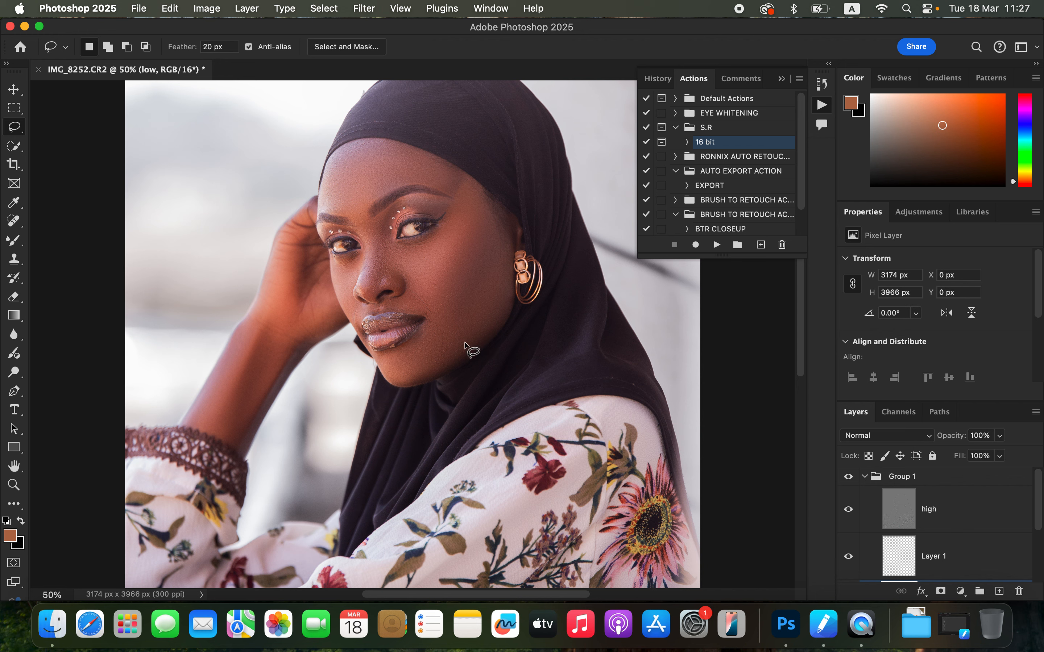
Step: Select the high layer and switch to the Clone Stamp Tool to retouch skin texture on the cheek beside the lips
key("super+minus")
key("super+minus")
key("super+minus")
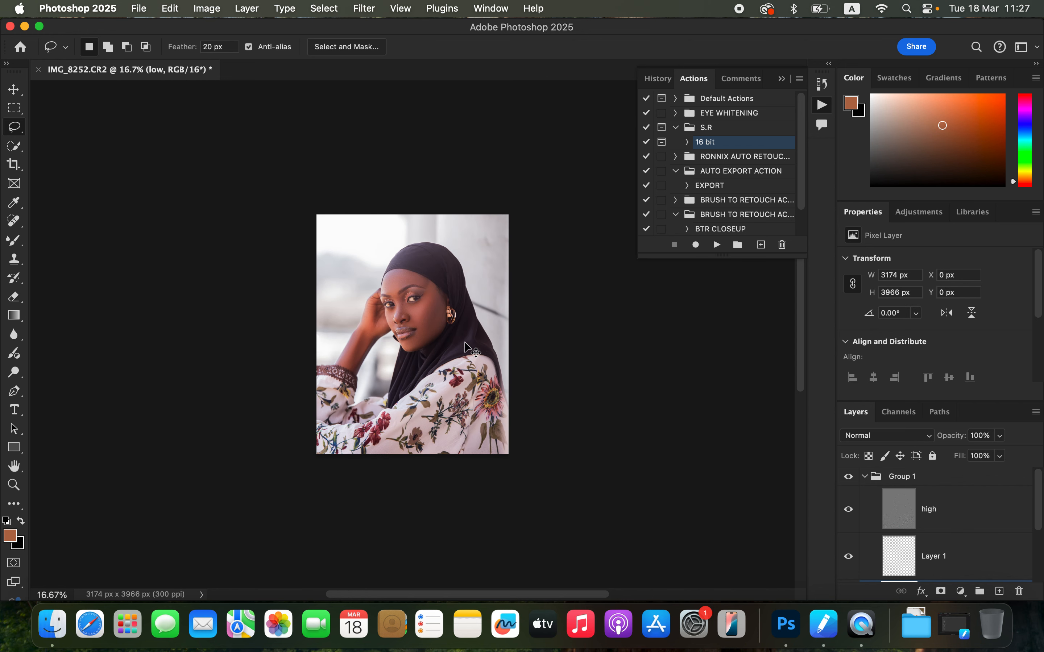
key("super+plus")
key("super+plus")
key("super+plus")
key("super+plus")
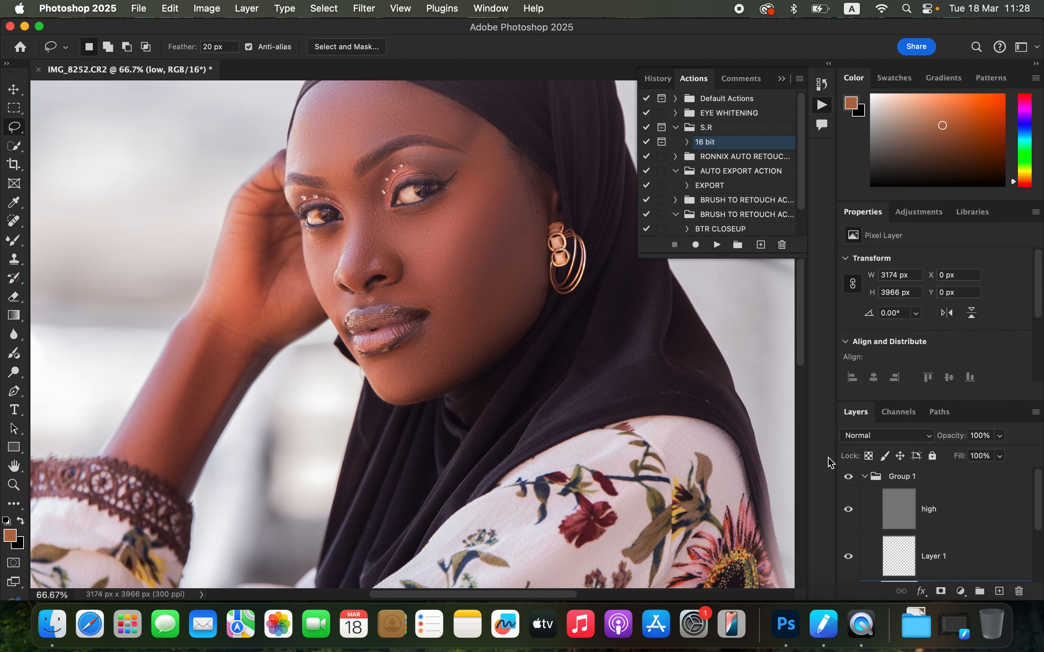
left_click(965, 522)
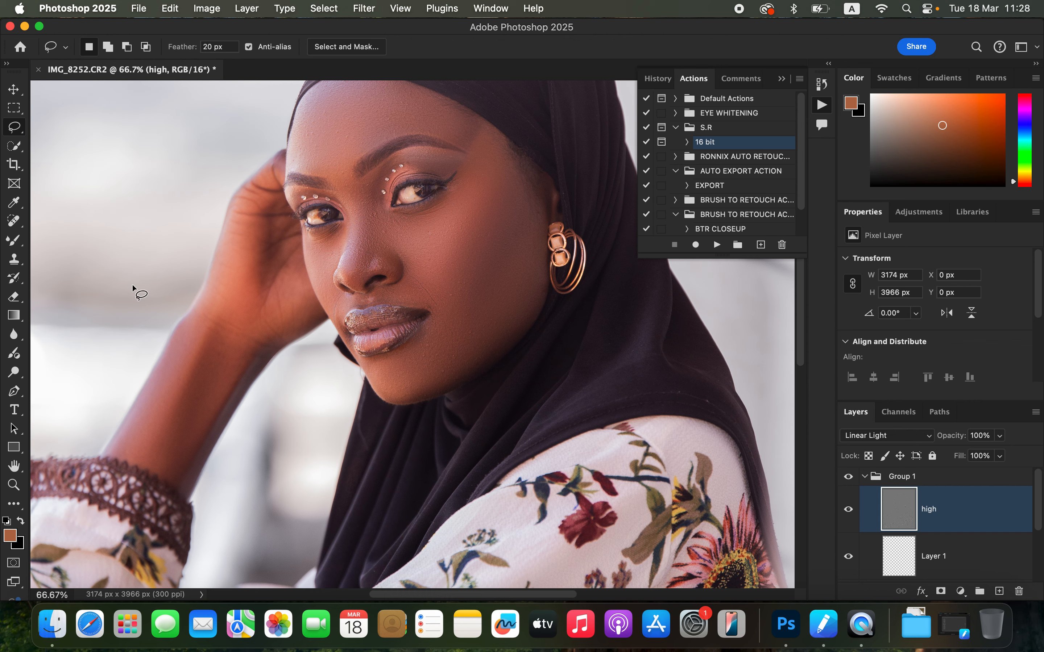
left_click(14, 260)
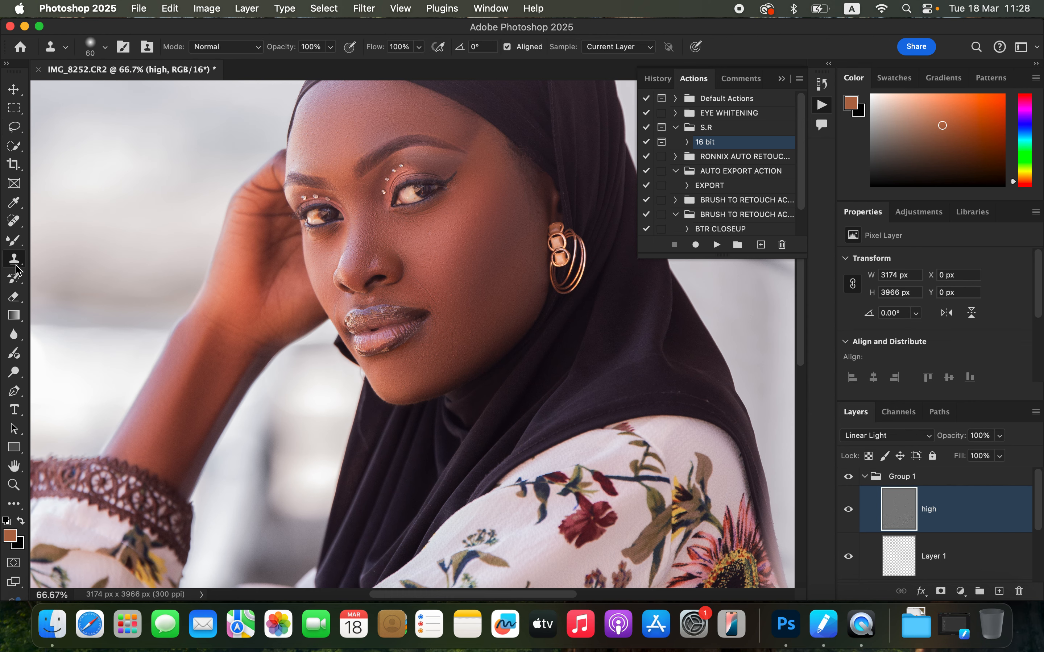
key("super+equal")
key("super+equal")
key("super+equal")
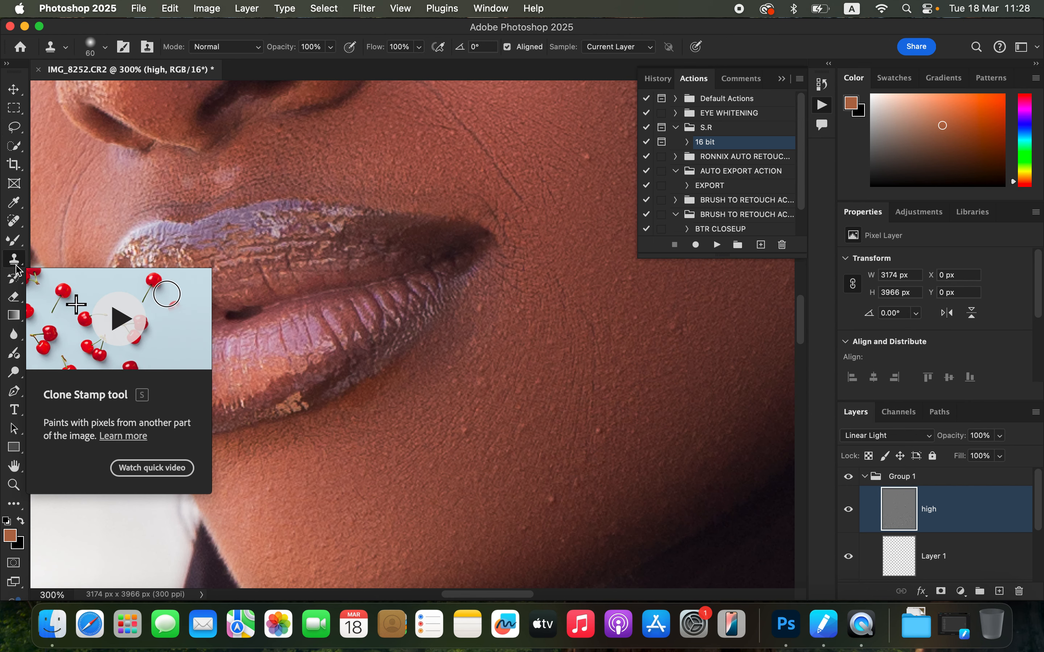
left_click_drag(494, 254, 396, 310)
left_click_drag(468, 246, 466, 203)
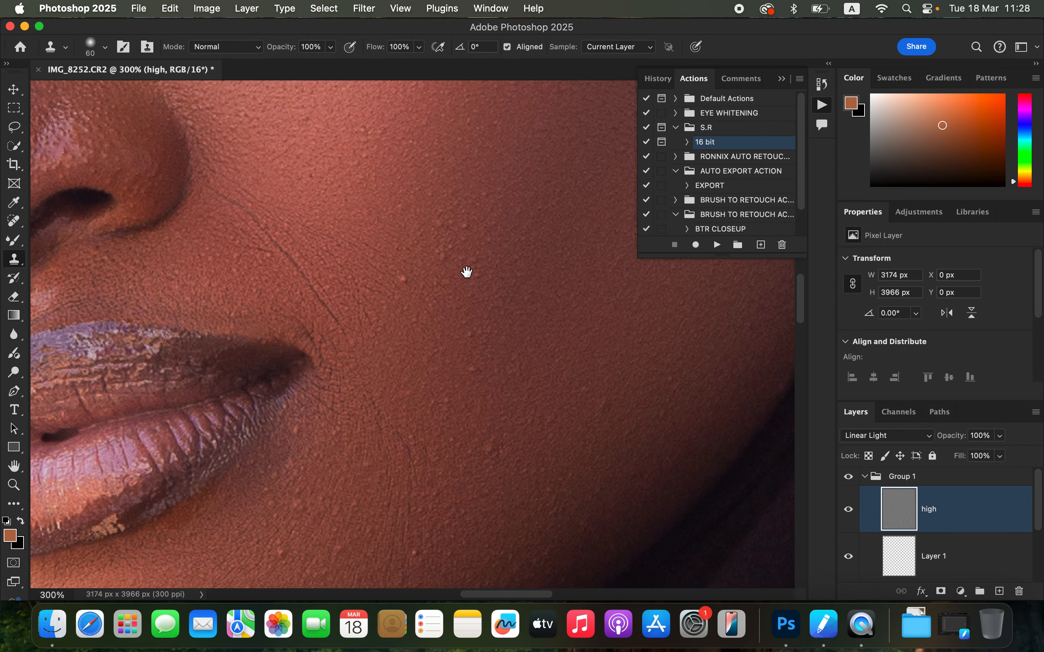
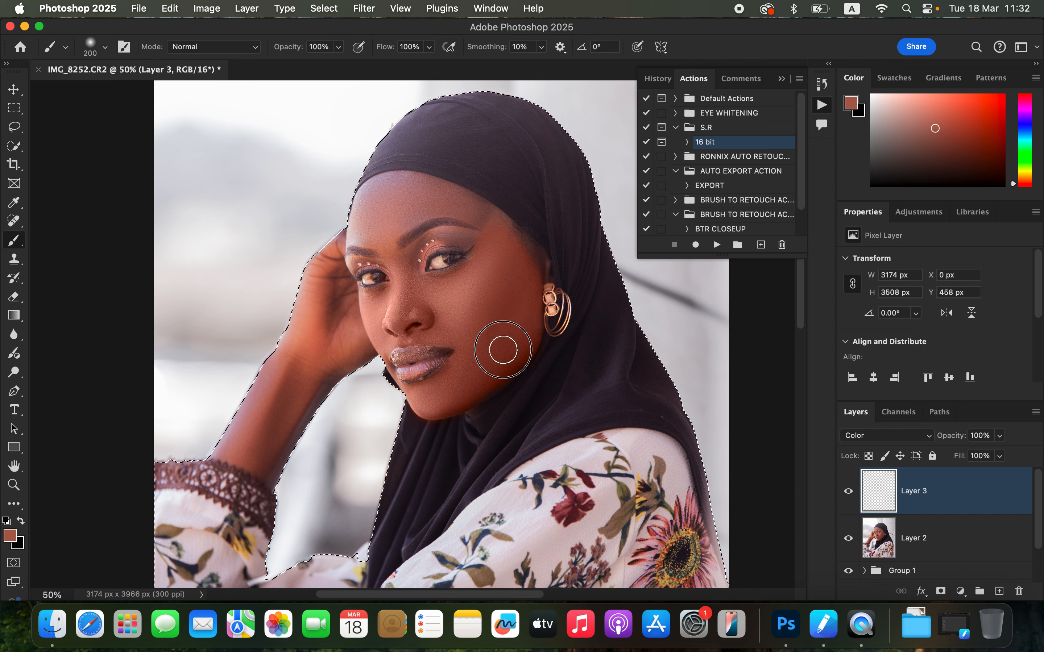
Step: Paint skin colour on Layer 3 around the mouth and down the nose with a 125 px brush
key("bracketleft")
key("bracketleft")
key("bracketleft")
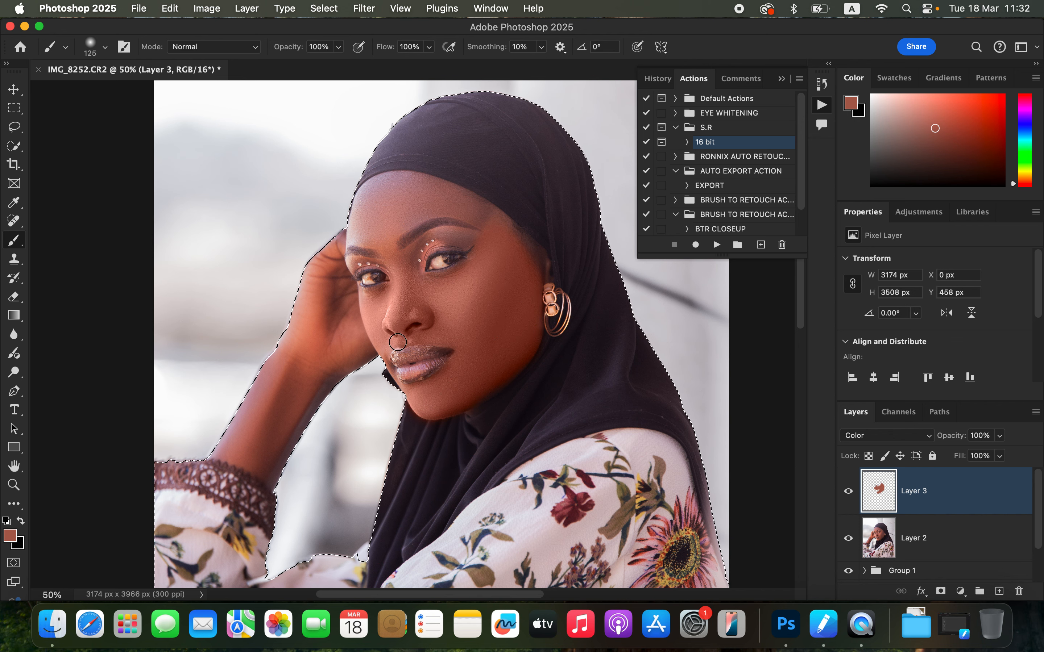
left_click_drag(369, 344, 315, 336)
key("bracketright")
key("bracketright")
key("bracketright")
mouse_move(379, 208)
left_mouse_down()
mouse_move(366, 232)
mouse_move(393, 195)
mouse_move(473, 210)
mouse_move(516, 259)
mouse_move(452, 202)
mouse_move(395, 204)
mouse_move(403, 217)
mouse_move(372, 222)
mouse_move(263, 453)
mouse_move(267, 472)
mouse_move(315, 370)
mouse_move(309, 382)
mouse_move(370, 336)
mouse_move(365, 311)
left_mouse_up()
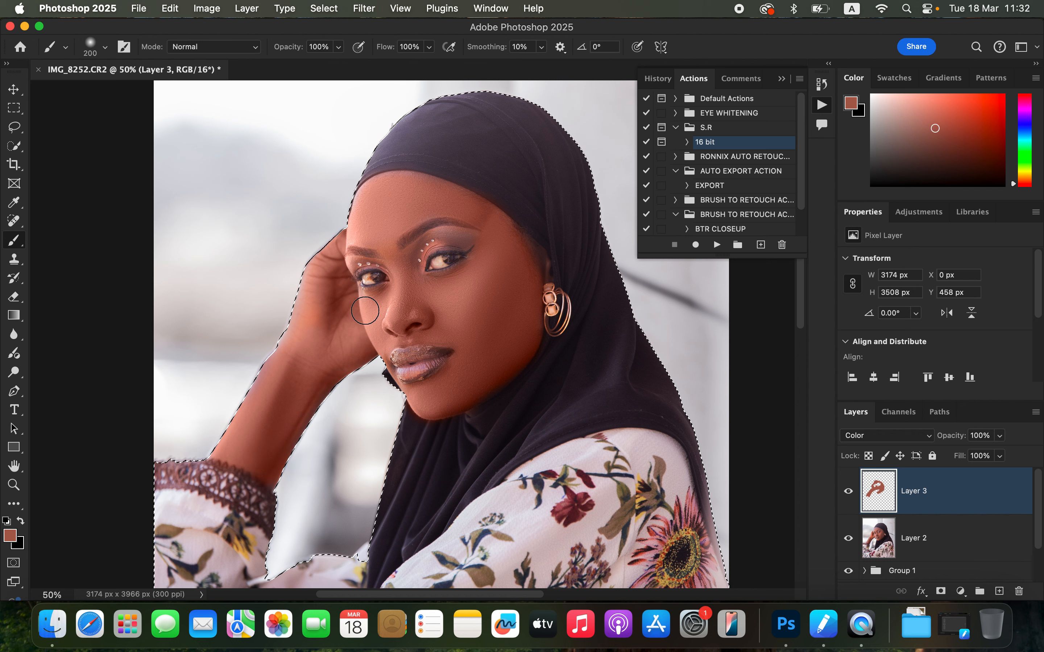
Step: Paint skin colour with a 40 px brush over the lip edge and around the near eye
key("bracketleft")
key("bracketleft")
key("bracketleft")
key("super+plus")
key("super+plus")
key("super+plus")
key("bracketleft")
key("bracketleft")
key("bracketleft")
key("bracketleft")
key("bracketleft")
key("bracketleft")
key("bracketleft")
key("bracketleft")
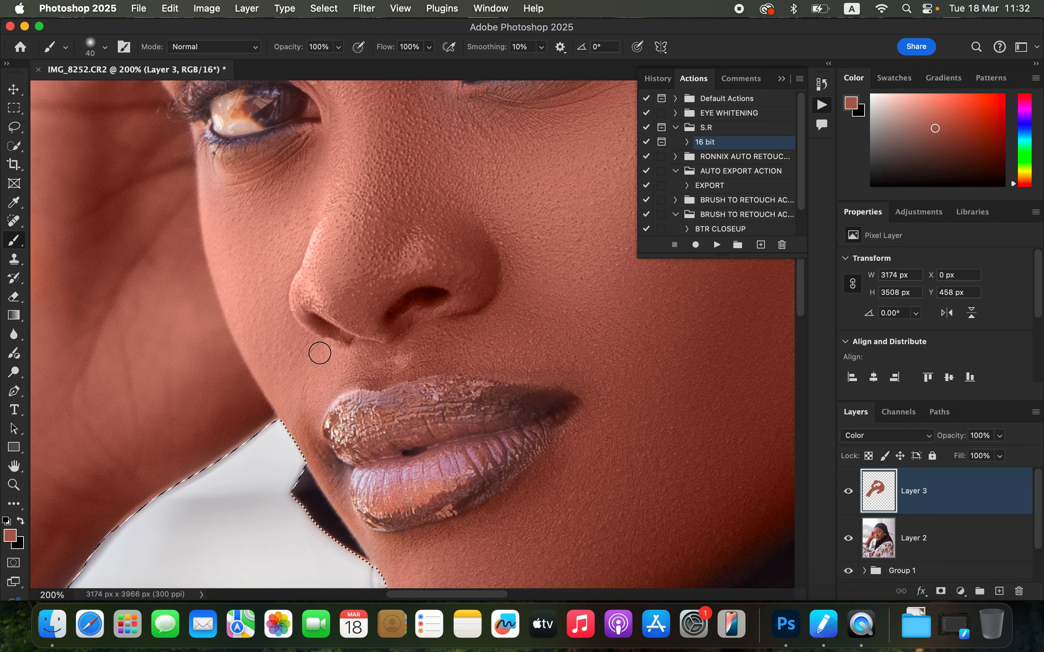
left_click(324, 461)
scroll(324, 462, "up", 6)
scroll(324, 461, "right", 4)
mouse_move(238, 263)
left_mouse_down()
mouse_move(219, 298)
mouse_move(235, 262)
mouse_move(304, 209)
mouse_move(230, 272)
mouse_move(249, 254)
left_mouse_up()
mouse_move(232, 368)
left_mouse_down()
mouse_move(225, 286)
mouse_move(209, 286)
left_mouse_up()
mouse_move(208, 287)
left_mouse_down()
mouse_move(199, 323)
mouse_move(233, 355)
left_mouse_up()
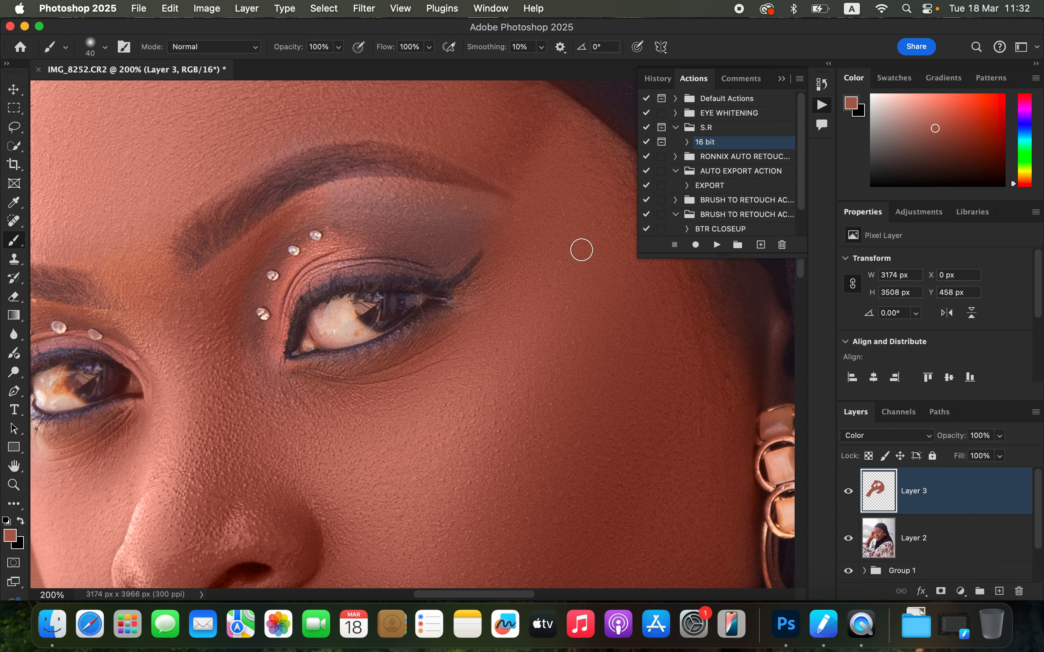
Step: Paint skin colour across the temple and outer cheek toward the ear
left_click_drag(610, 303, 379, 298)
mouse_move(478, 261)
left_mouse_down()
mouse_move(505, 295)
mouse_move(510, 329)
mouse_move(493, 272)
mouse_move(495, 310)
mouse_move(514, 292)
mouse_move(516, 374)
mouse_move(528, 379)
mouse_move(531, 317)
mouse_move(499, 264)
mouse_move(478, 357)
mouse_move(486, 402)
mouse_move(473, 384)
mouse_move(492, 394)
left_mouse_up()
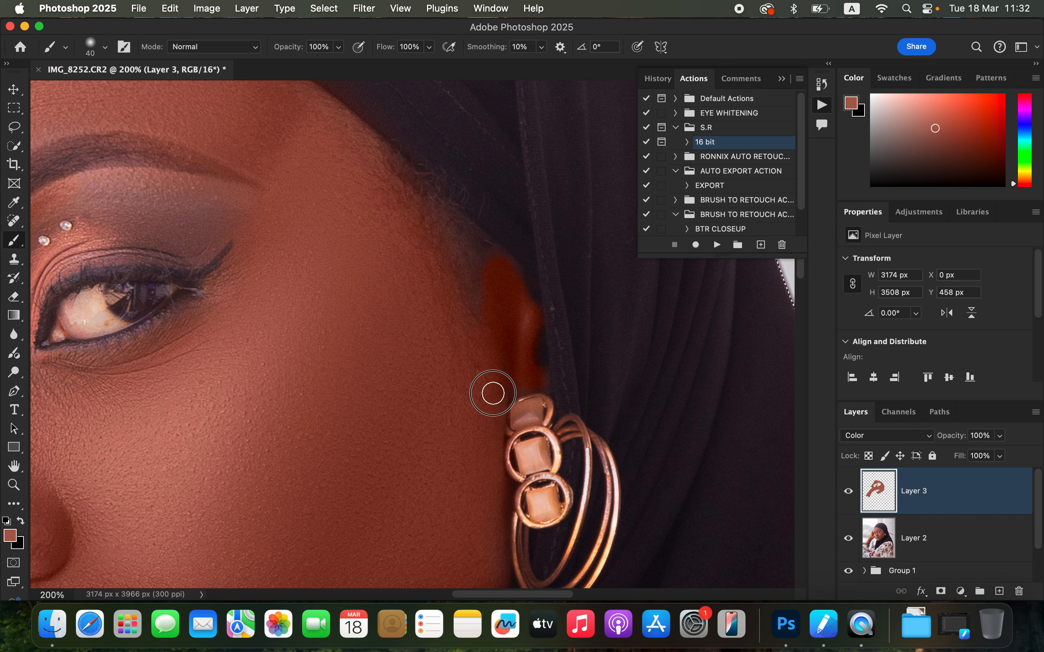
left_click_drag(356, 298, 591, 423)
left_click_drag(436, 259, 529, 361)
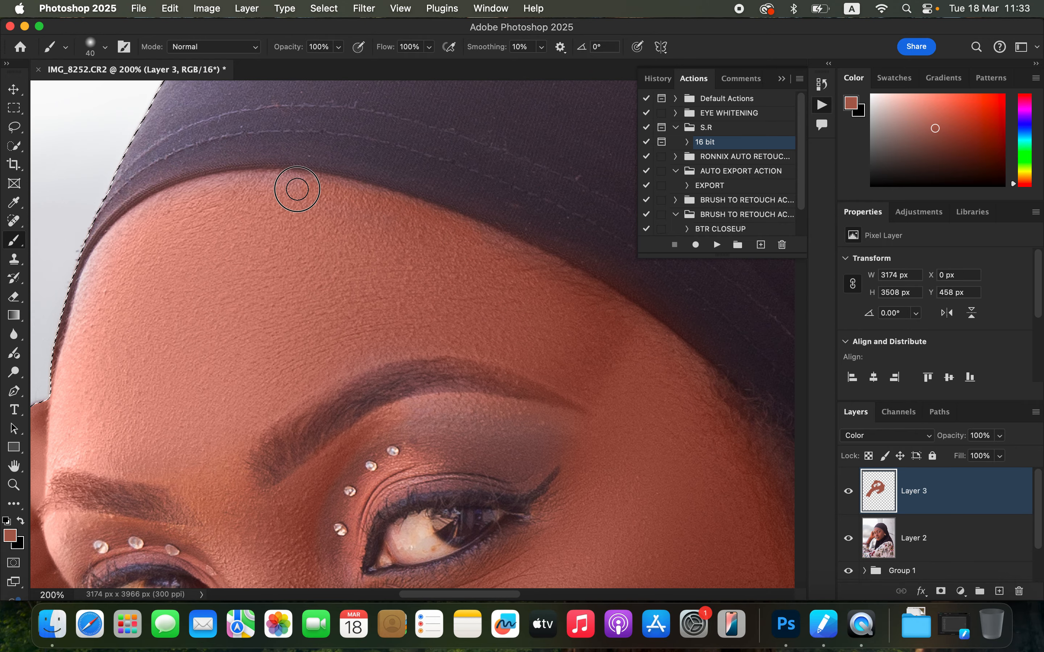
Step: Paint skin colour along the forehead hairline, between the brows and under the eyes
mouse_move(143, 216)
left_mouse_down()
mouse_move(99, 261)
mouse_move(76, 353)
mouse_move(77, 415)
left_mouse_up()
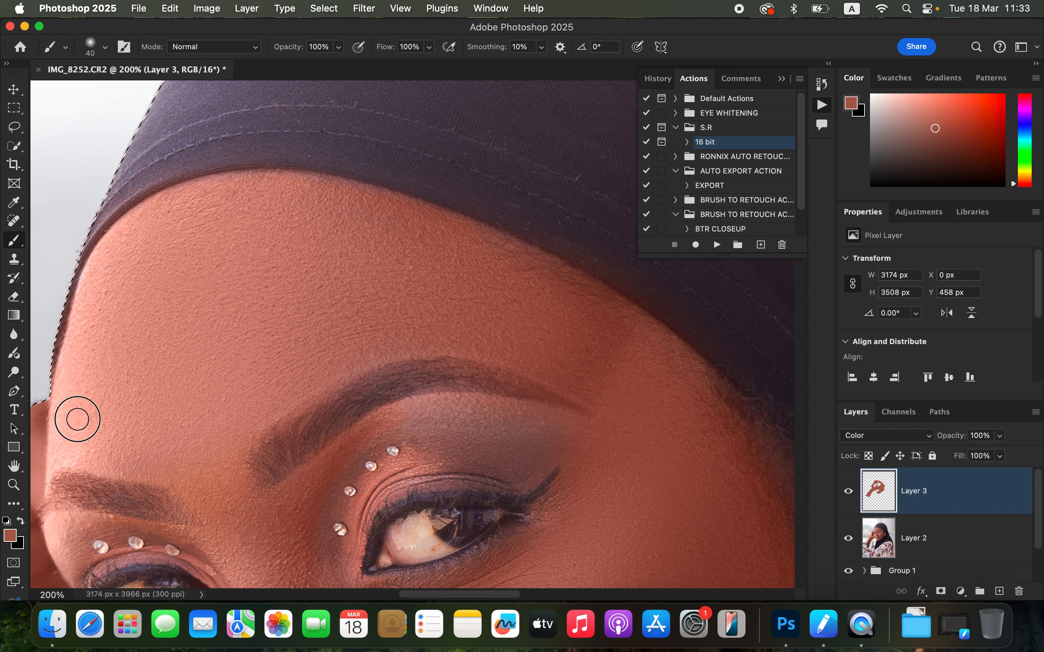
left_click_drag(342, 319, 392, 170)
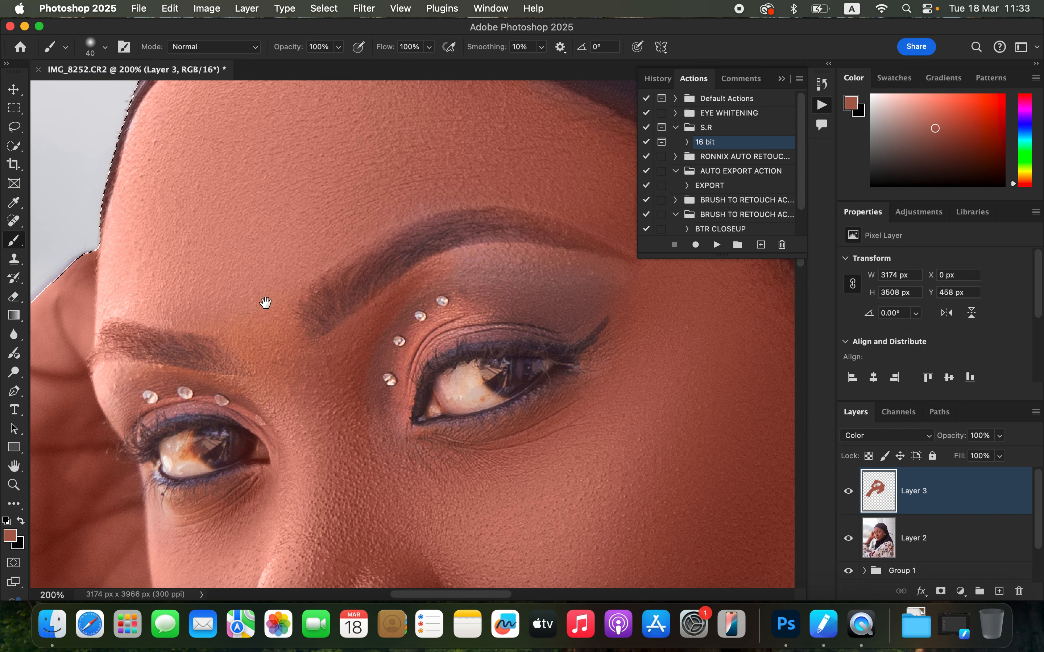
mouse_move(95, 293)
left_mouse_down()
mouse_move(84, 326)
mouse_move(98, 304)
left_mouse_up()
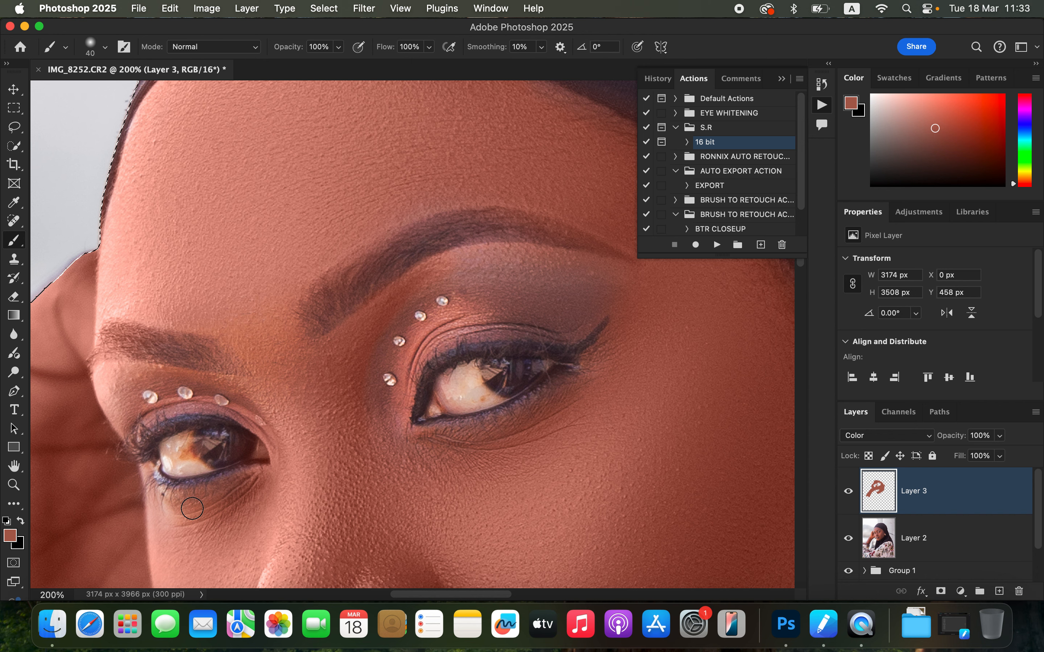
mouse_move(351, 368)
left_mouse_down()
mouse_move(362, 262)
mouse_move(394, 178)
left_mouse_up()
Step: Paint skin colour along the raised hand and arm with a 125 px brush
key("super+minus")
key("super+minus")
key("bracketright")
key("bracketright")
key("bracketright")
key("bracketright")
key("bracketright")
key("bracketright")
key("bracketright")
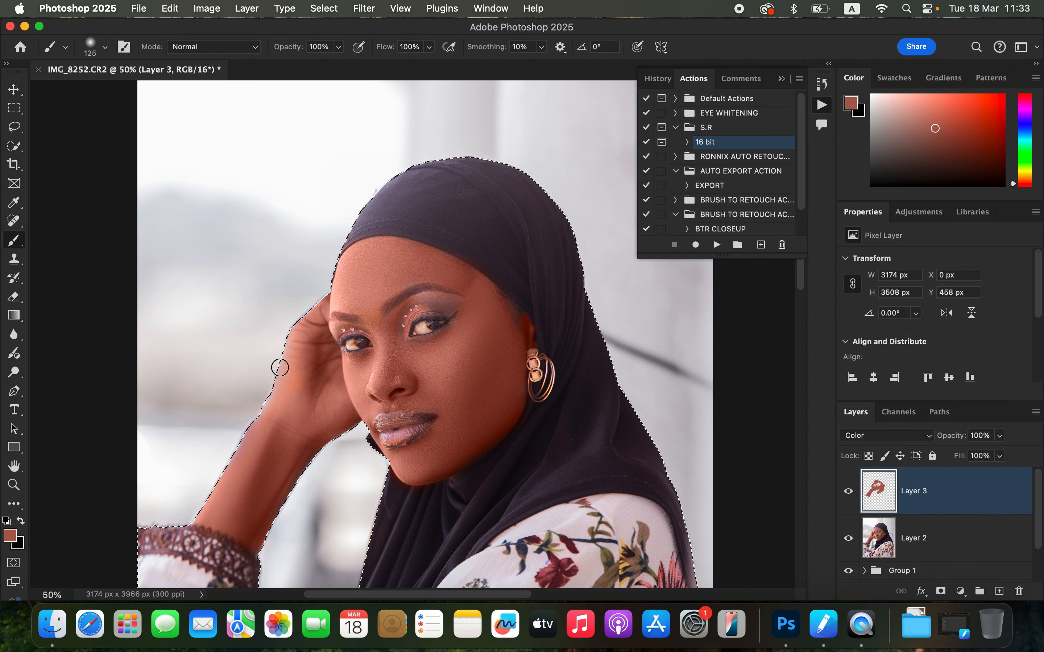
mouse_move(298, 341)
left_mouse_down()
mouse_move(290, 374)
mouse_move(310, 319)
mouse_move(279, 416)
mouse_move(264, 415)
mouse_move(229, 479)
left_mouse_up()
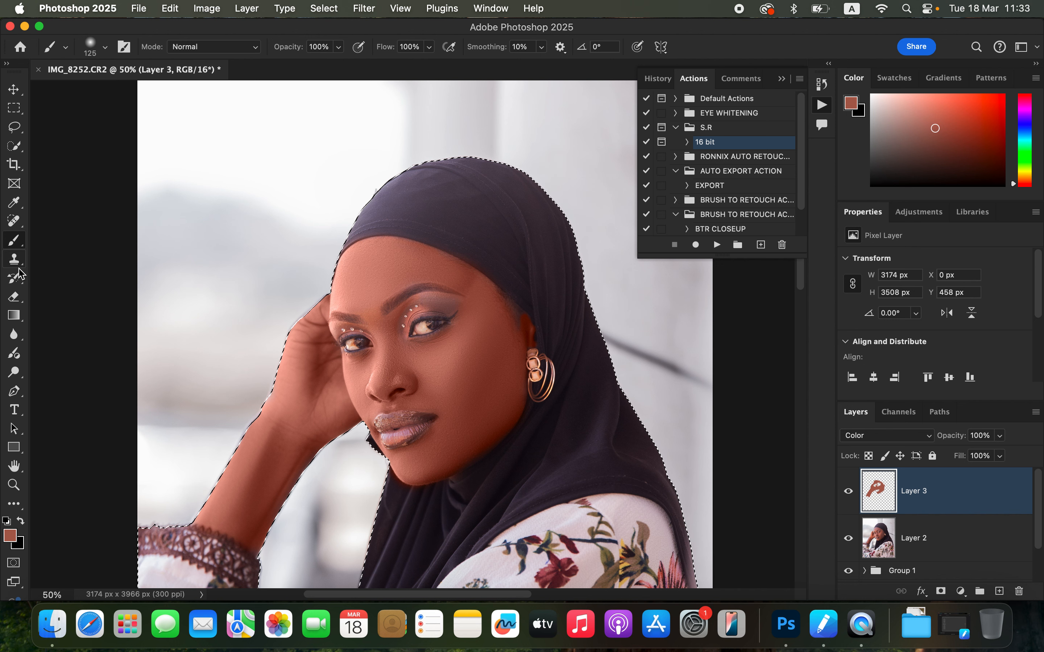
Step: Switch to the Eraser and erase the colour paint from beside the nose up to the eye
left_click(18, 296)
left_click(186, 47)
left_click(203, 46)
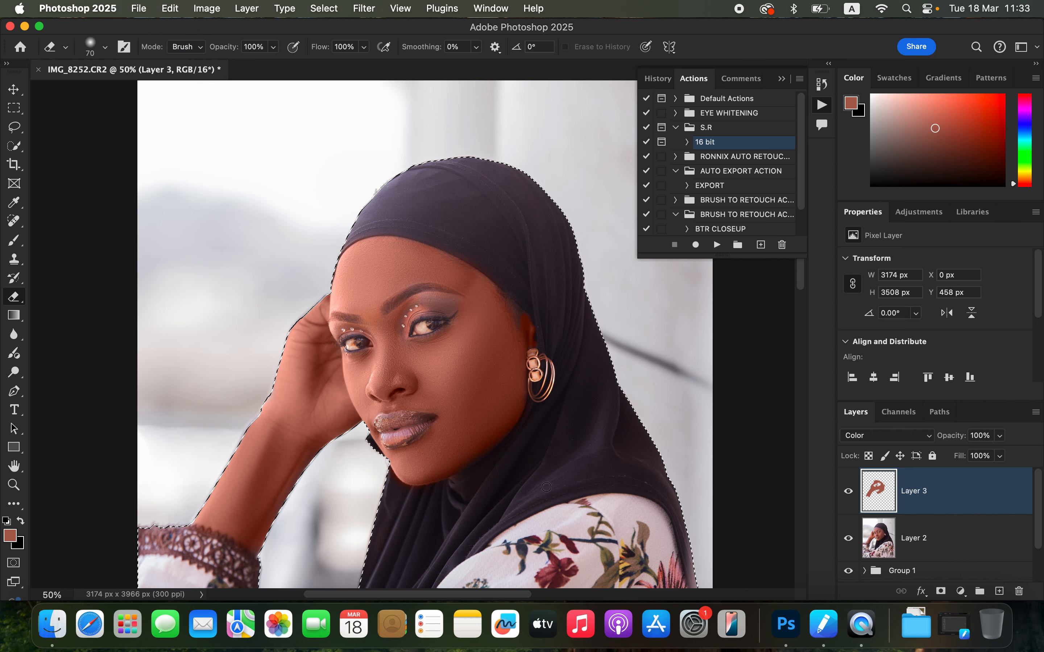
key("super+equal")
key("super+equal")
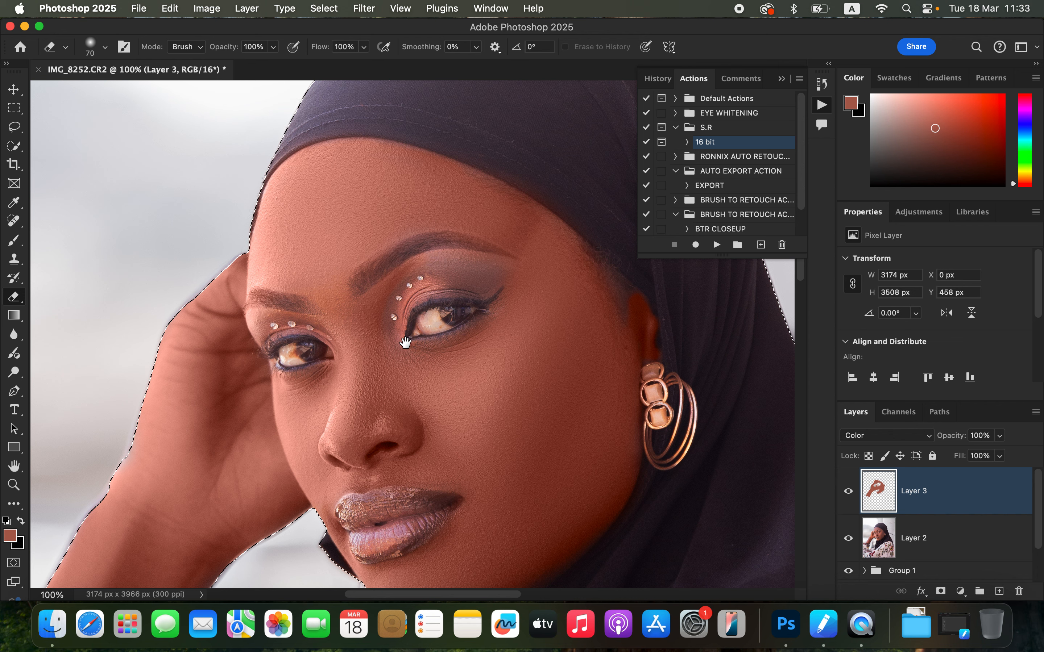
left_click_drag(443, 389, 465, 280)
Step: Erase the colour paint around the brow jewels and at the lip corner with a smaller eraser
key("bracketleft")
key("bracketleft")
key("bracketleft")
key("bracketleft")
key("bracketleft")
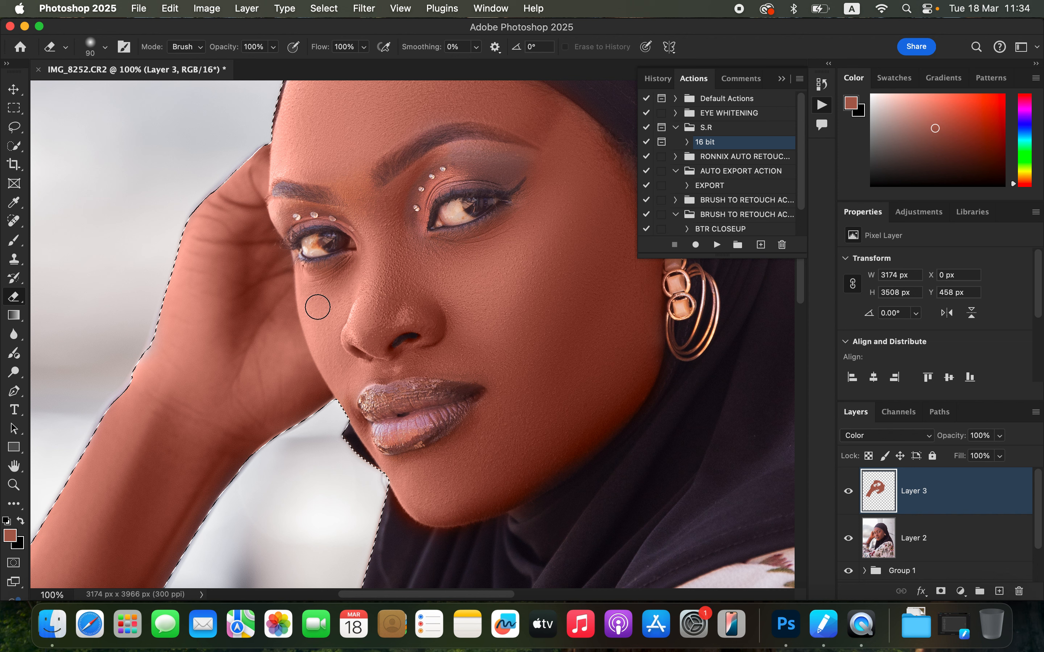
left_click(105, 47)
left_click(104, 47)
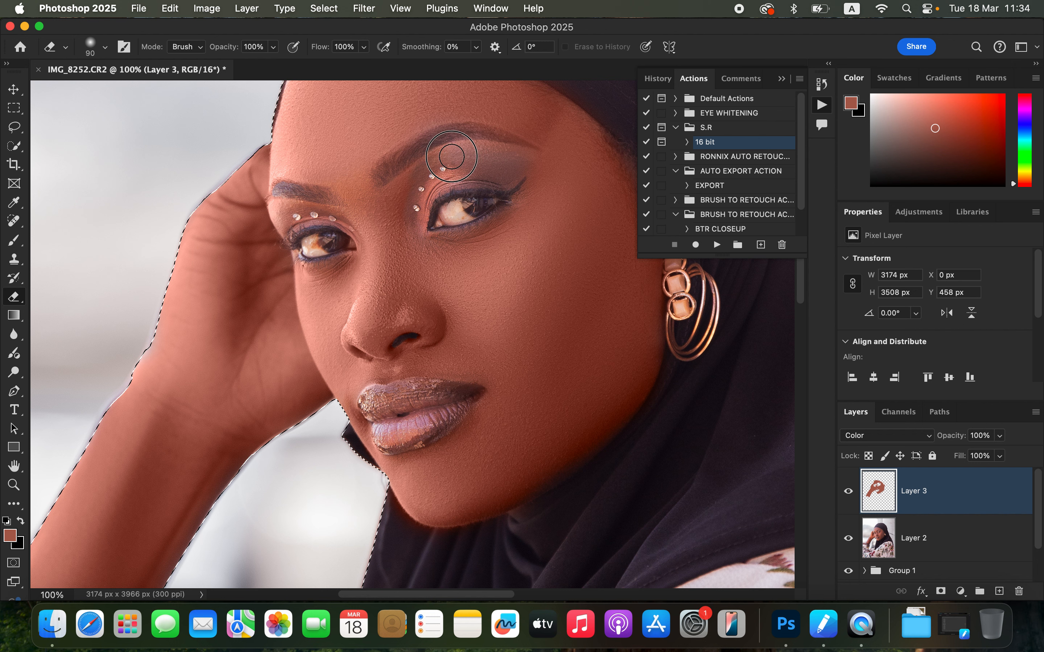
left_click_drag(441, 162, 437, 165)
left_click_drag(456, 161, 444, 163)
mouse_move(441, 165)
left_mouse_down()
mouse_move(430, 178)
mouse_move(464, 158)
mouse_move(431, 164)
mouse_move(442, 177)
left_mouse_up()
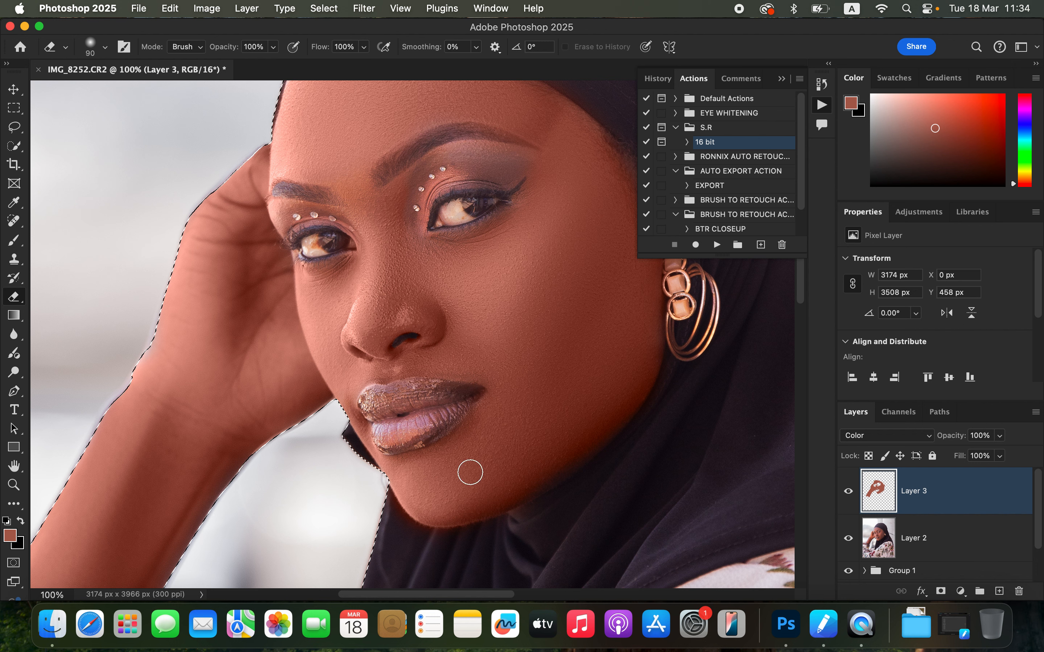
key("bracketleft")
key("bracketleft")
key("bracketleft")
key("bracketleft")
left_click_drag(397, 519, 399, 518)
Step: Erase the colour paint along the jawline and deselect
key("b")
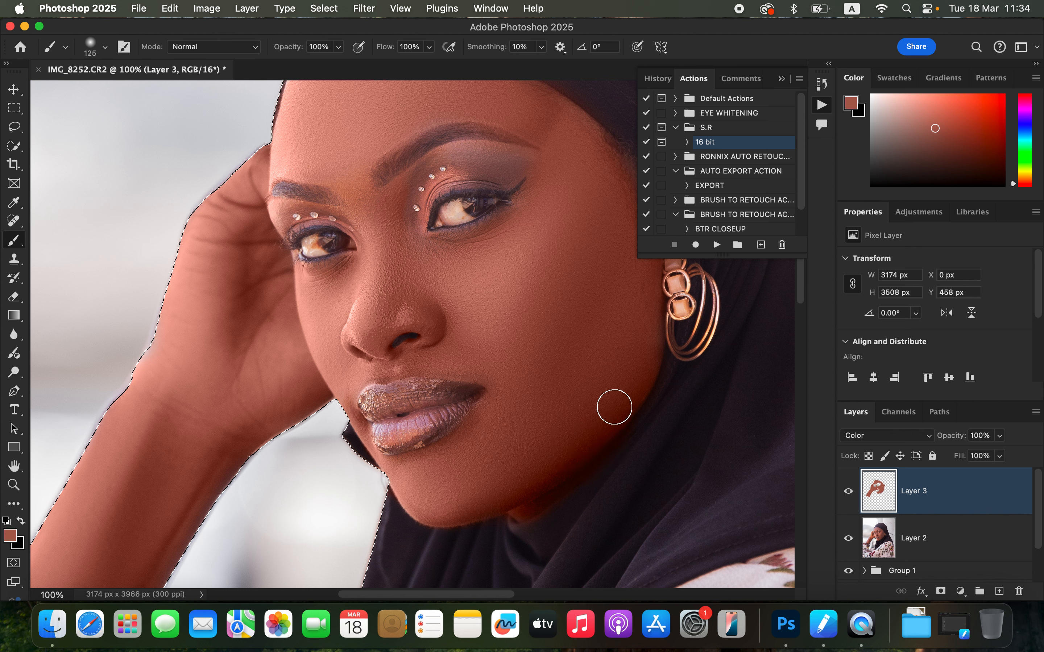
key("e")
mouse_move(601, 477)
left_mouse_down()
mouse_move(632, 447)
mouse_move(546, 520)
mouse_move(508, 532)
left_mouse_up()
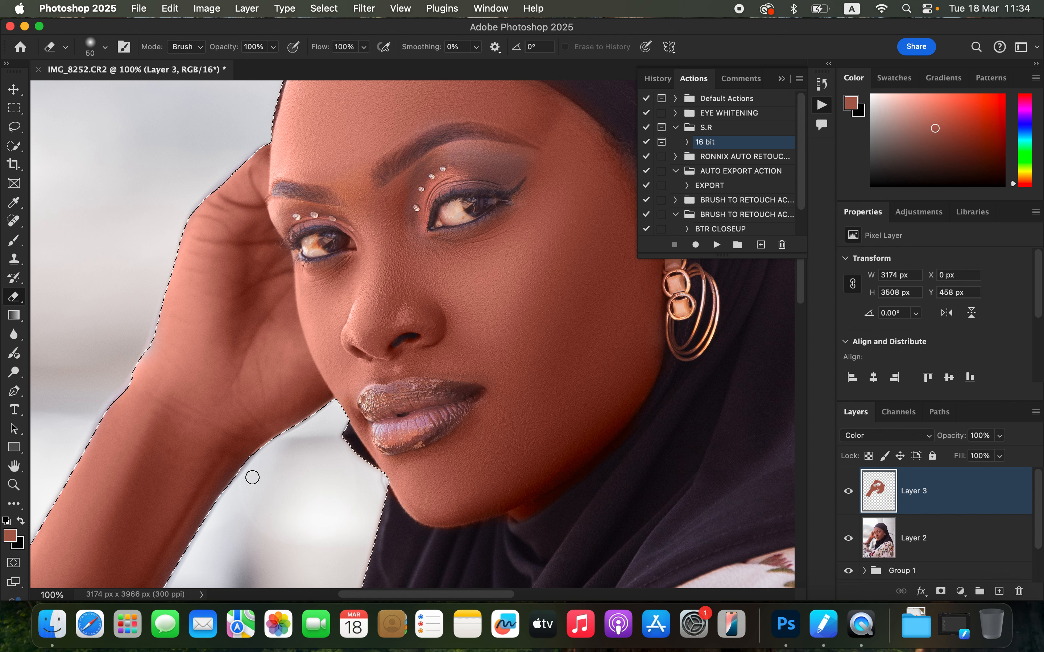
key("super+d")
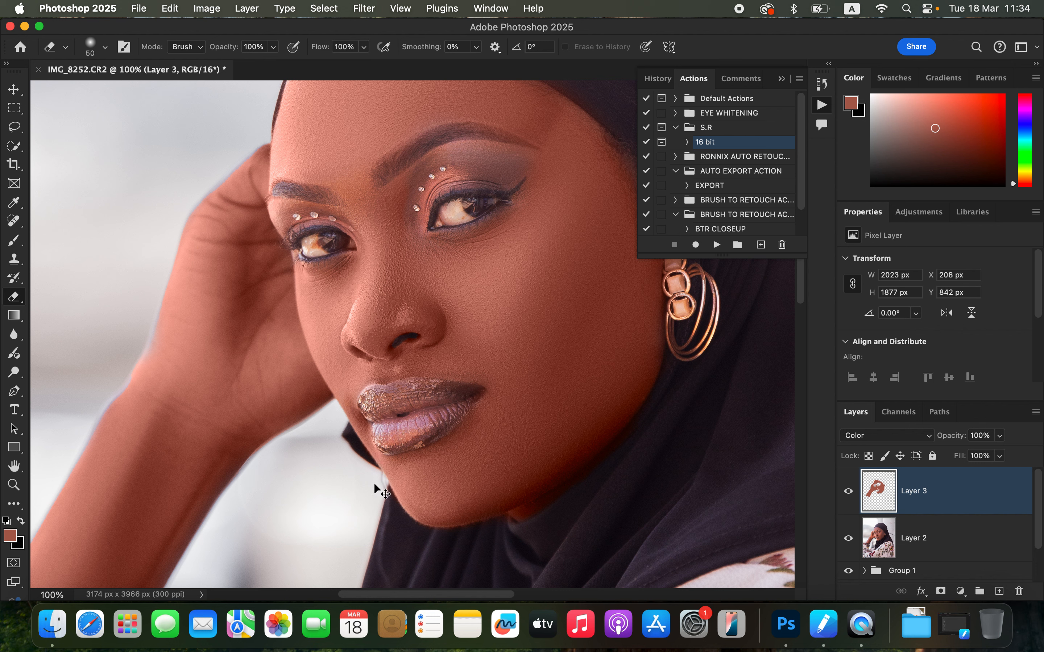
Step: Set Layer 3's opacity to 67%
key("super+minus")
key("super+minus")
key("super+minus")
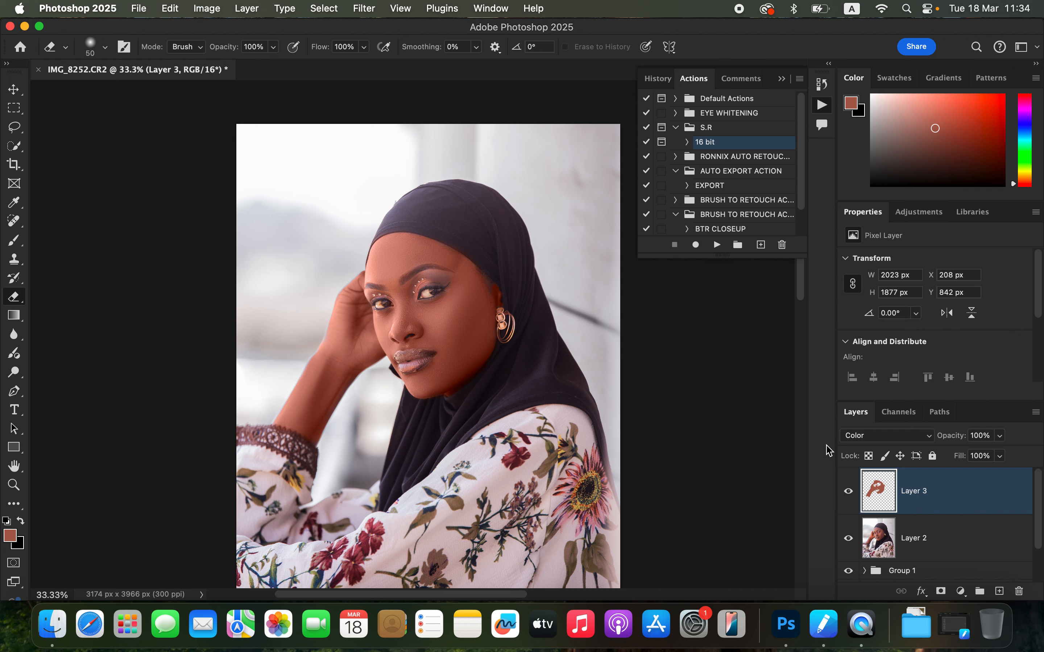
left_click(1000, 438)
left_click_drag(1002, 452, 977, 455)
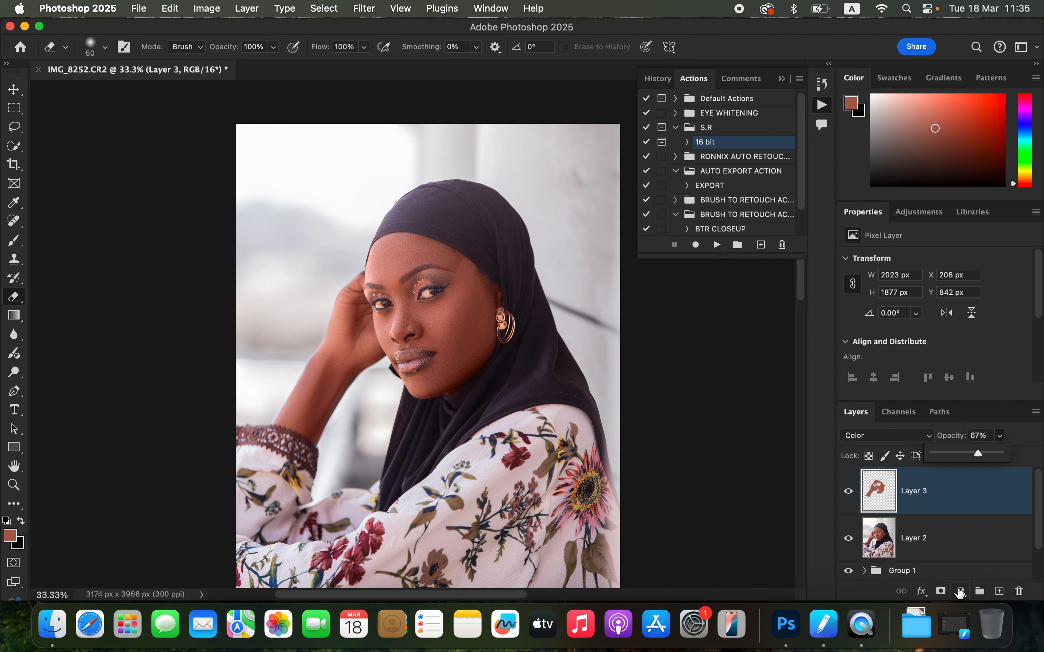
Step: Add a Color Balance adjustment layer and set the midtones Magenta–Green to +6
left_click(959, 594)
left_click(973, 440)
left_click_drag(915, 317, 923, 319)
left_click_drag(921, 317, 919, 319)
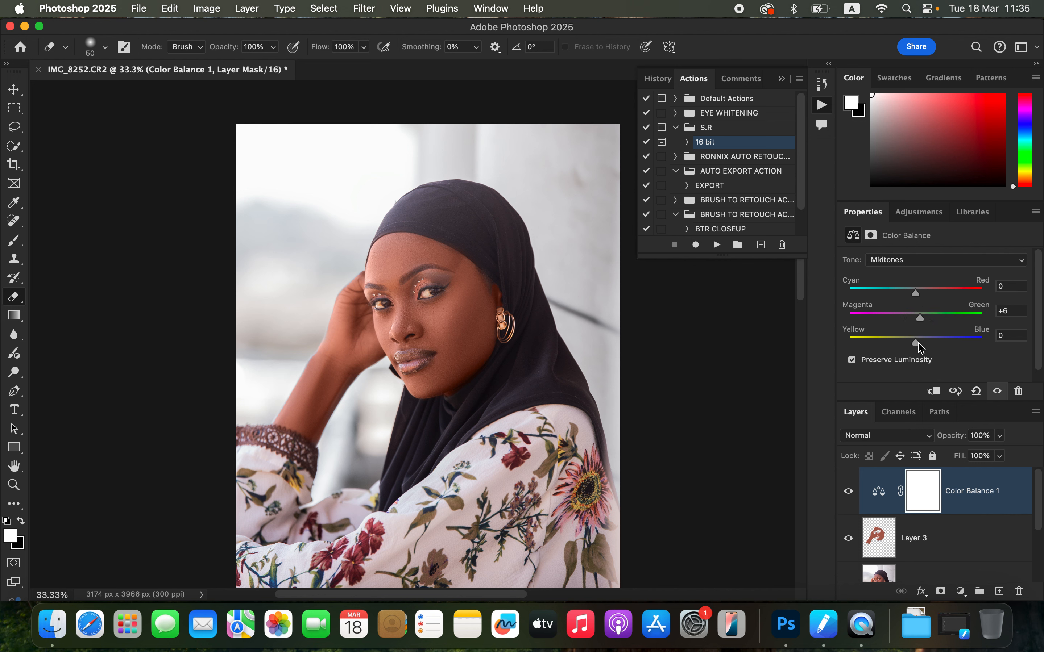
Step: Adjust the Color Balance sliders for the other tonal ranges and toggle the layer to compare
left_click(919, 260)
left_click(922, 276)
left_click_drag(915, 294, 916, 299)
left_click(945, 260)
left_click(897, 244)
left_click_drag(915, 318, 920, 318)
left_click_drag(916, 344, 914, 344)
left_click_drag(915, 294, 914, 297)
left_click(848, 492)
left_click(848, 492)
Step: Add a Levels adjustment layer and set the black input level to 15
left_click(960, 591)
left_click(960, 341)
scroll(944, 319, "down", 2)
left_click_drag(867, 336, 876, 336)
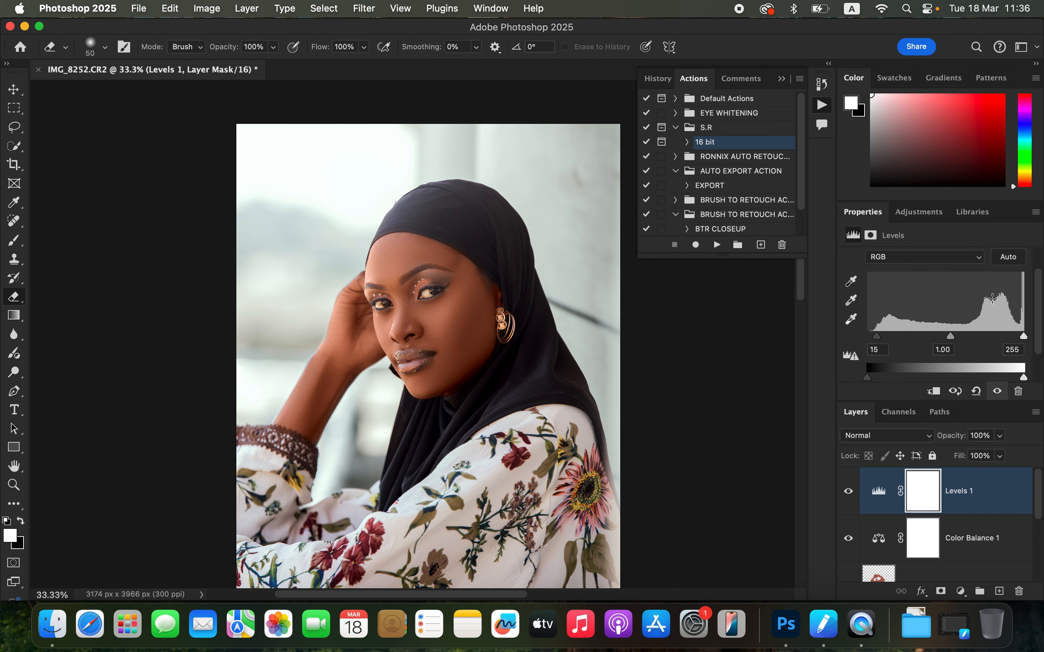
Step: Add a Hue/Saturation adjustment layer, choose Reds, set Lightness to -10, and toggle it to compare
left_click(959, 591)
left_click(960, 412)
left_click(948, 279)
left_click(927, 296)
mouse_move(935, 370)
left_mouse_down()
mouse_move(914, 367)
mouse_move(925, 370)
left_mouse_up()
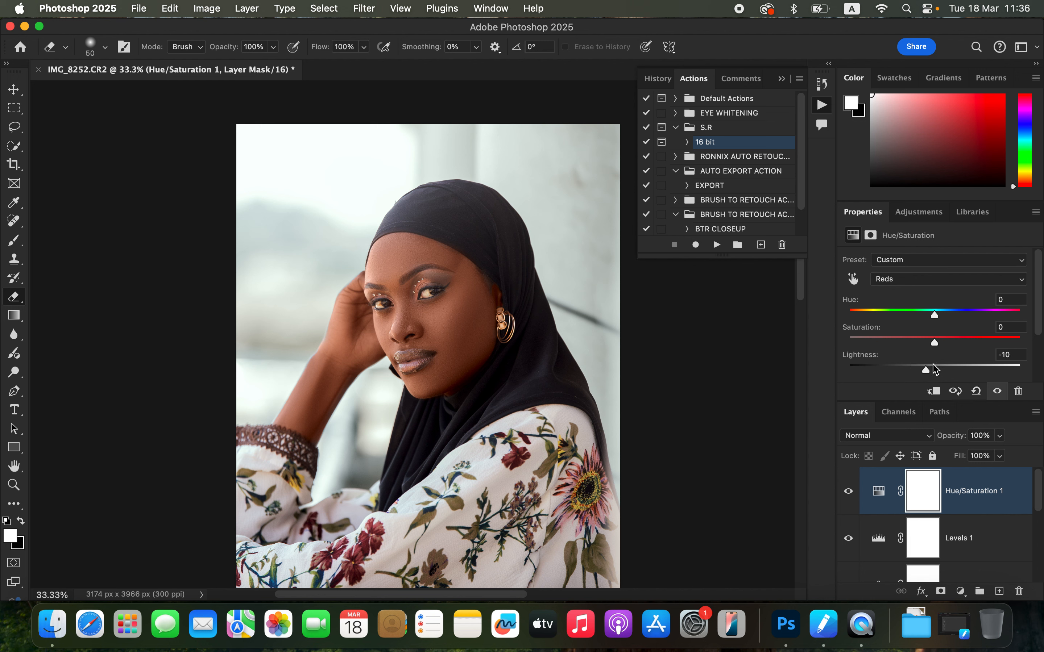
left_click(848, 492)
left_click(848, 491)
Step: Add a Black & White adjustment layer with the Default preset, blended in Multiply at 13% opacity
left_click(960, 592)
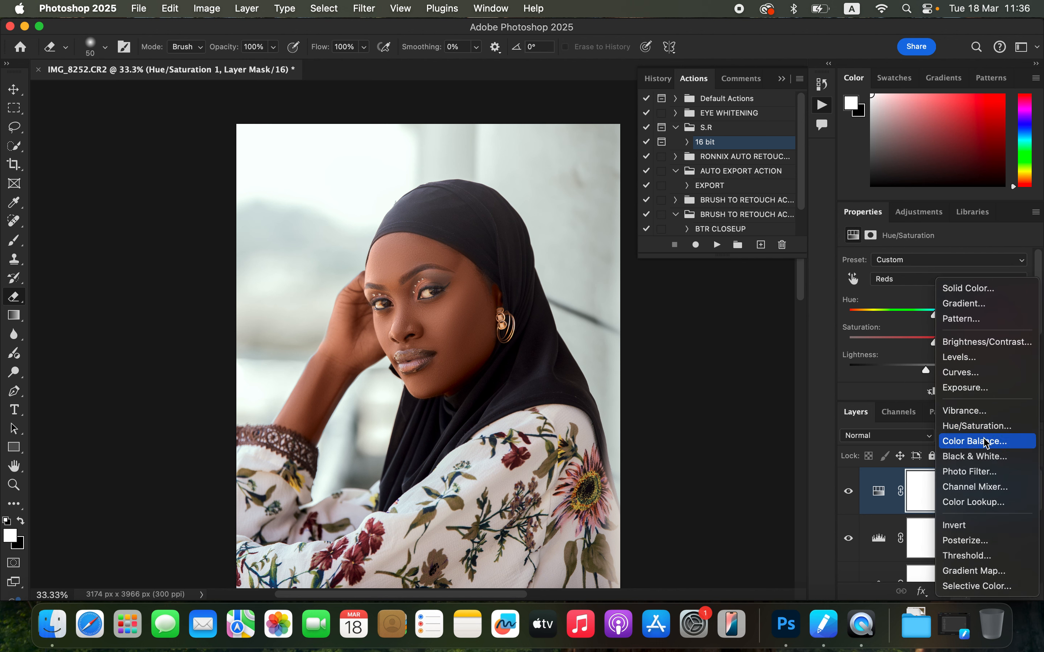
left_click(983, 458)
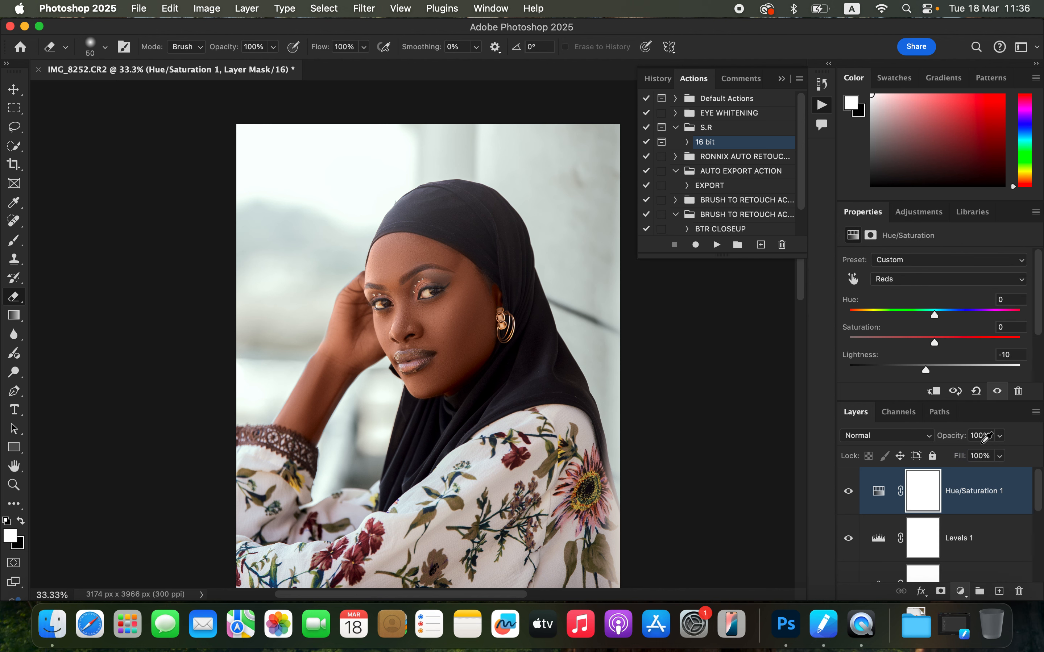
left_click(930, 262)
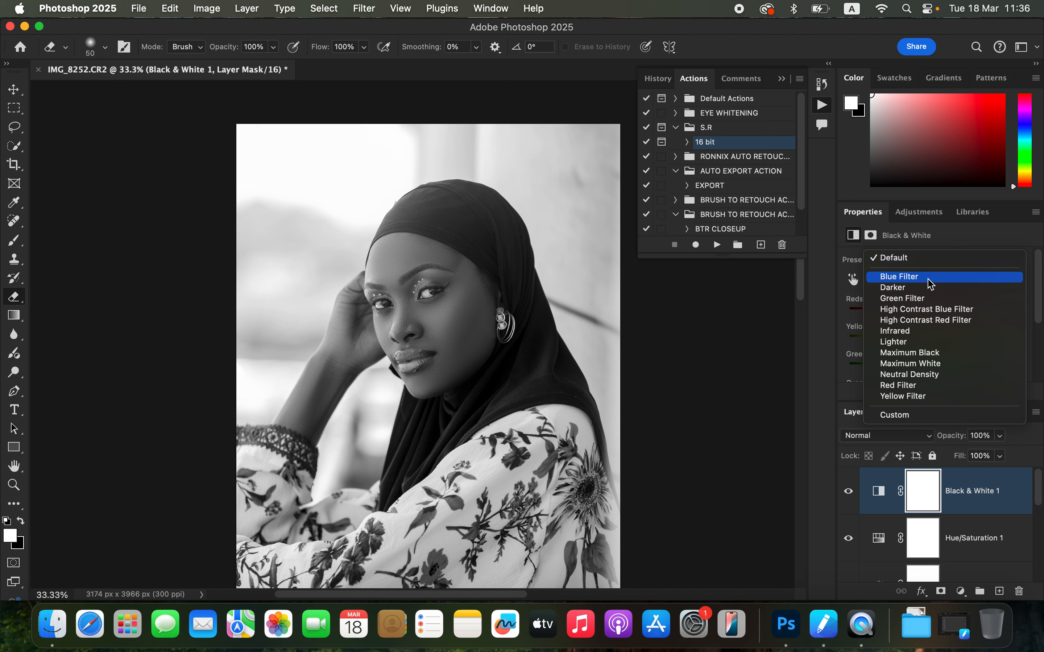
left_click(928, 260)
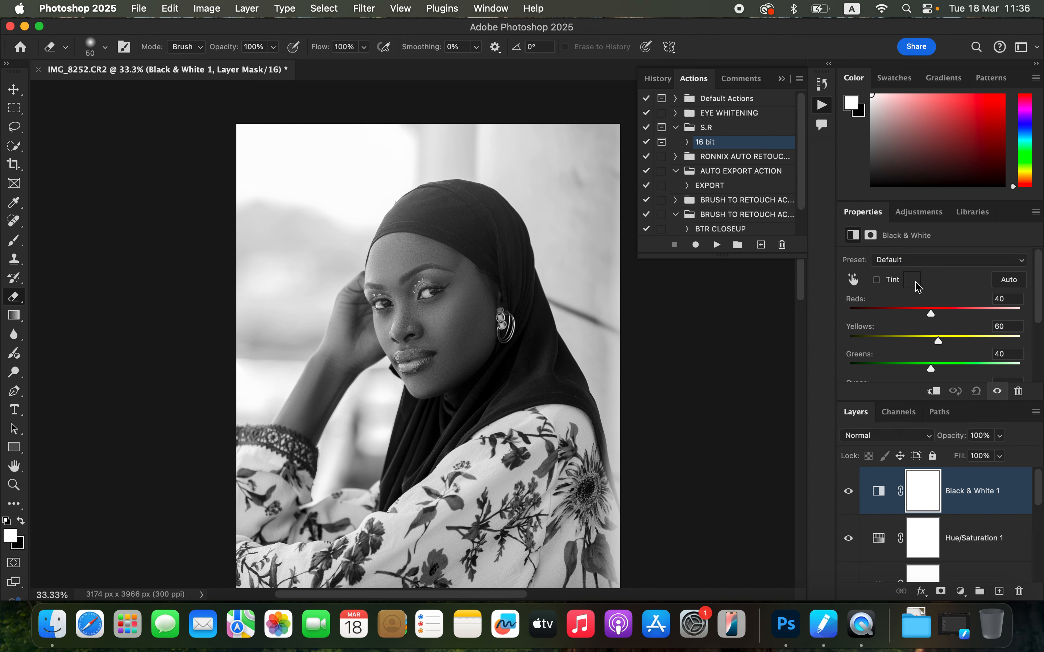
left_click(900, 437)
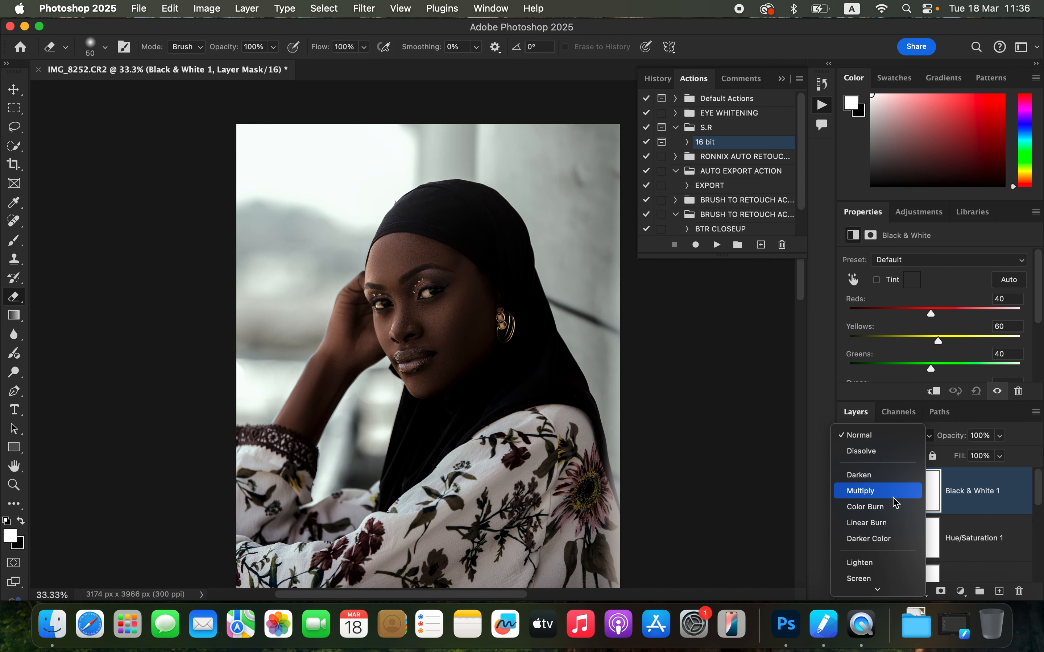
left_click(893, 492)
left_click_drag(999, 437, 944, 455)
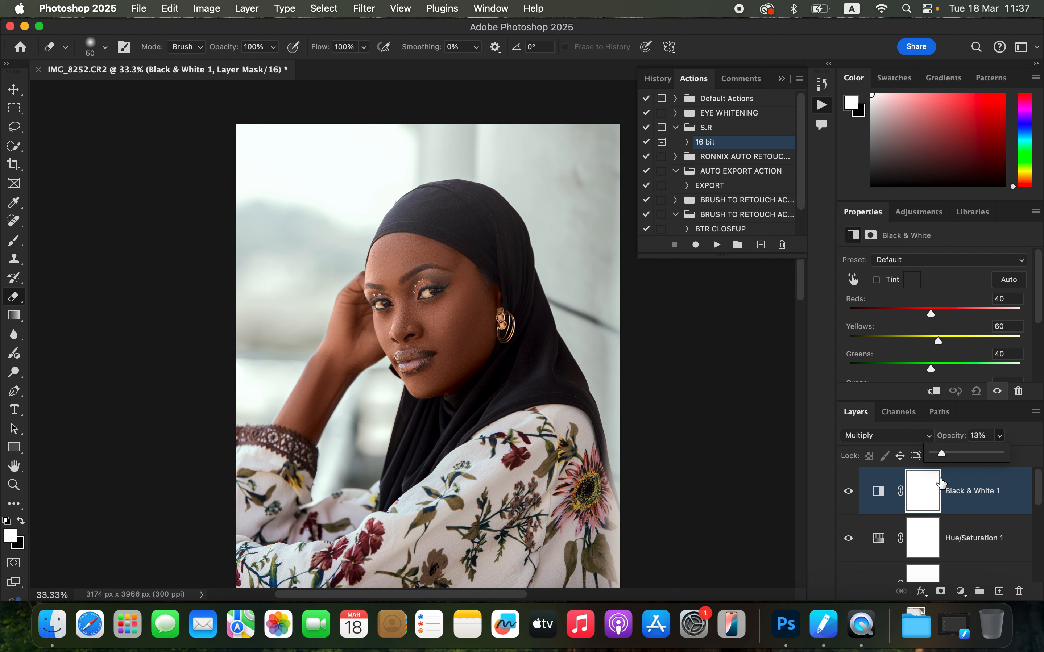
left_click(848, 497)
left_click(848, 498)
left_click(848, 500)
left_click(848, 501)
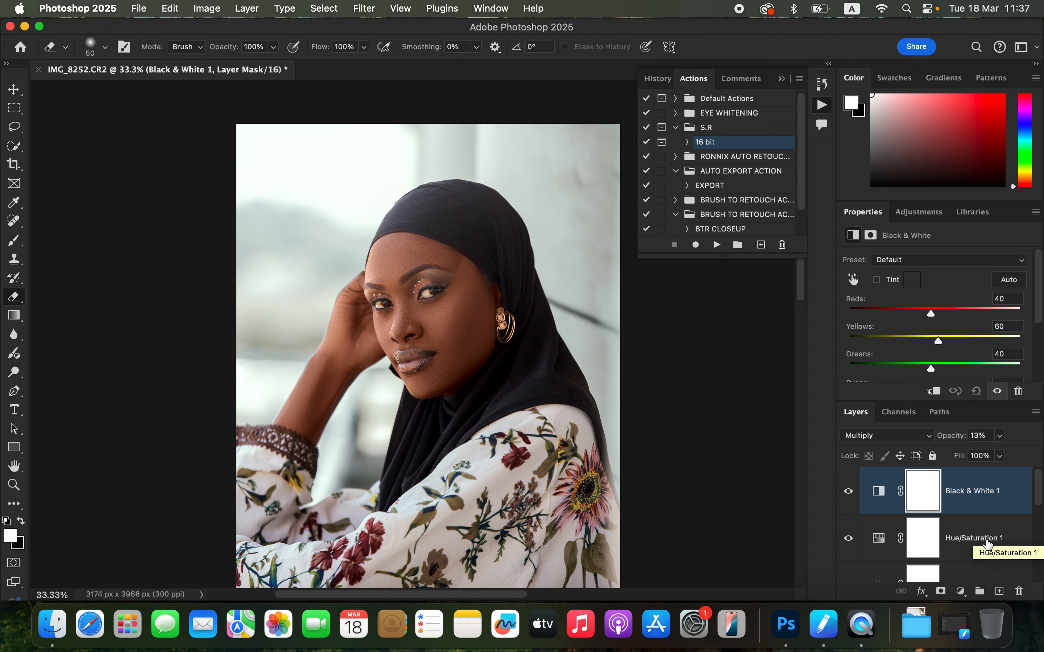
Step: Add a Selective Color adjustment layer and set Blacks to Cyan +10% and Yellow -4%
left_click(960, 592)
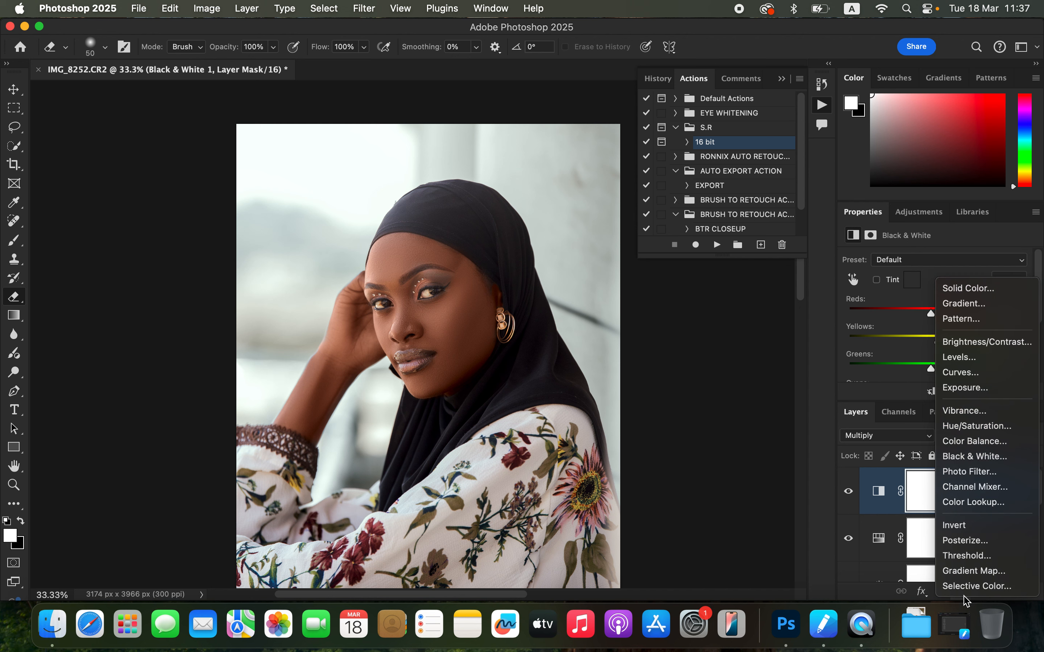
left_click(968, 586)
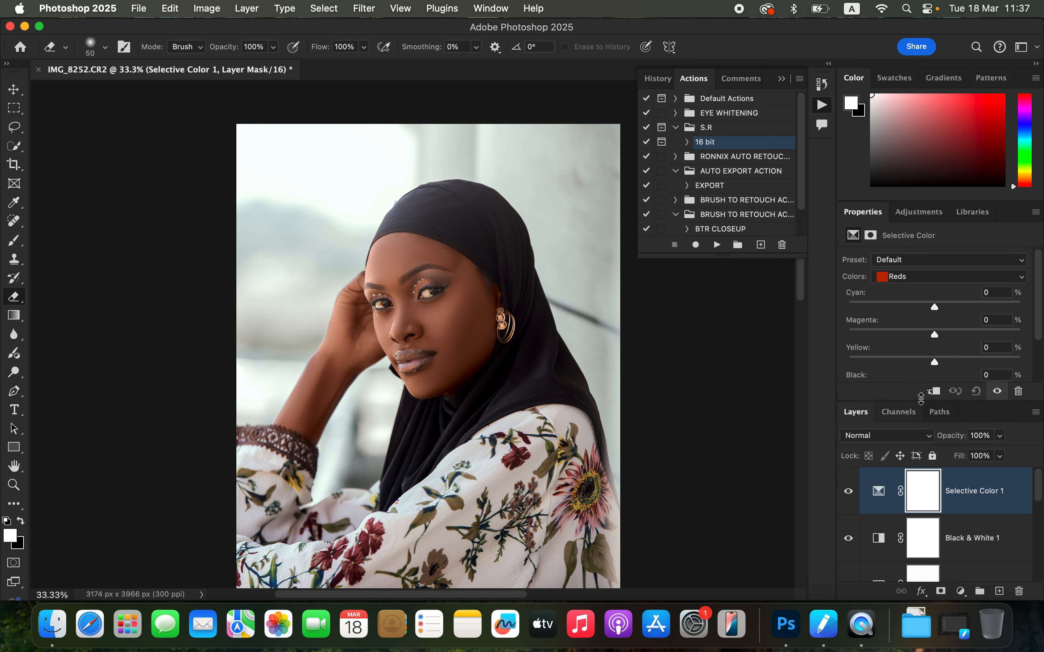
left_click(925, 277)
left_click(930, 363)
left_click_drag(935, 306, 944, 308)
left_click_drag(935, 366, 930, 362)
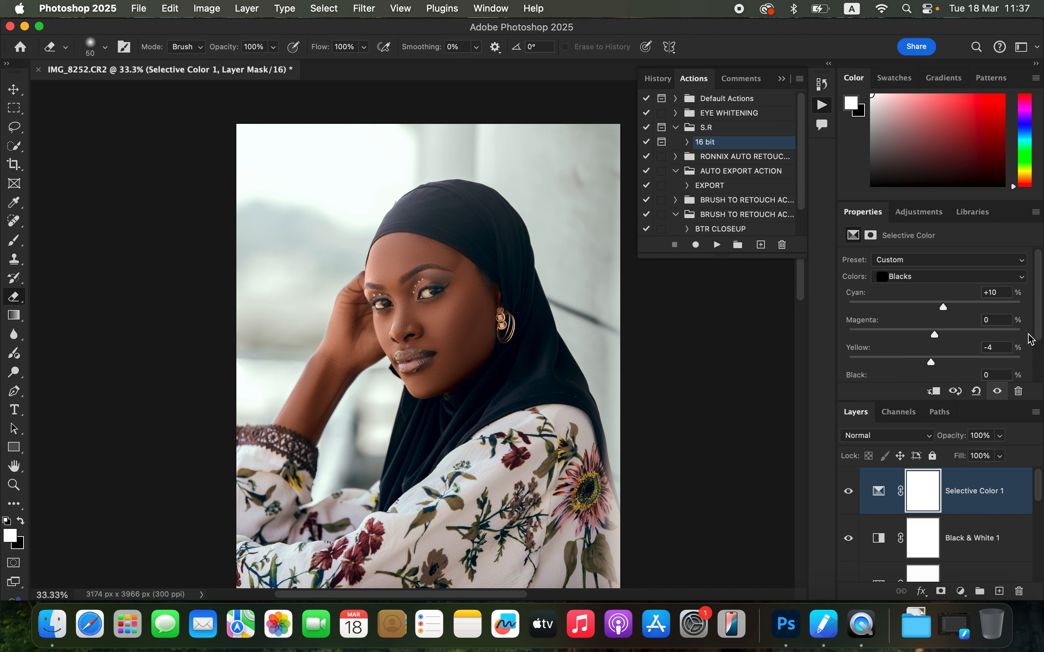
Step: Add a second Selective Color adjustment layer
left_click(961, 592)
mouse_move(964, 596)
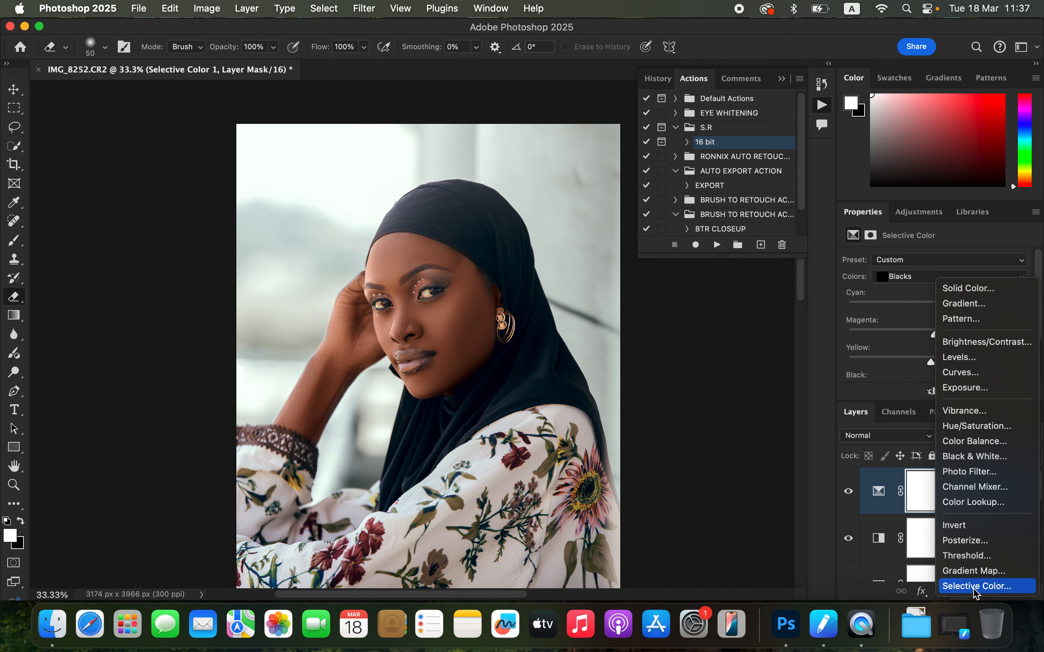
left_click(978, 587)
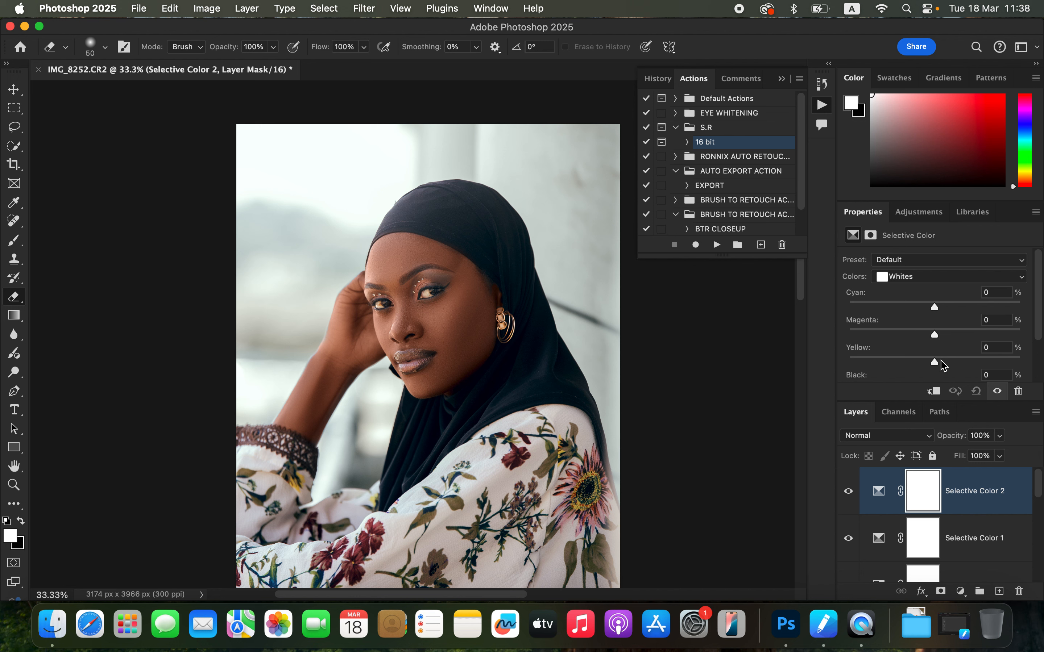
Step: Set the second Selective Color layer's Whites to Cyan +98% and Yellow -54%
left_click_drag(942, 364, 888, 359)
left_click_drag(934, 308, 1018, 307)
left_click_drag(889, 363, 889, 370)
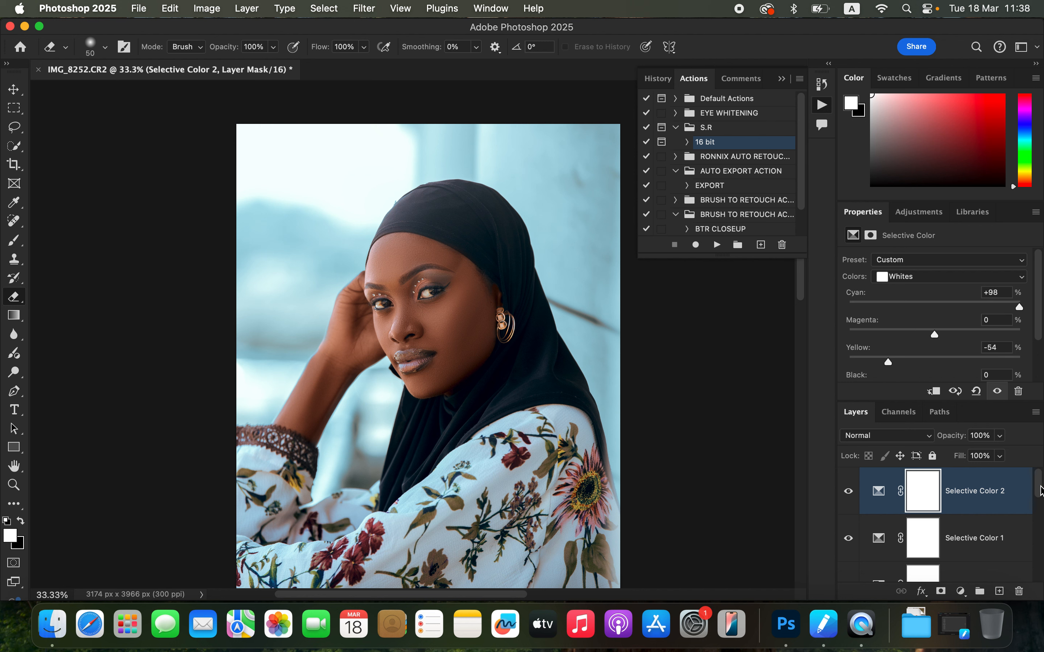
Step: Group the adjustment layers from Selective Color 2 down to Layer 3
left_click_drag(1040, 494, 1037, 550)
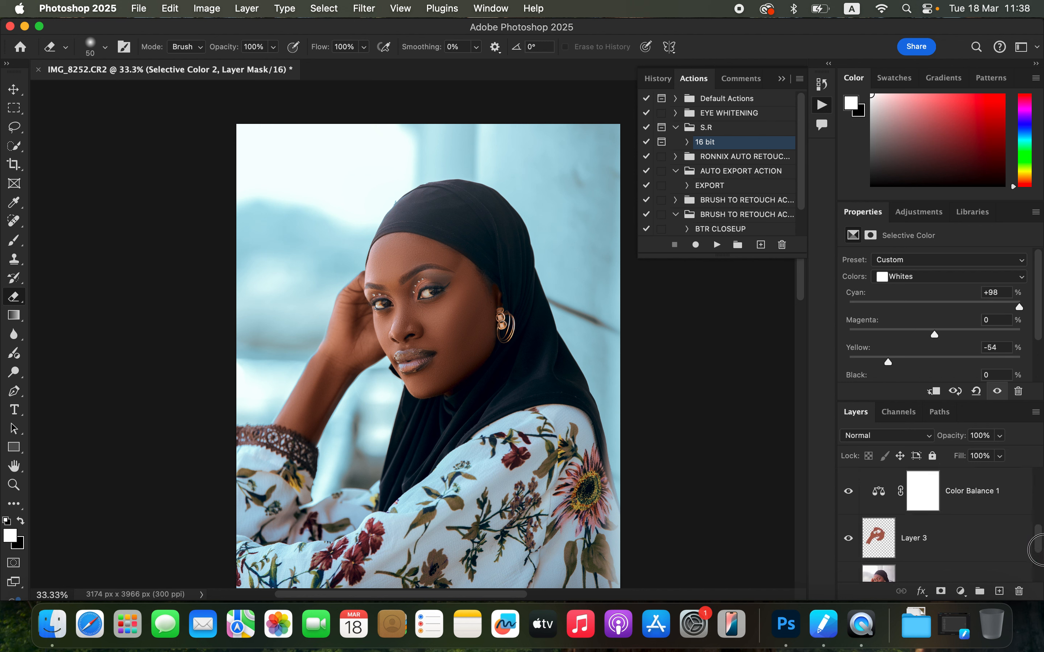
left_click(982, 550, "shift")
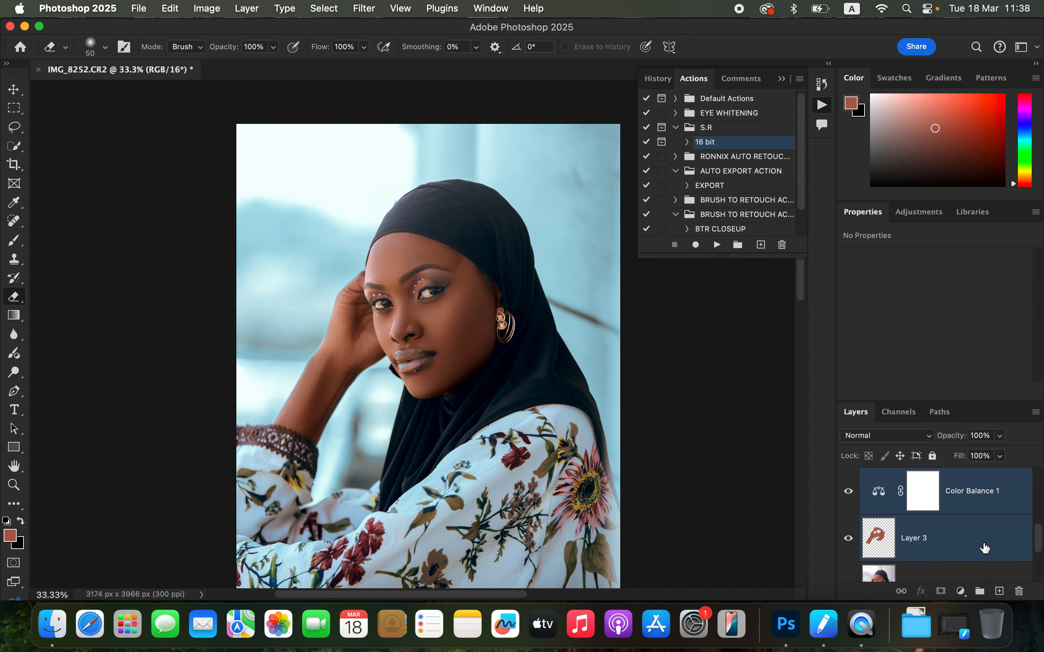
key("super+g")
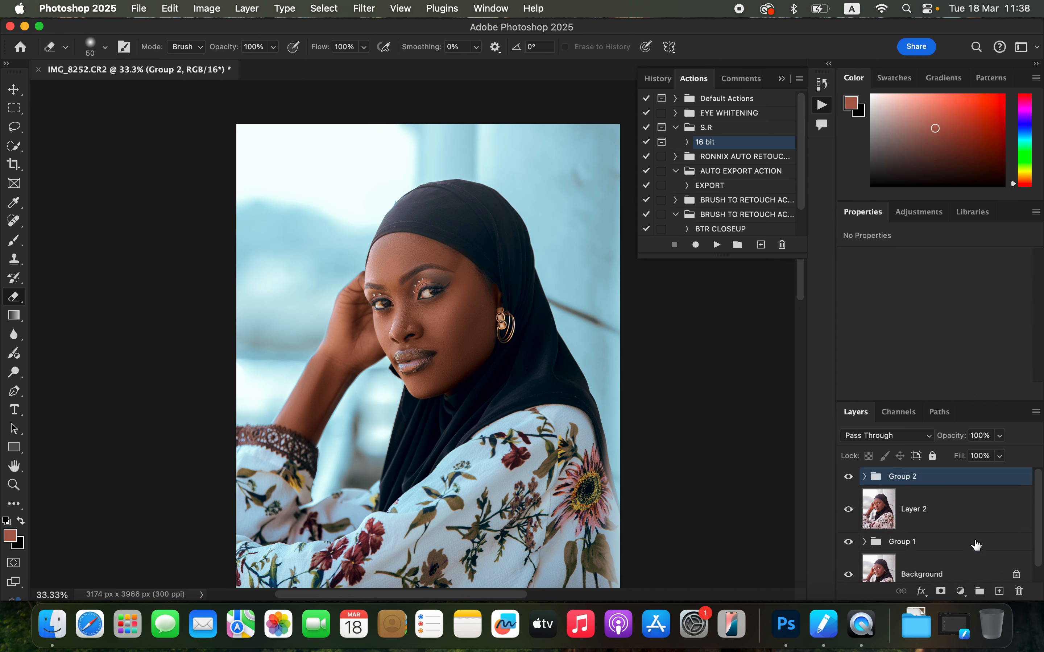
Step: Toggle the new group's visibility on and off to compare the grade before and after
left_click(847, 477)
left_click(848, 477)
left_click(848, 478)
left_click(847, 477)
left_click(848, 475)
Step: Add a Curves adjustment layer that brightens the midtones and invert its mask to black
left_click(960, 592)
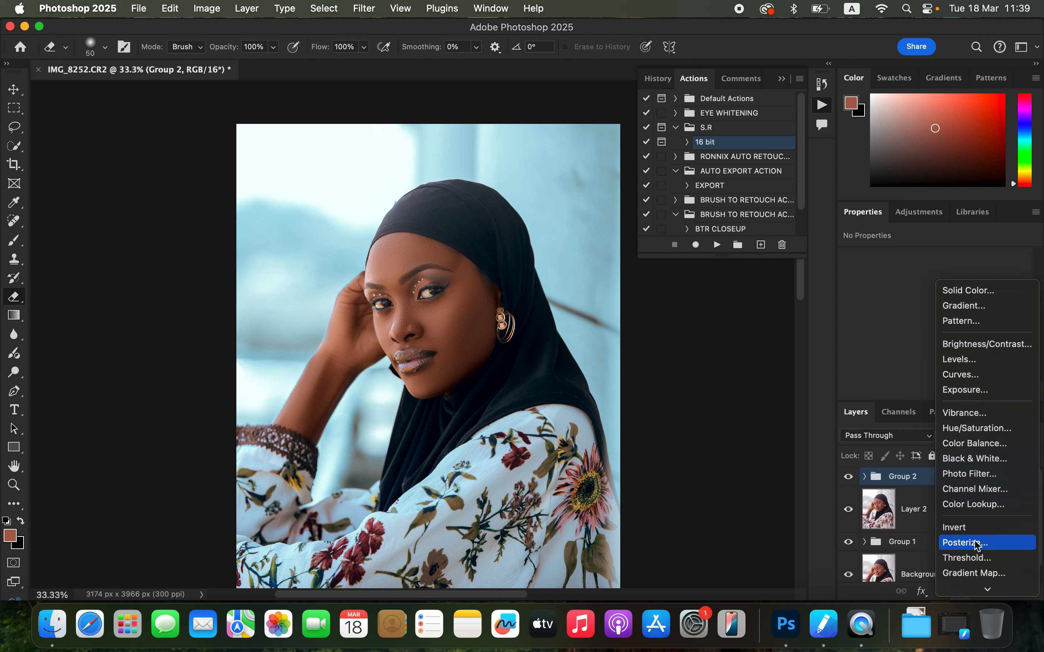
left_click(983, 375)
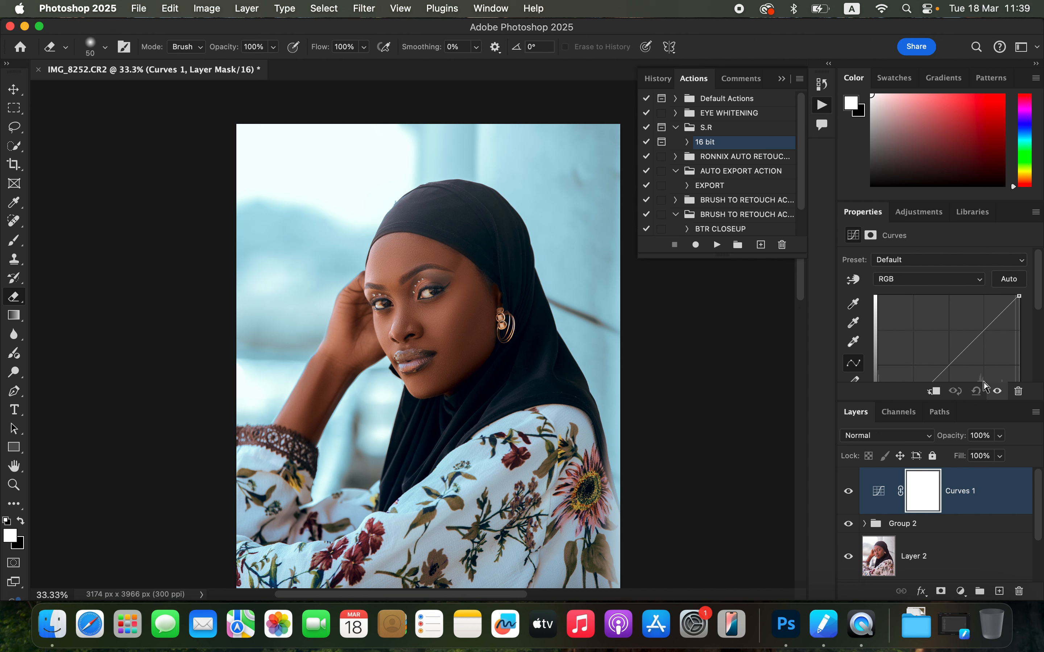
scroll(989, 327, "down", 3)
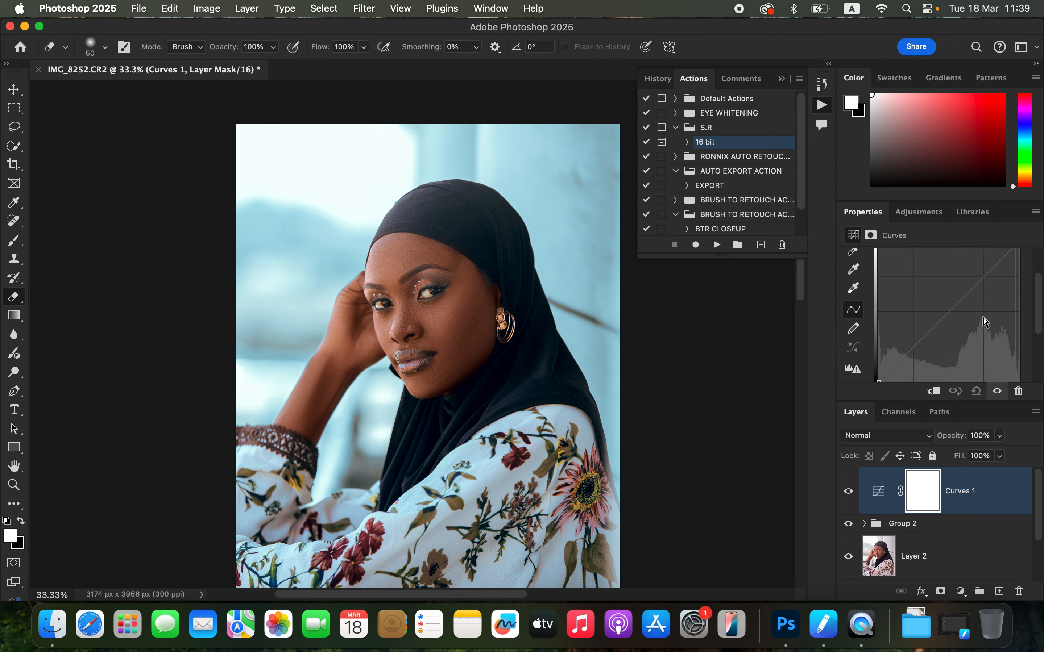
left_click_drag(951, 310, 941, 306)
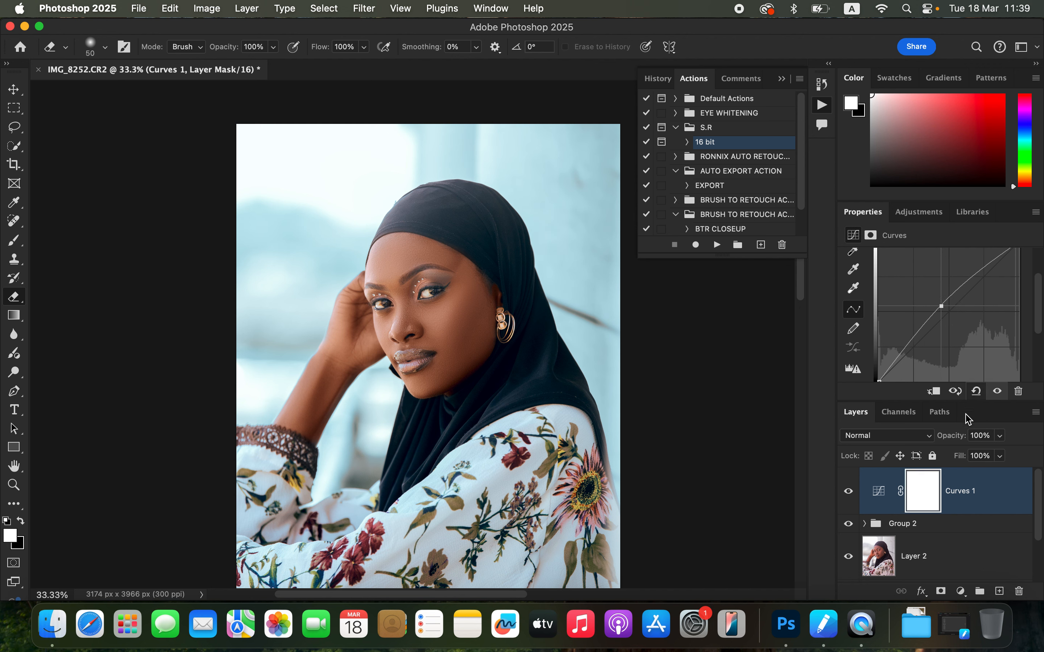
key("super+i")
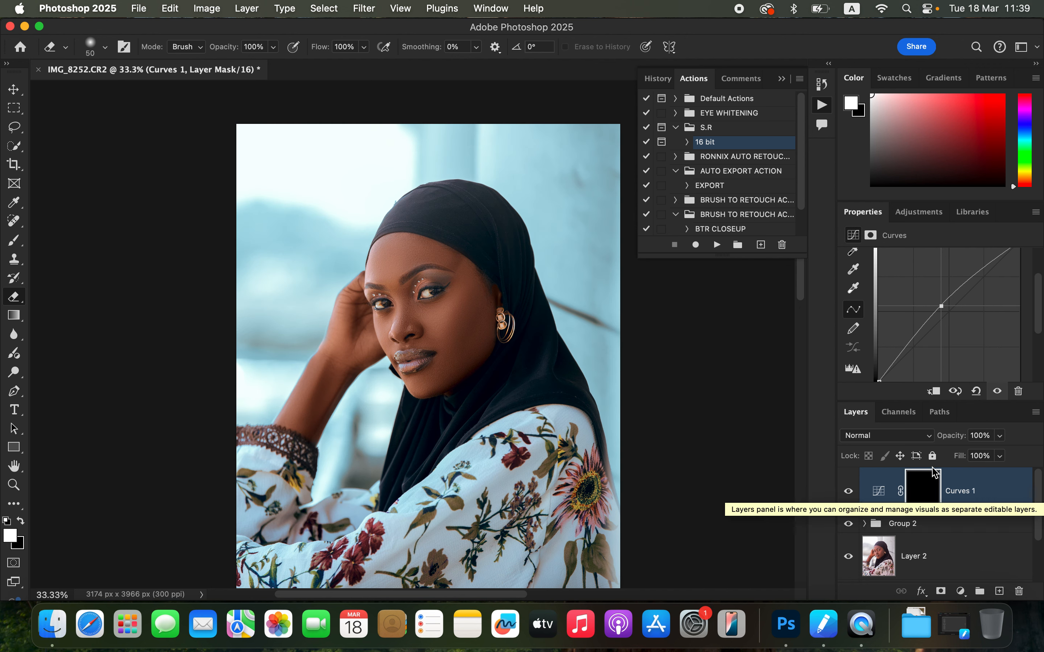
Step: Rename the brightening Curves layer dodge
double_click(959, 493)
type("dodge")
key("Return")
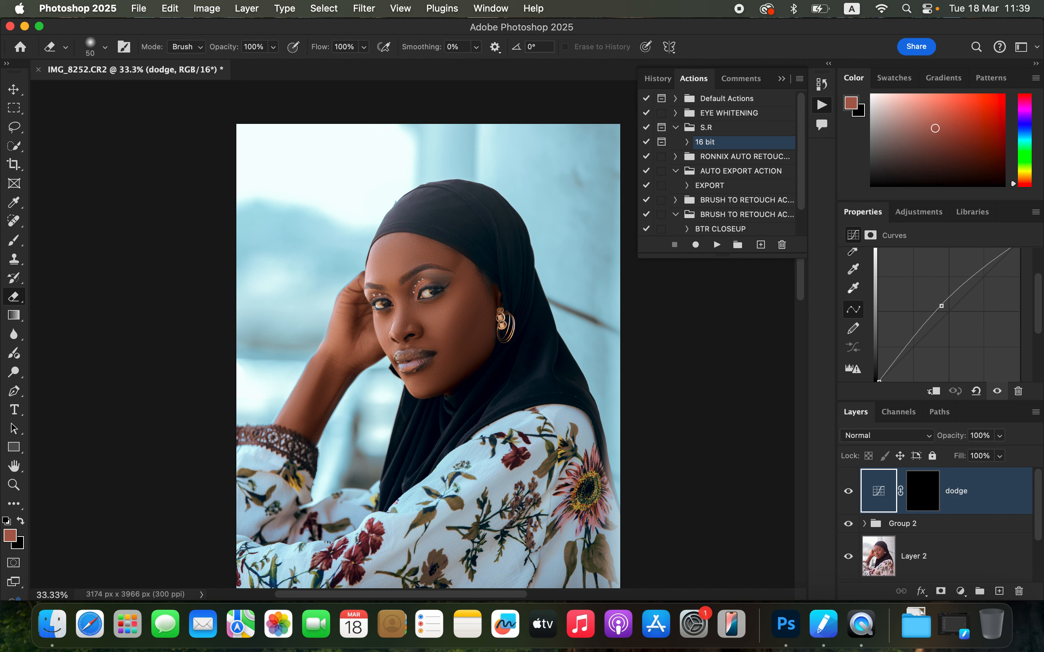
Step: Add another Curves adjustment layer that darkens the midtones and invert its mask to black
left_click(960, 591)
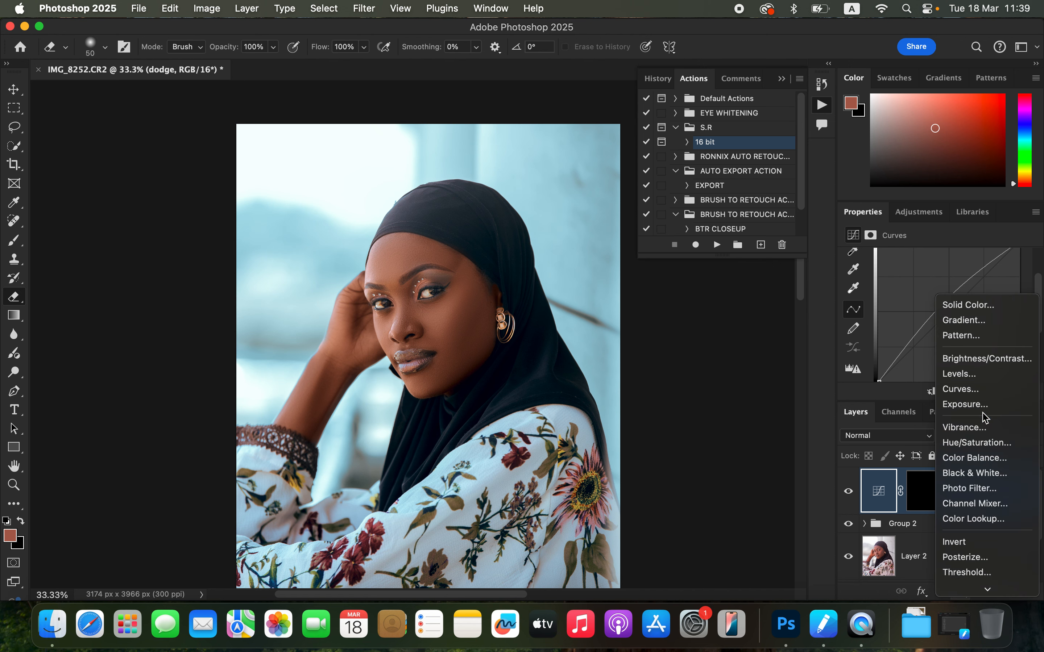
left_click(981, 389)
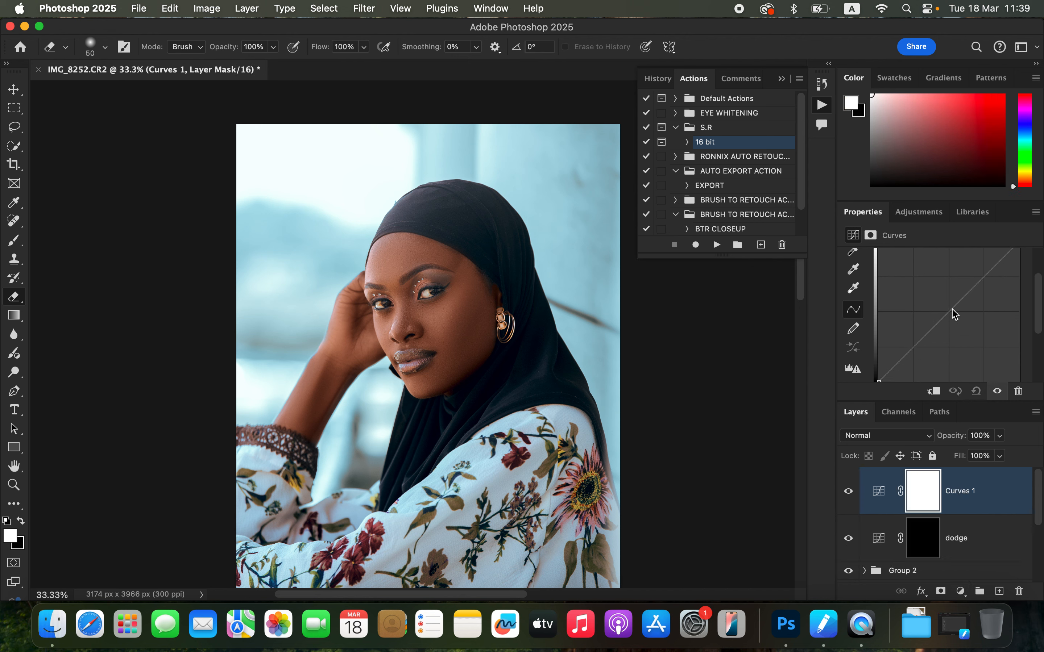
left_click_drag(950, 307, 956, 319)
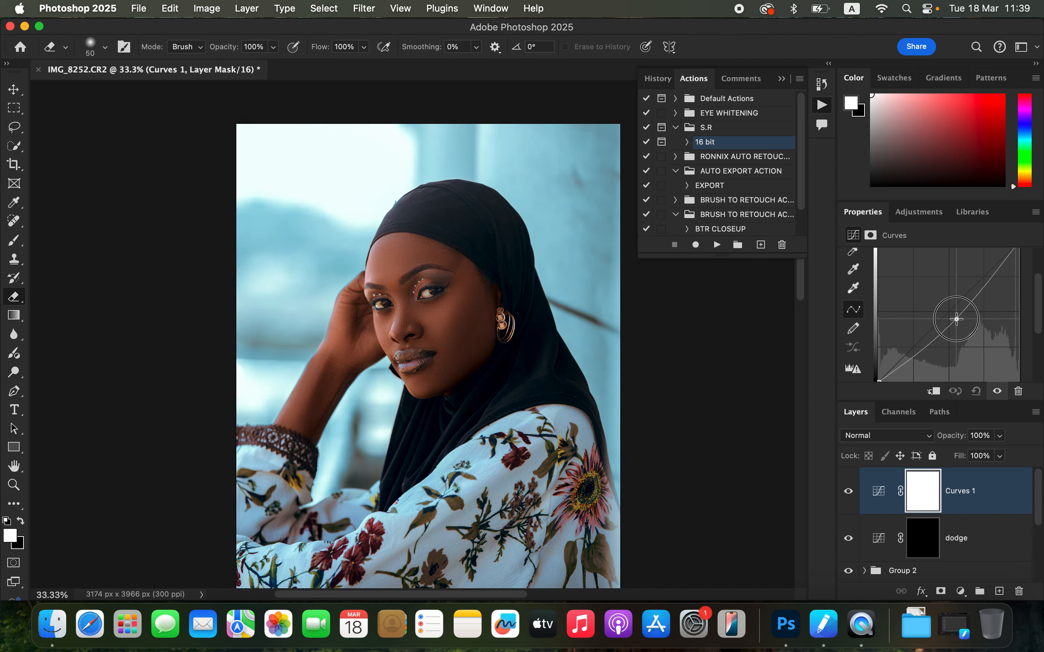
key("super+i")
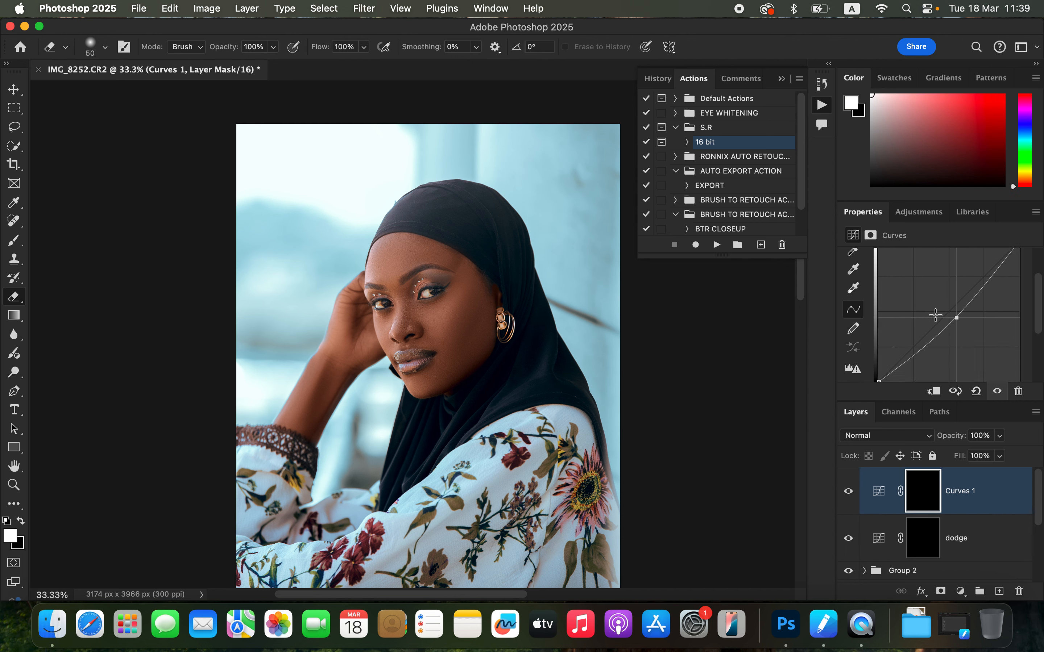
Step: Rename the darkening Curves layer burn
double_click(959, 491)
type("burn")
key("Return")
Step: Select the dodge mask and set up a soft Brush at 10% opacity with white as foreground colour
left_click(923, 538)
key("b")
left_click(339, 47)
left_click_drag(295, 66, 280, 67)
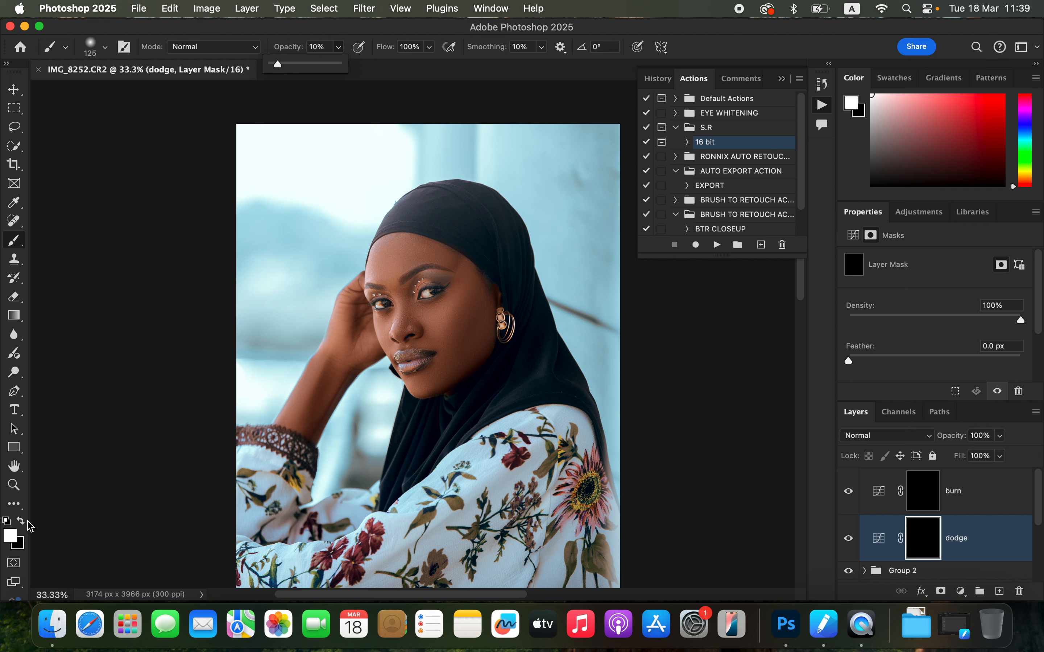
left_click(7, 522)
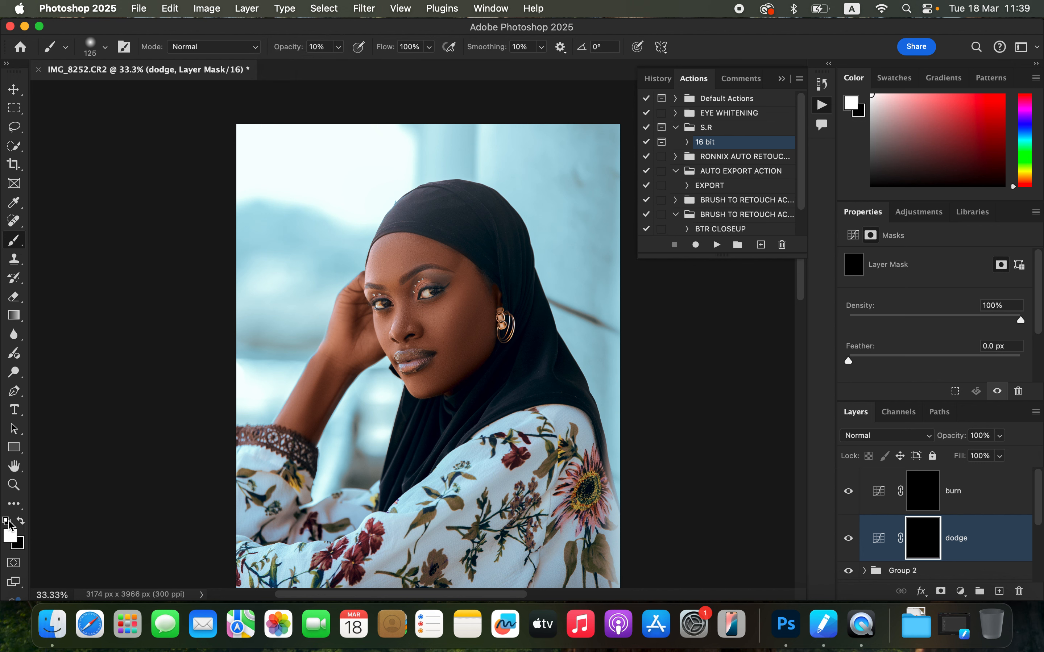
left_click(20, 521)
left_click(21, 521)
left_click(105, 48)
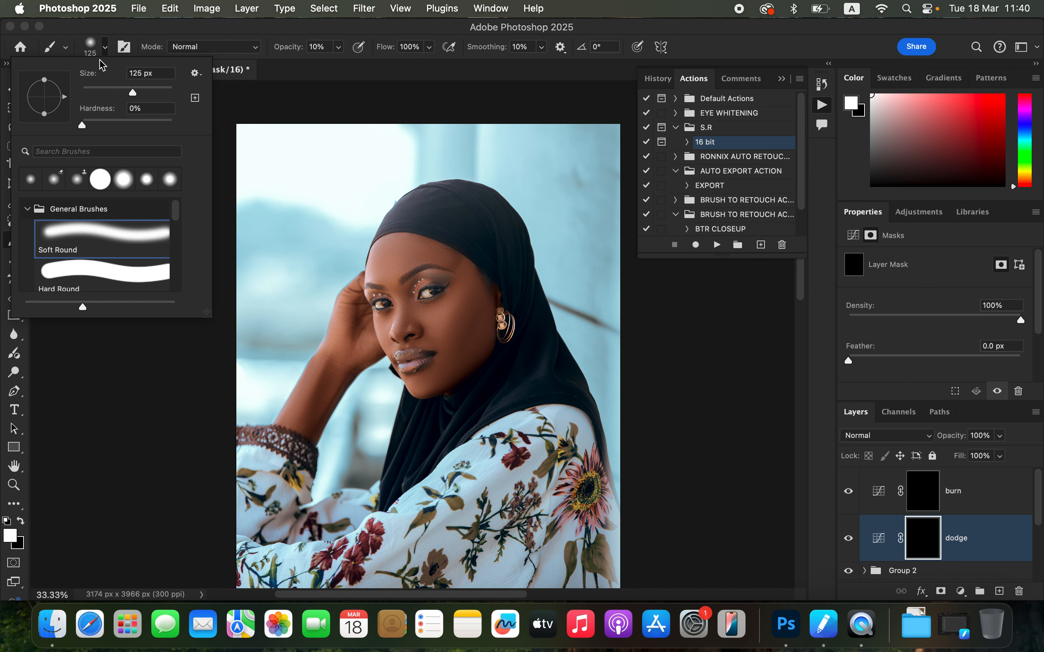
left_click(106, 50)
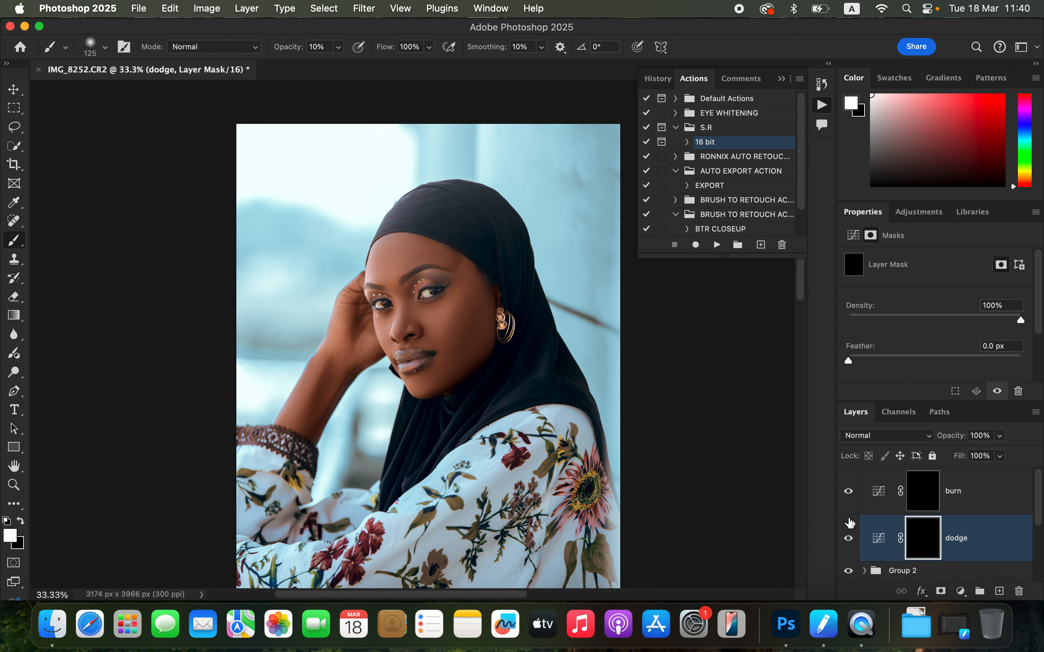
Step: Paint white on the dodge mask over the forehead, under-eye area and chin
key("super+plus")
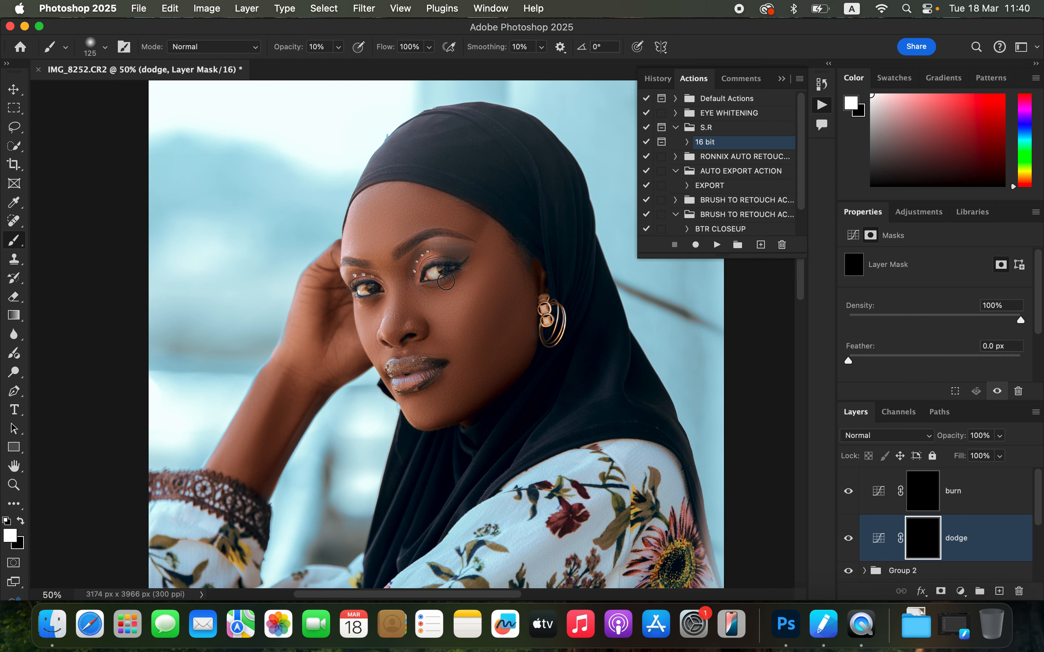
key("bracketright")
key("bracketright")
key("bracketright")
left_click_drag(450, 307, 463, 308)
left_click_drag(399, 208, 420, 213)
key("bracketleft")
key("bracketleft")
key("bracketleft")
key("bracketleft")
key("bracketleft")
key("bracketleft")
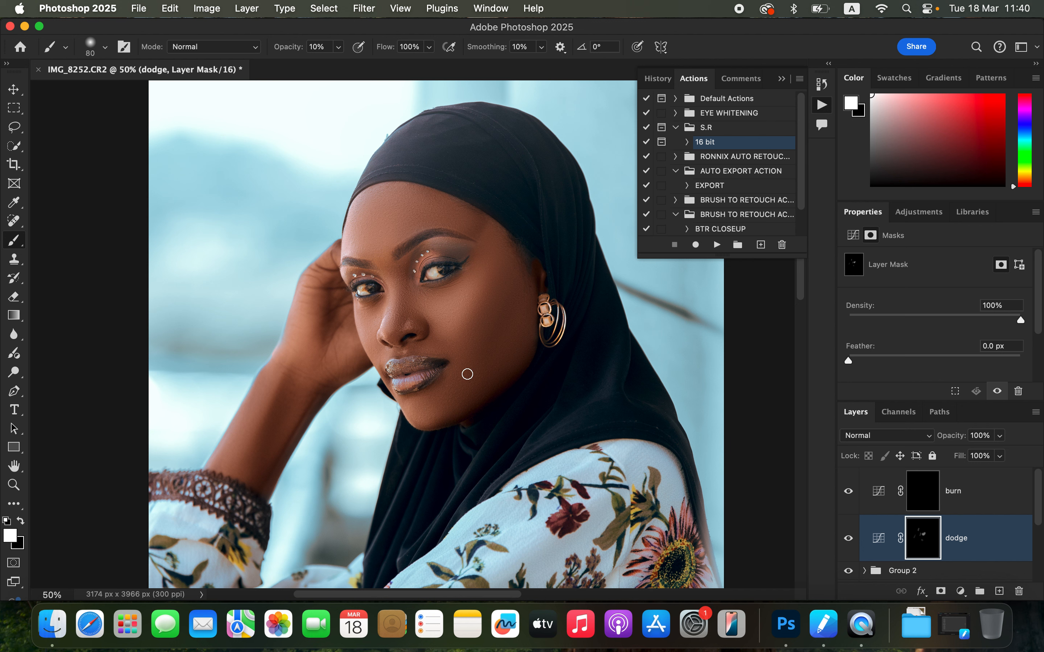
left_click_drag(399, 382, 427, 380)
Step: Paint white on the burn mask along the cheek and the side of the nose
left_click(924, 498)
key("super+minus")
key("bracketright")
key("bracketright")
key("bracketright")
key("bracketright")
key("bracketright")
key("bracketright")
key("bracketright")
key("bracketright")
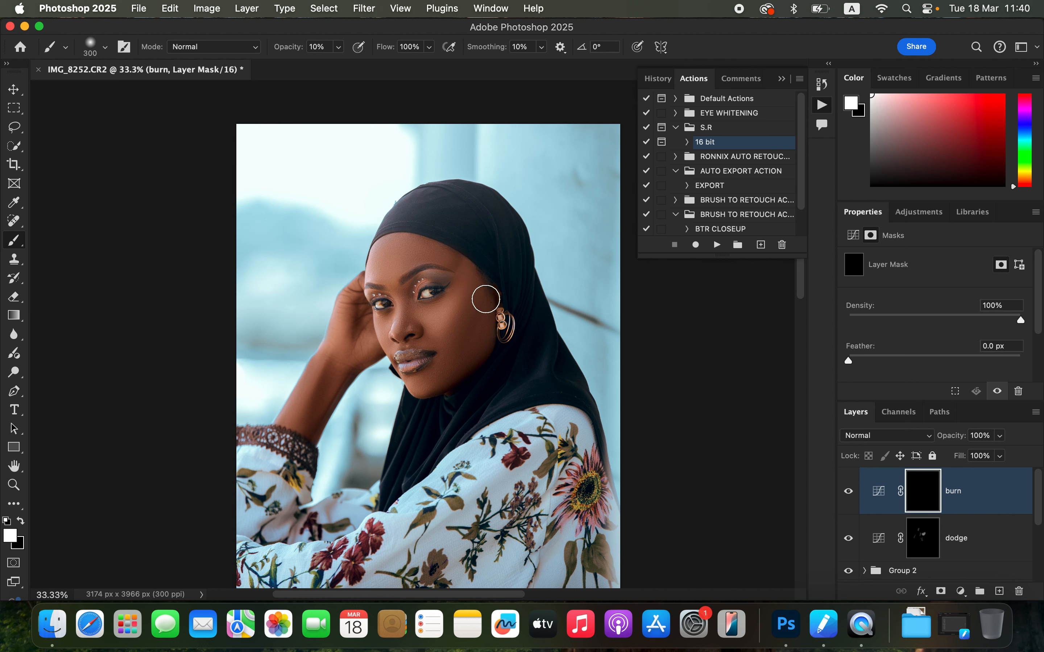
left_click(477, 316)
key("bracketleft")
key("bracketleft")
key("bracketleft")
key("bracketleft")
key("bracketleft")
key("bracketleft")
mouse_move(411, 290)
left_mouse_down()
mouse_move(406, 329)
mouse_move(406, 314)
left_mouse_up()
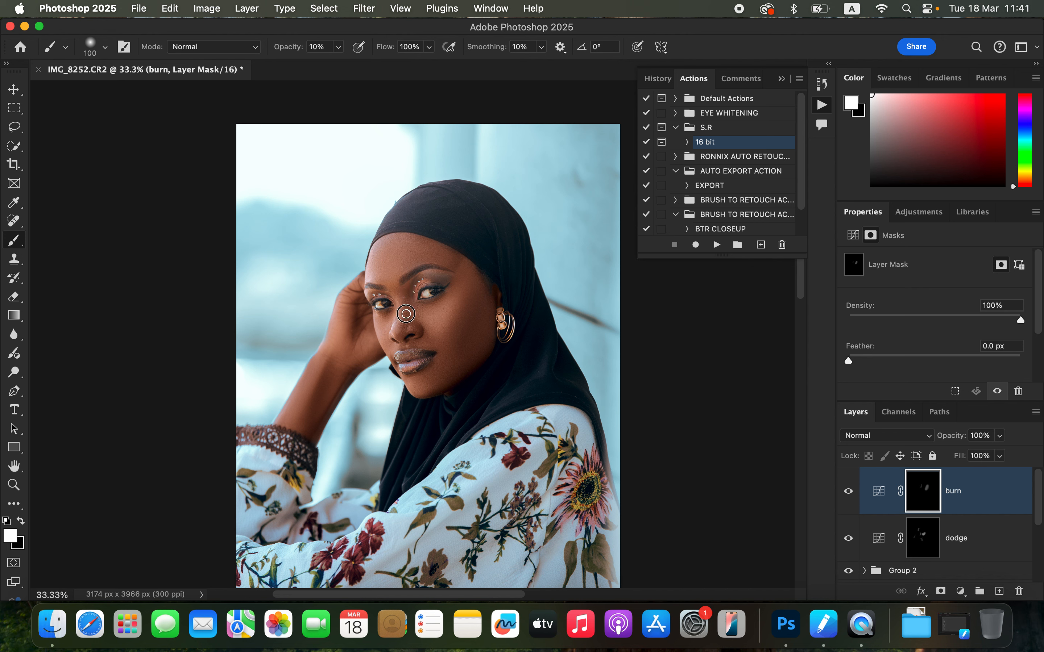
Step: Paint another stroke on the dodge mask near the eye and feather the mask 3.6 px
left_click(918, 542)
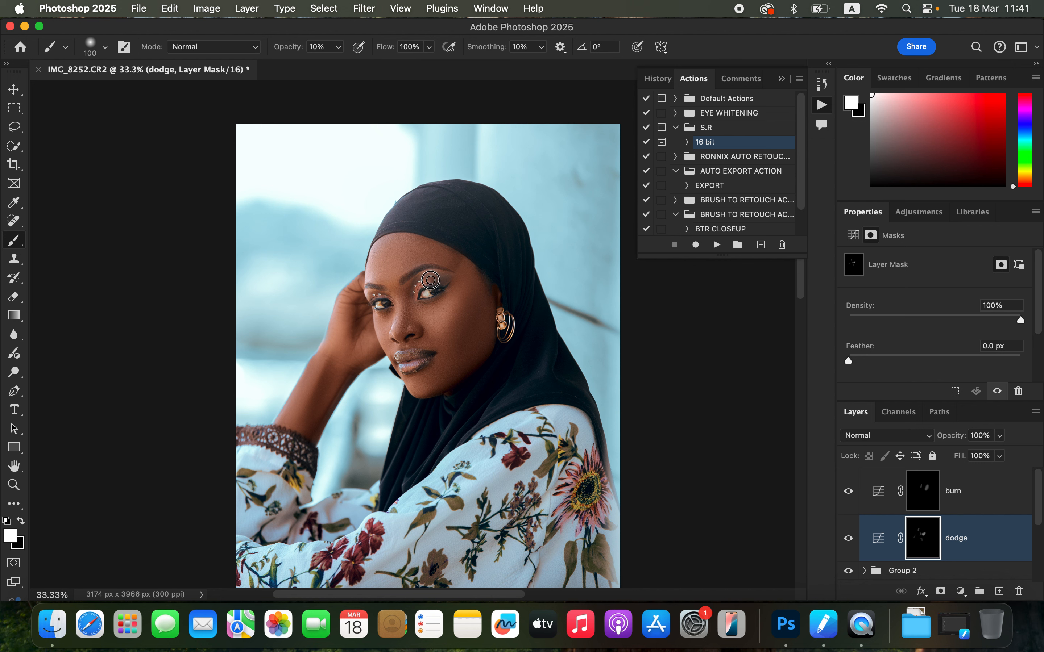
mouse_move(432, 282)
left_mouse_down()
mouse_move(376, 295)
mouse_move(431, 279)
mouse_move(423, 285)
left_mouse_up()
left_click_drag(869, 360, 882, 357)
Step: Set the dodge layer's opacity to 80%
left_click(926, 503)
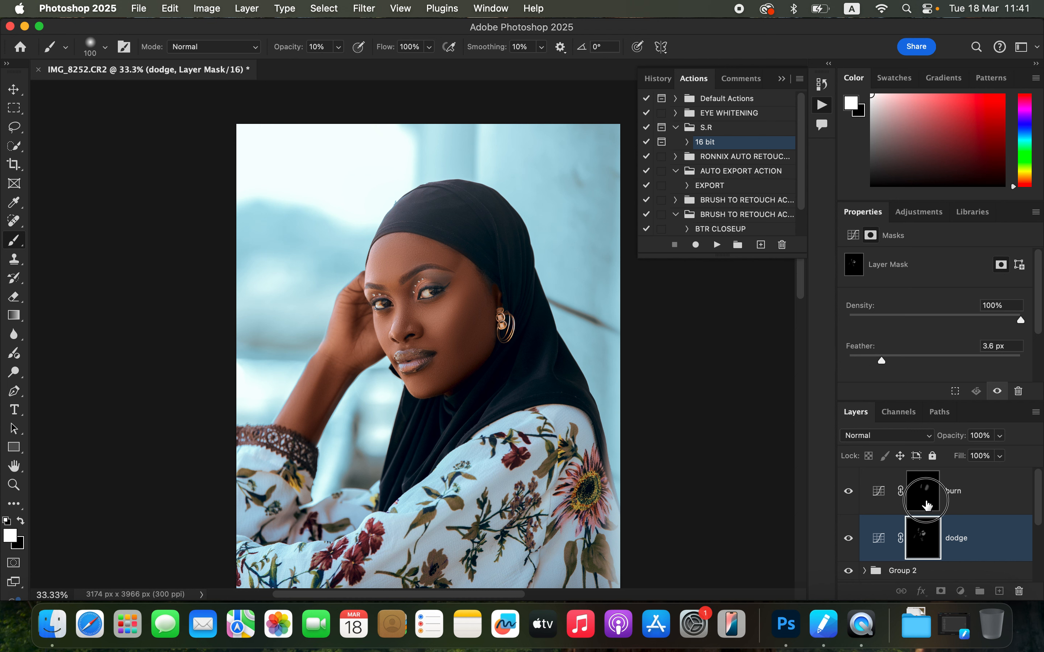
left_click(970, 539)
left_click(999, 435)
left_click_drag(1002, 454, 987, 454)
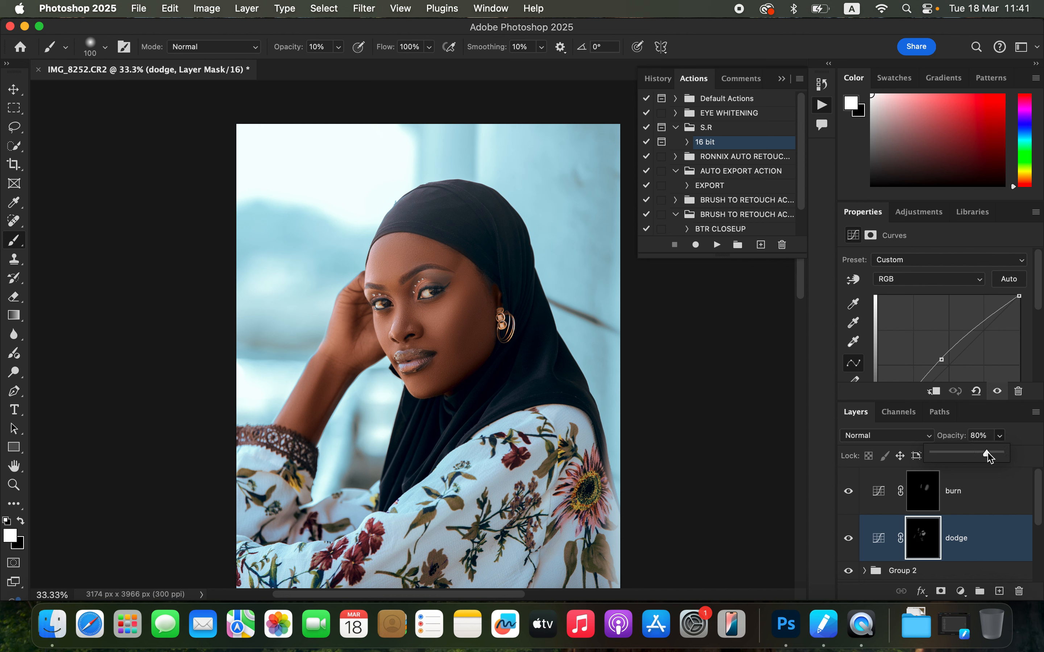
Step: Group the dodge and burn layers and name the group dnb
left_click(985, 505, "shift")
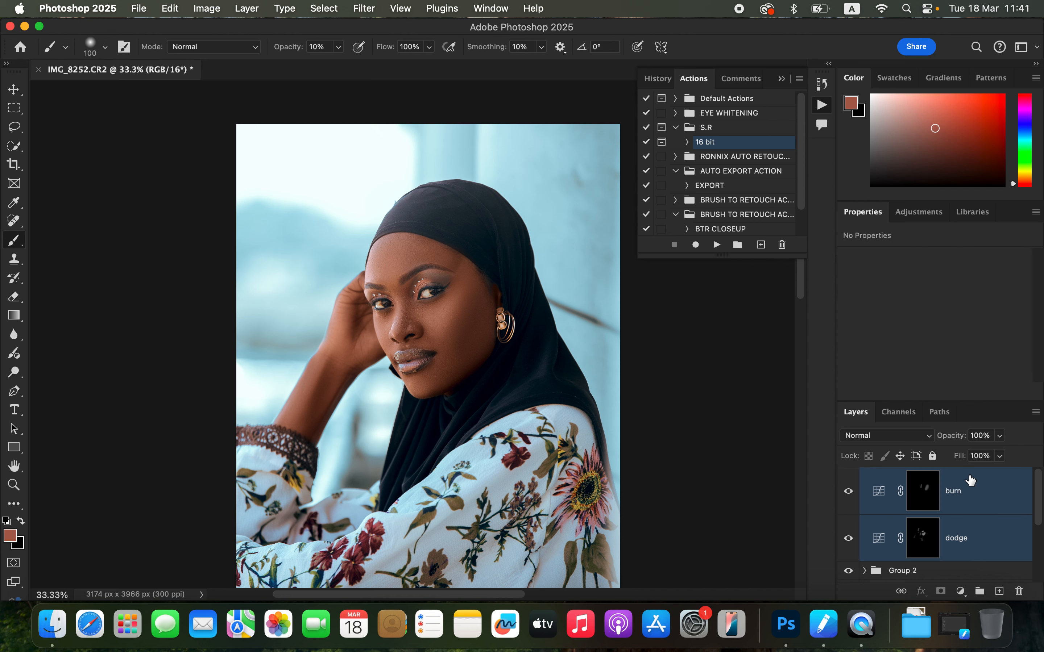
key("cmd+g")
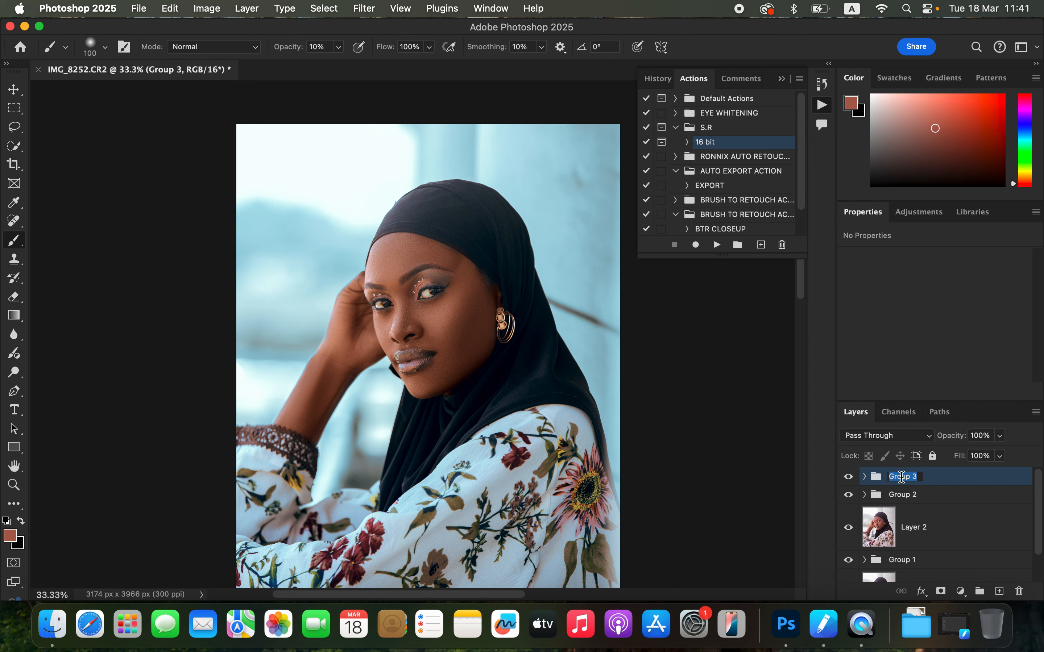
double_click(902, 476)
type("dn")
key("Return")
Step: Rename the colour adjustment group color grade
left_click(910, 498)
double_click(909, 498)
type("color grade")
key("Return")
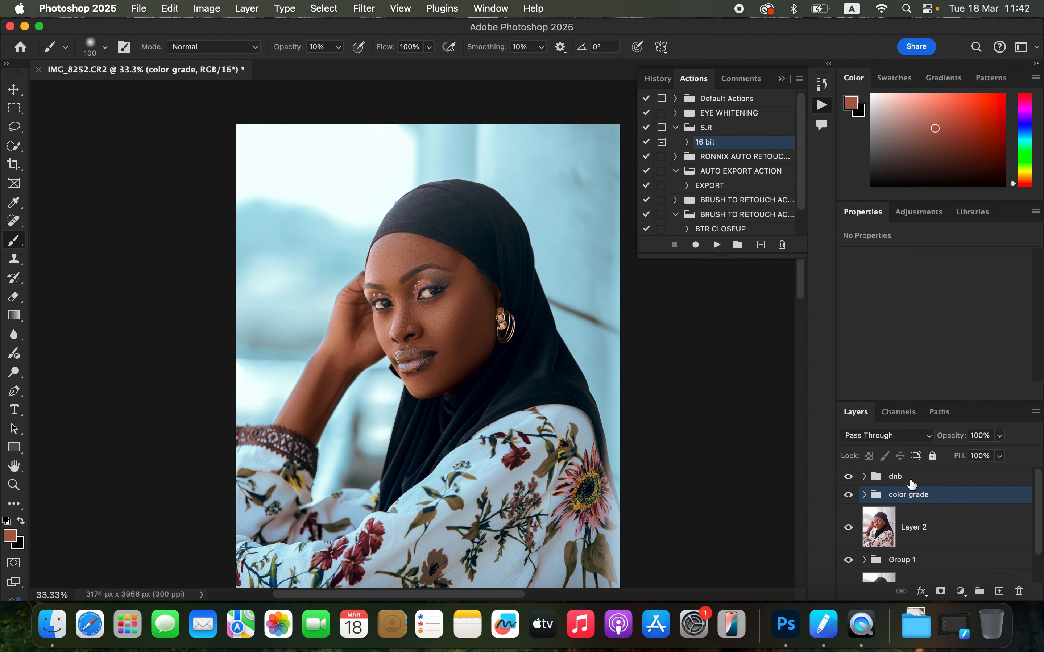
Step: Toggle the dnb group's visibility to compare the dodge and burn effect
left_click(880, 478)
left_click(846, 478)
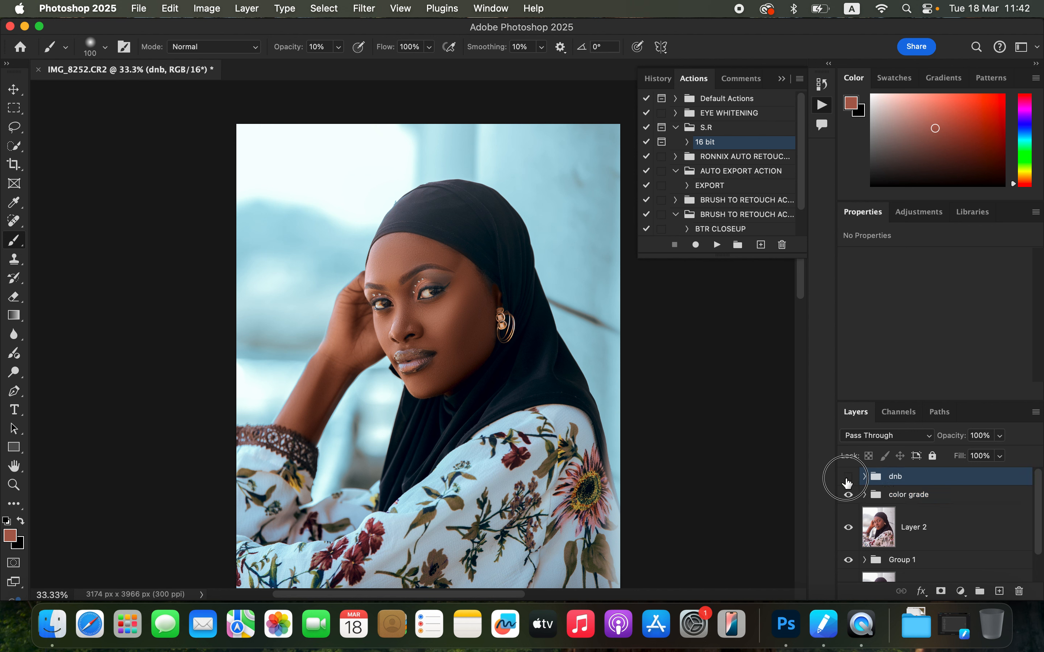
left_click(847, 477)
Step: Add a new Curves adjustment layer above the groups and brighten it
left_click(960, 590)
left_click(983, 373)
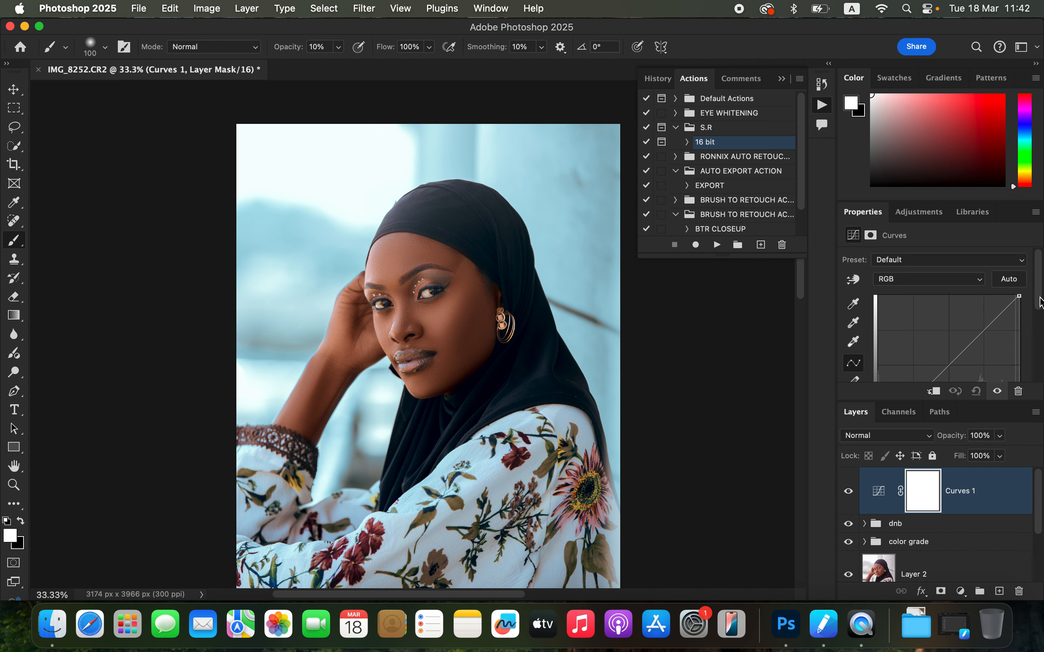
scroll(1037, 302, "down", 5)
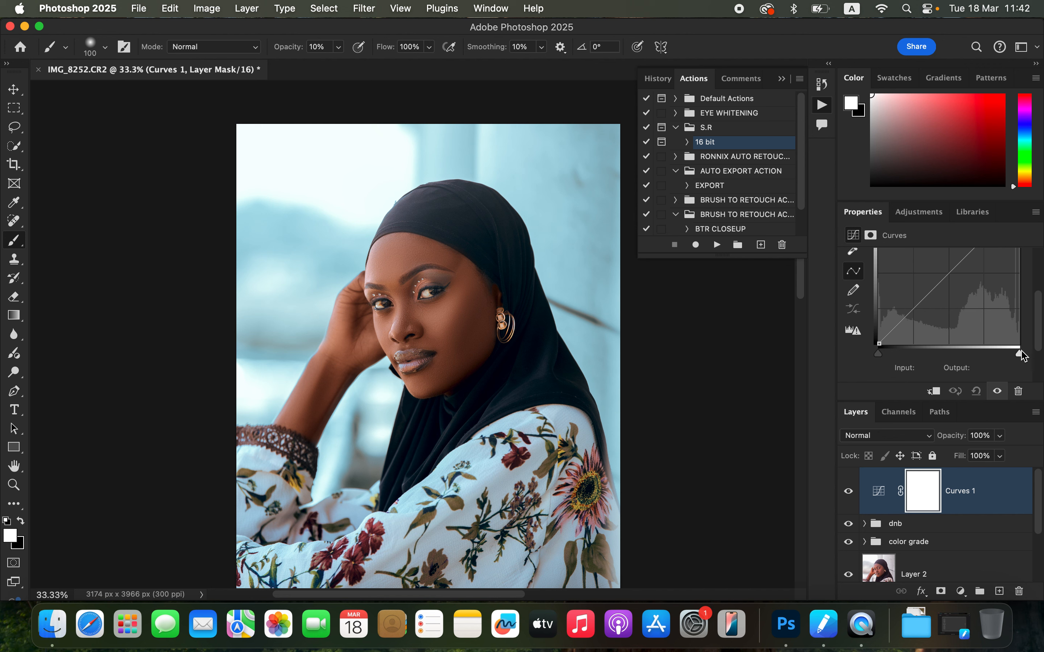
left_click_drag(1037, 333, 986, 367)
Step: Limit the new Curves layer with Blend If by moving the underlying layer's shadow slider toward the highlights
double_click(1002, 494)
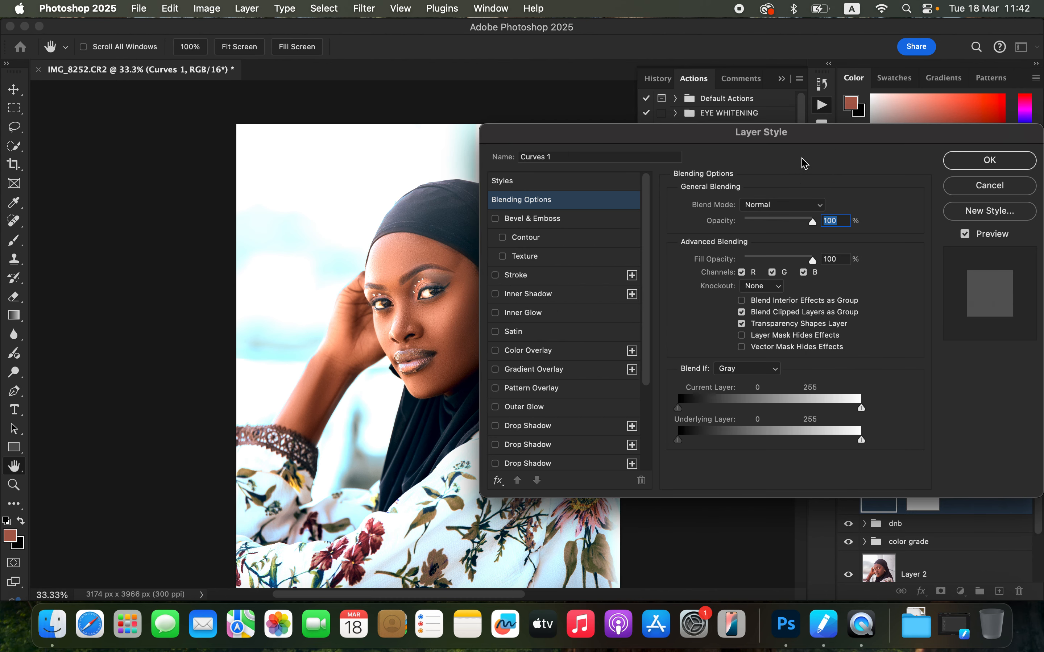
left_click_drag(815, 139, 867, 117)
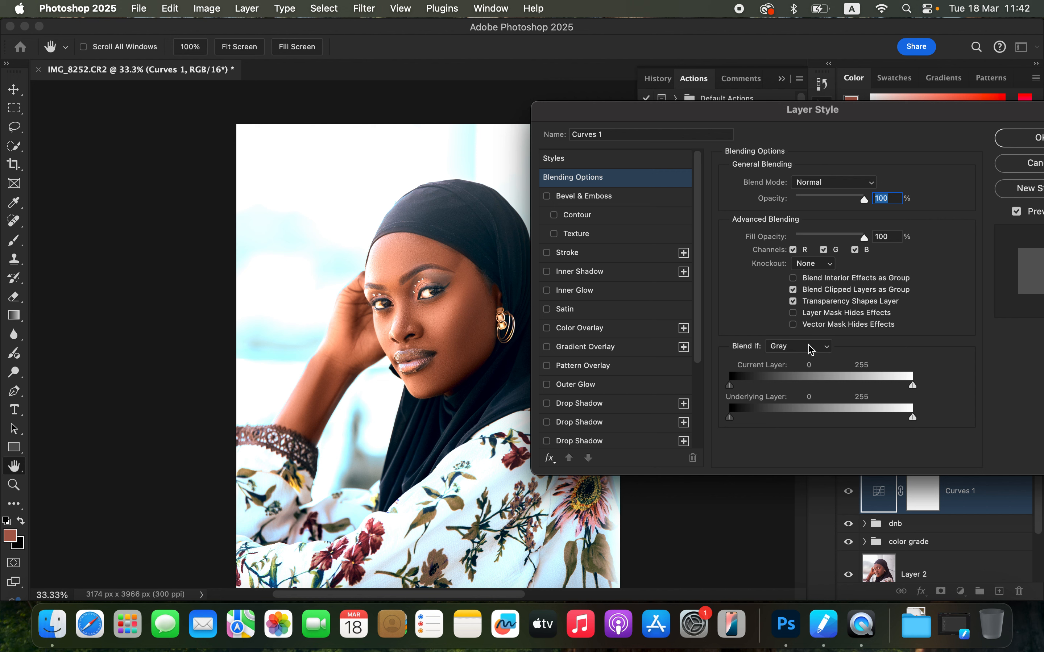
left_click(735, 421)
left_click_drag(736, 422, 823, 417)
left_click(1022, 138)
Step: Invert the new Curves mask to black and set the Brush opacity to 100%
left_click(911, 482)
key("super+i")
key("b")
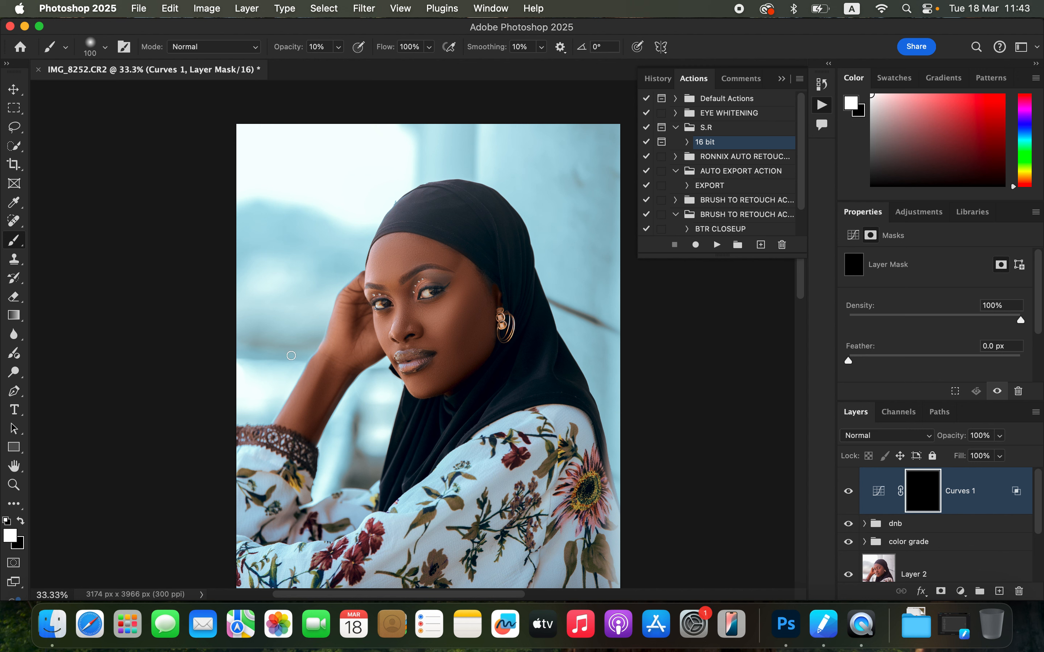
left_click(339, 47)
left_click_drag(338, 64, 409, 66)
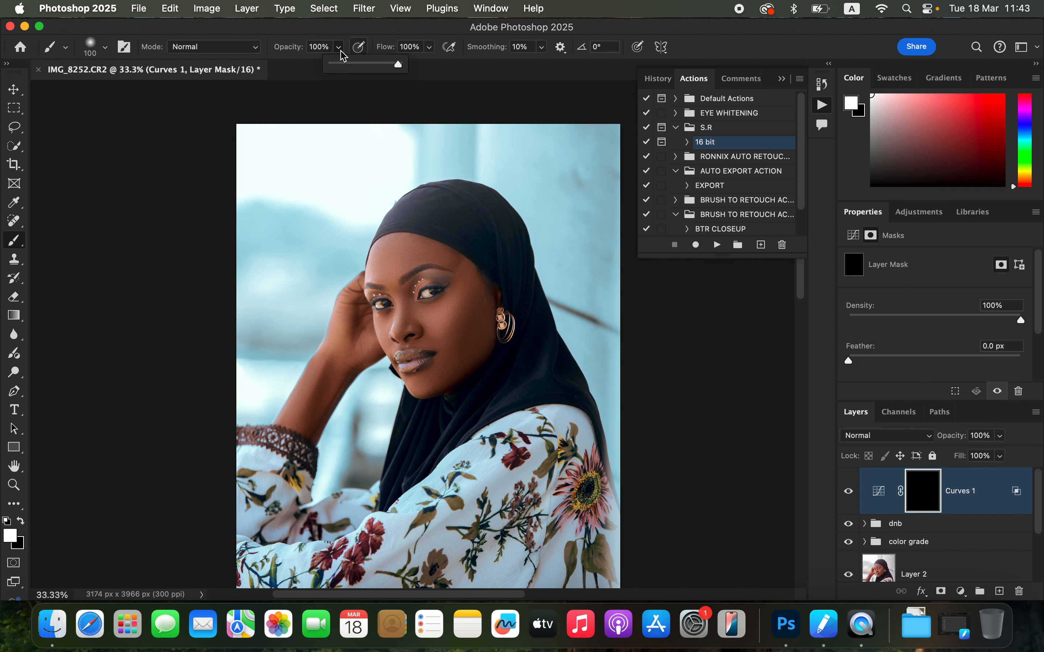
Step: Paint white on the mask over the eye area and undo the last stroke
key("bracketright")
left_click_drag(416, 294, 436, 292)
mouse_move(372, 305)
left_mouse_down()
mouse_move(387, 303)
mouse_move(345, 303)
mouse_move(336, 345)
mouse_move(370, 337)
left_mouse_up()
key("super+z")
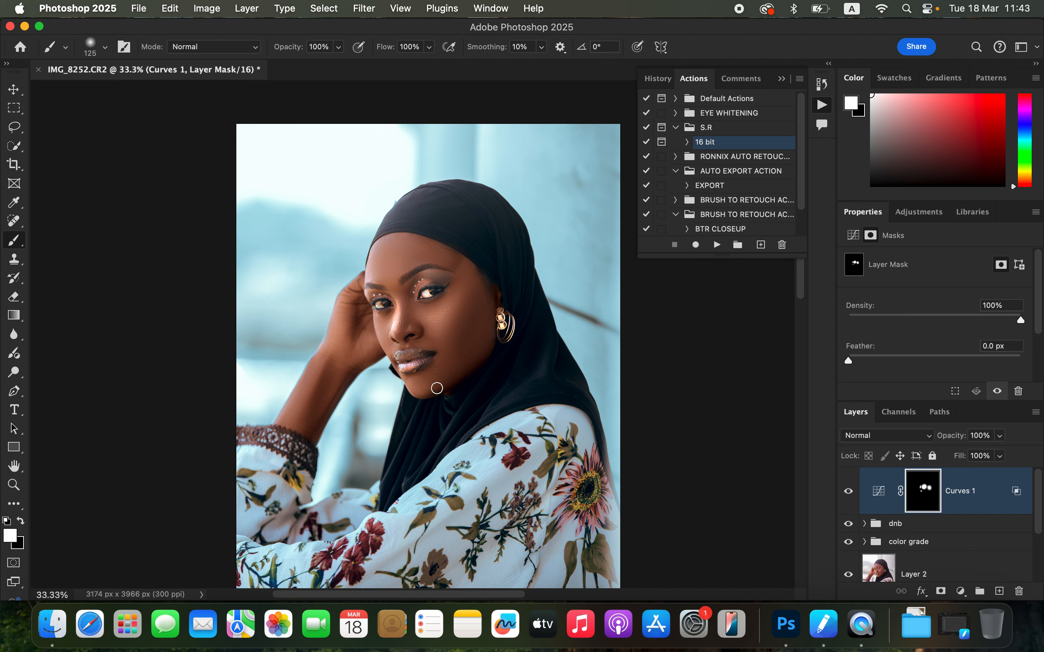
Step: Lower the eye-brightening Curves layer's opacity to 74% and toggle its visibility to compare the effect
left_click(848, 491)
left_click(848, 491)
left_click(999, 436)
left_click_drag(996, 452, 985, 460)
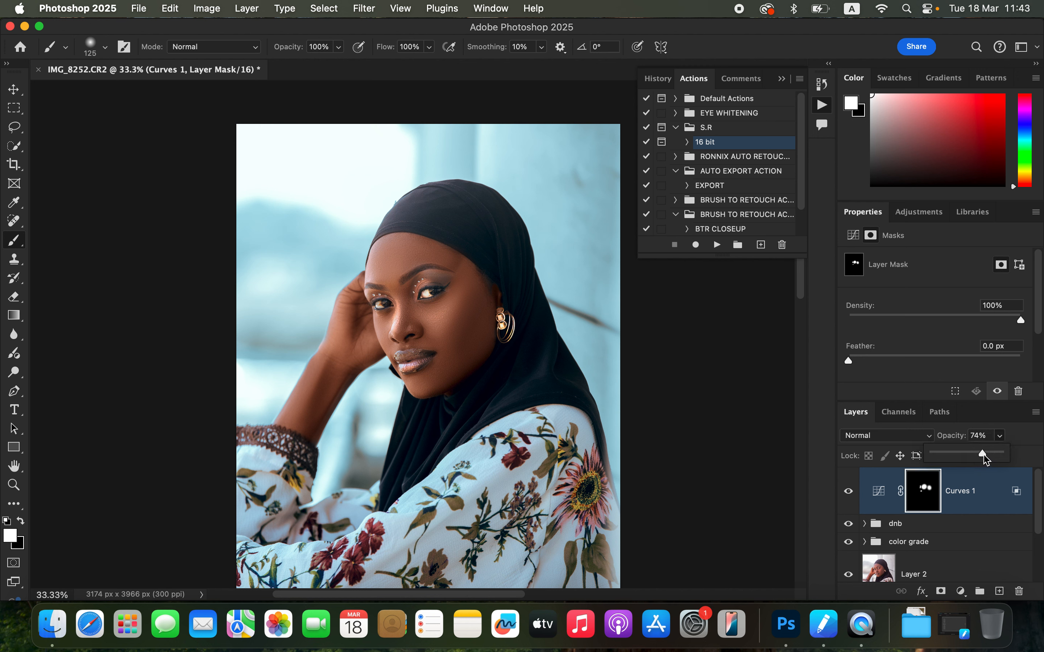
left_click(849, 492)
left_click(848, 493)
left_click(848, 492)
left_click(848, 493)
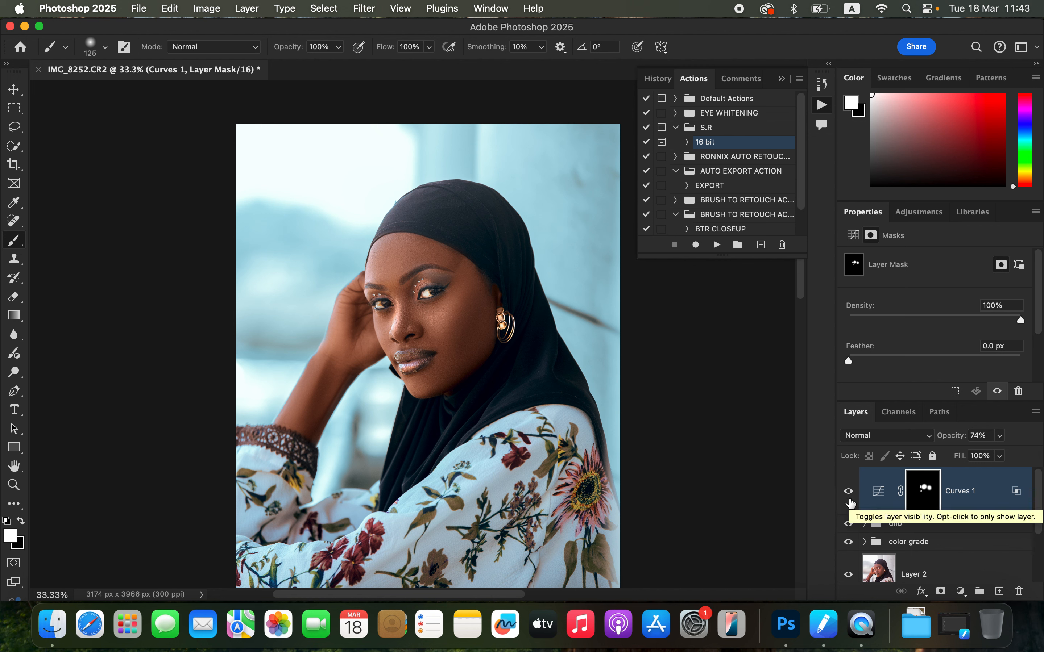
Step: Add a Hue/Saturation adjustment layer with Saturation at -79 and invert its mask to black
left_click(960, 591)
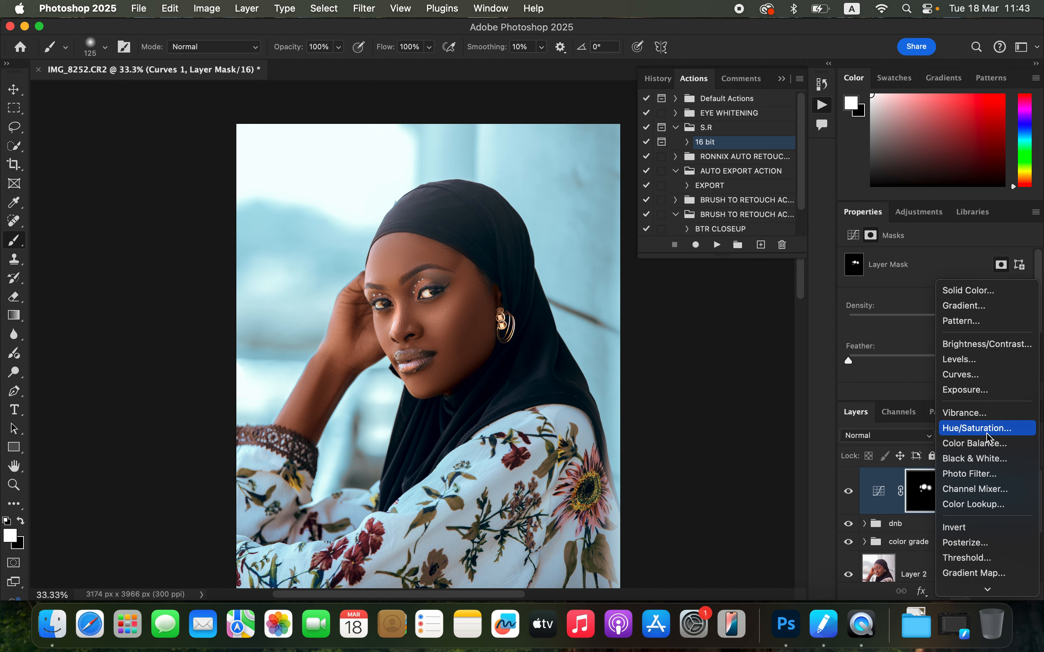
left_click(949, 426)
left_click(932, 285)
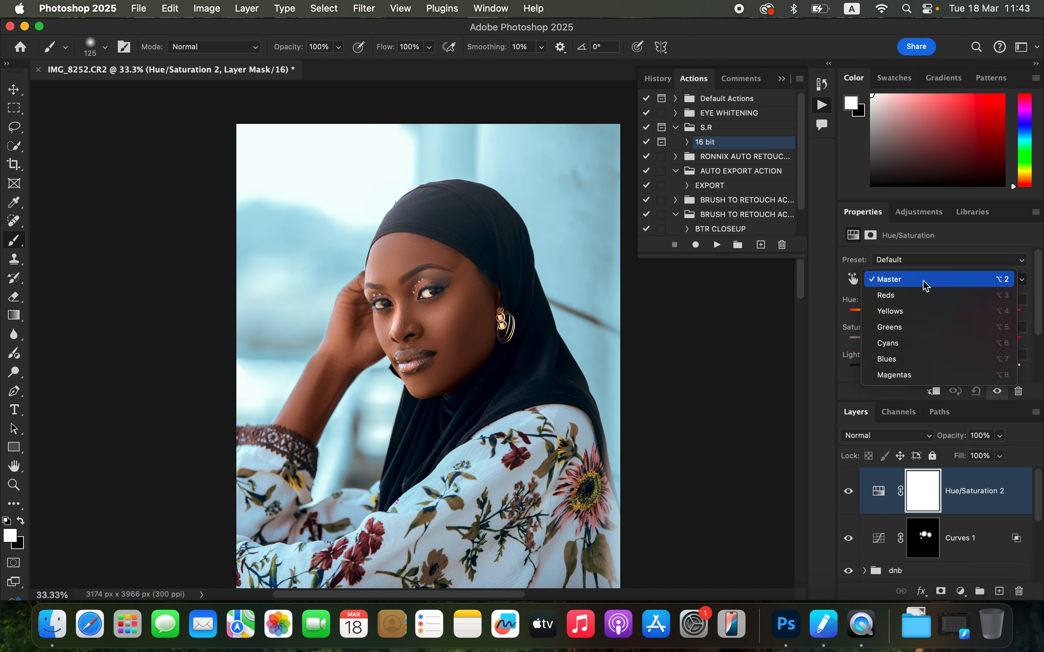
left_click(928, 285)
left_click_drag(913, 339, 866, 342)
key("super+i")
Step: Paint white on the Hue/Saturation mask over the whites of both eyes with a smaller brush
key("super+equal")
key("super+equal")
key("super+equal")
key("super+equal")
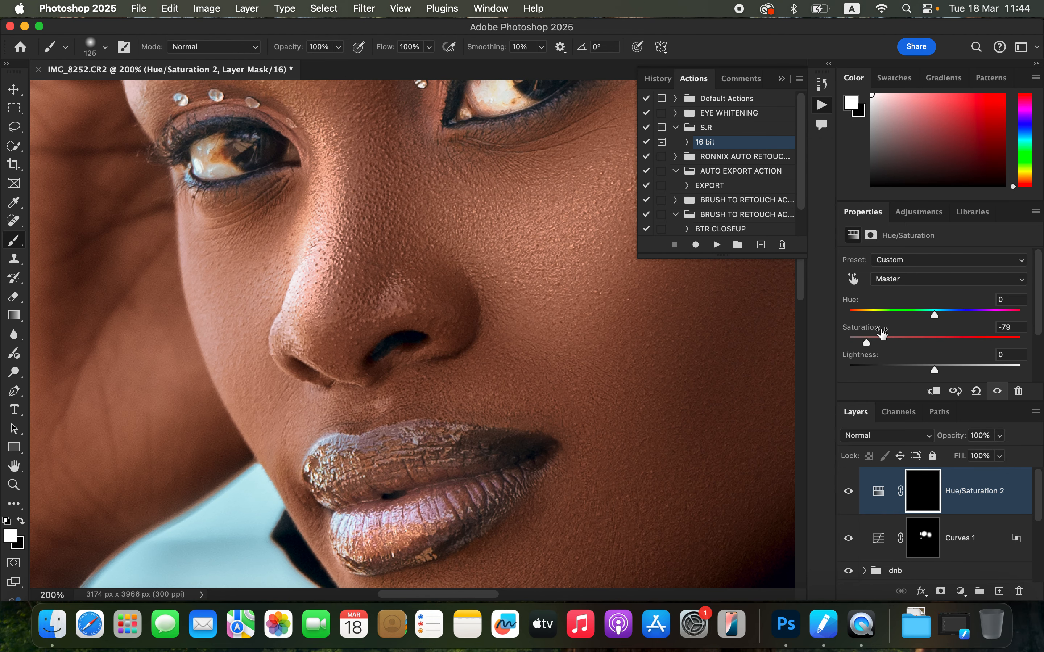
scroll(542, 438, "up", 5)
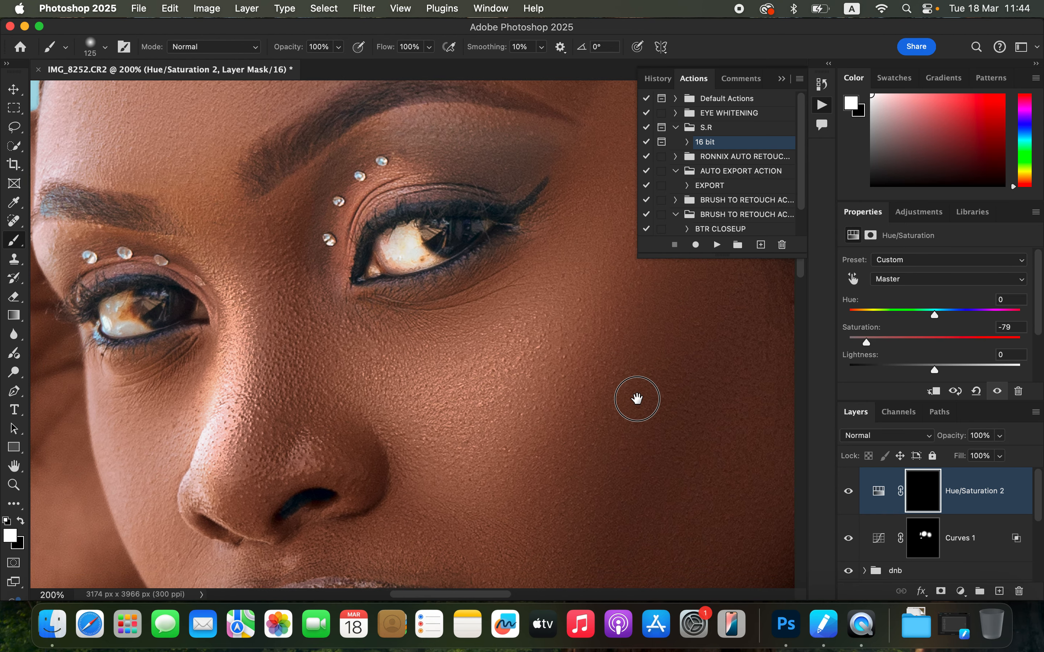
key("bracketleft")
key("bracketleft")
key("bracketleft")
key("bracketleft")
key("bracketleft")
key("bracketleft")
key("bracketleft")
key("bracketleft")
key("bracketleft")
key("bracketleft")
key("bracketleft")
key("bracketleft")
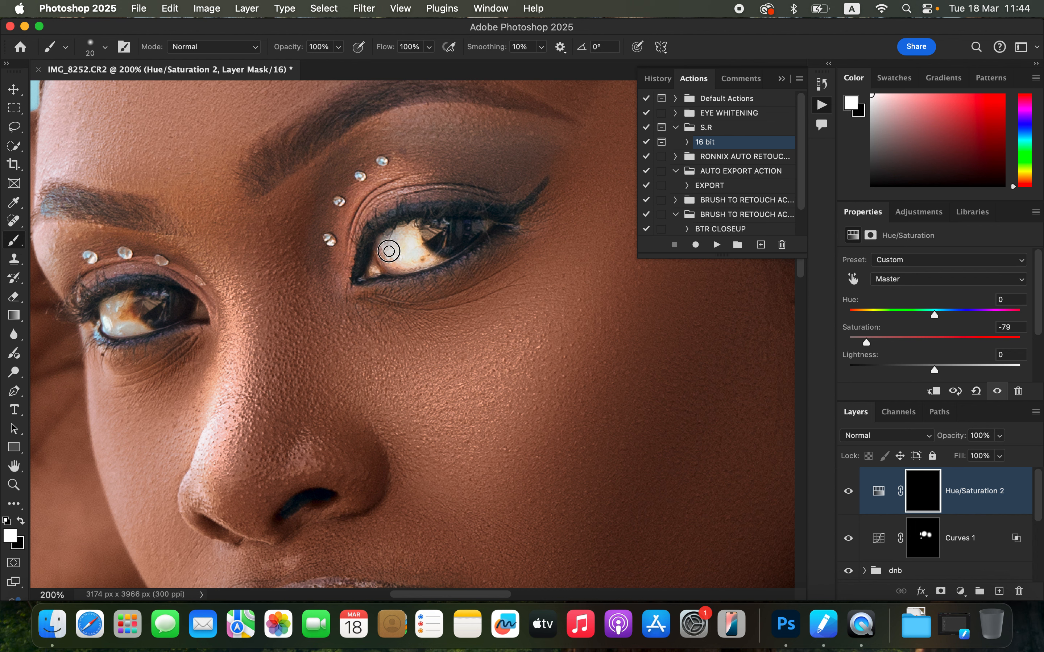
mouse_move(388, 251)
left_mouse_down()
mouse_move(423, 263)
mouse_move(409, 237)
mouse_move(397, 256)
mouse_move(388, 244)
mouse_move(409, 267)
mouse_move(428, 263)
mouse_move(407, 236)
left_mouse_up()
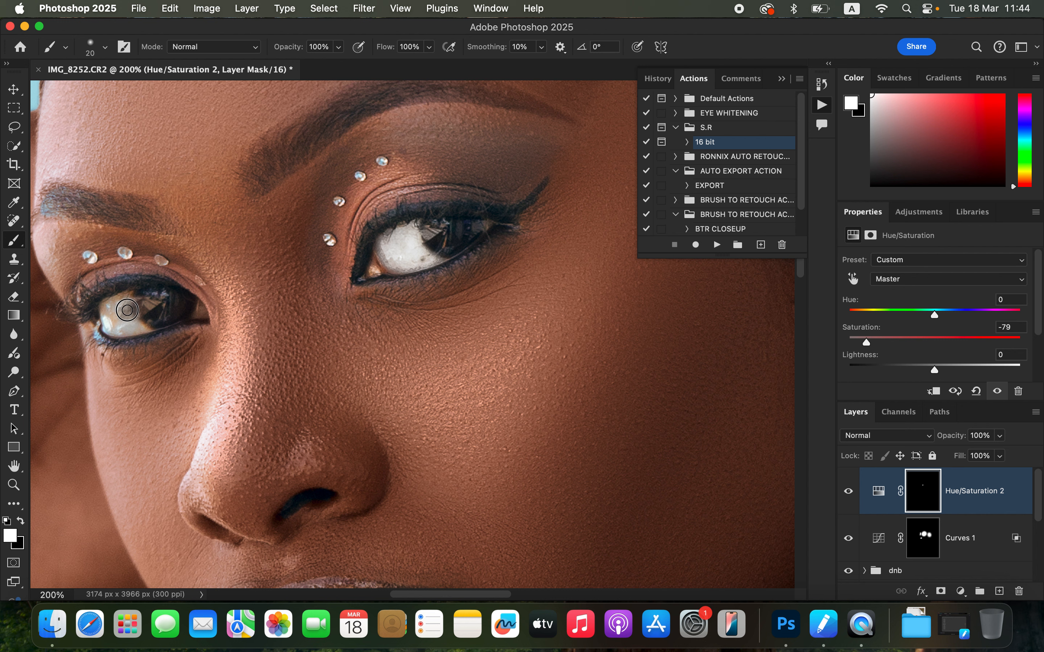
mouse_move(123, 302)
left_mouse_down()
mouse_move(146, 327)
mouse_move(123, 300)
mouse_move(103, 309)
mouse_move(127, 295)
mouse_move(144, 306)
mouse_move(119, 299)
mouse_move(118, 323)
mouse_move(141, 323)
left_mouse_up()
Step: Compare the retouch with the original by toggling the Background layer's visibility on and off
key("super+minus")
key("super+minus")
key("super+minus")
key("super+minus")
key("super+minus")
scroll(923, 530, "down", 10)
left_click(846, 564, "alt")
left_click(846, 562, "alt")
left_click(846, 563, "alt")
left_click(847, 563, "alt")
left_click(847, 563, "alt")
left_click(847, 563, "alt")
left_click(847, 563, "alt")
left_click(848, 563, "alt")
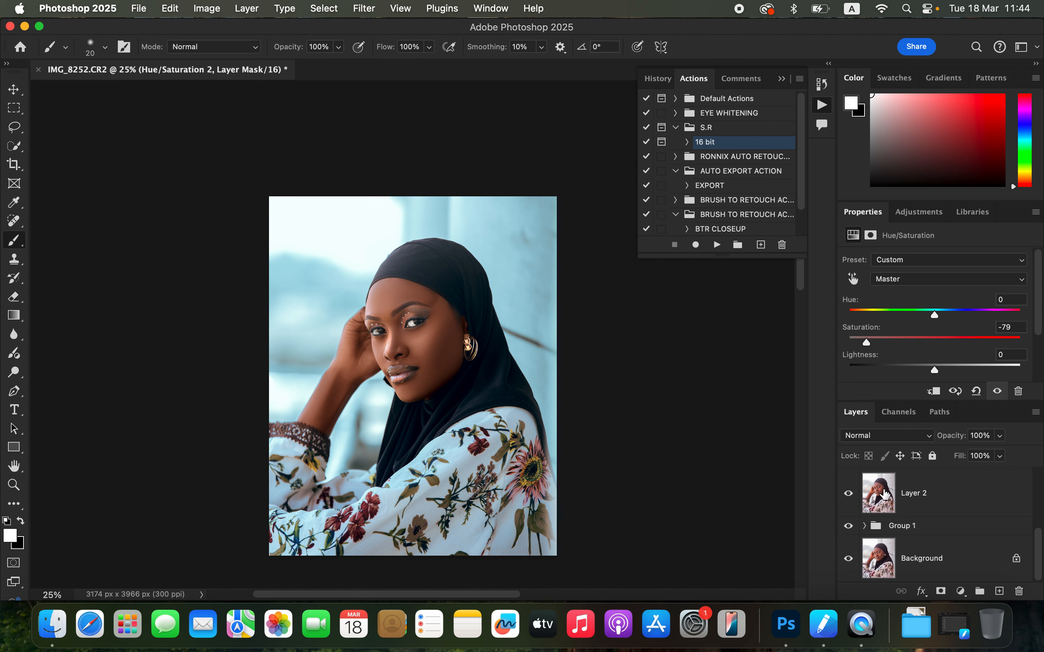
scroll(949, 511, "up", 5)
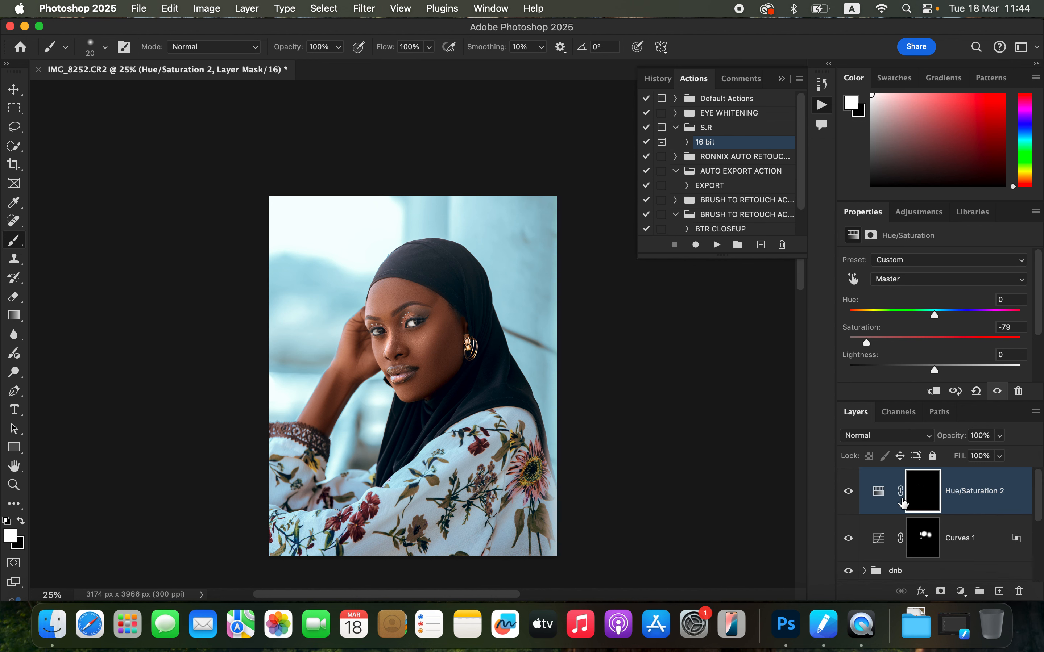
Step: Stamp all visible layers into a new merged layer and heal a spot on the background wall with the Spot Healing Brush
key("super+shift+alt+e")
key("j")
scroll(545, 369, "up", 2)
left_click_drag(470, 293, 564, 332)
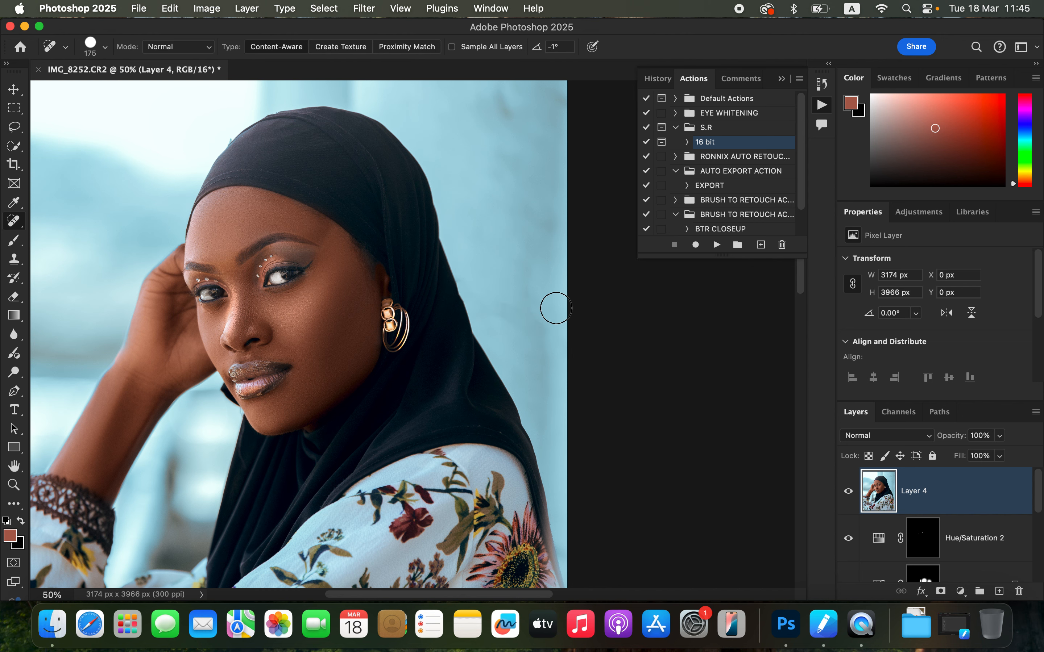
Step: Review the whole image against the original by switching the Background layer's visibility
scroll(502, 319, "up", 5)
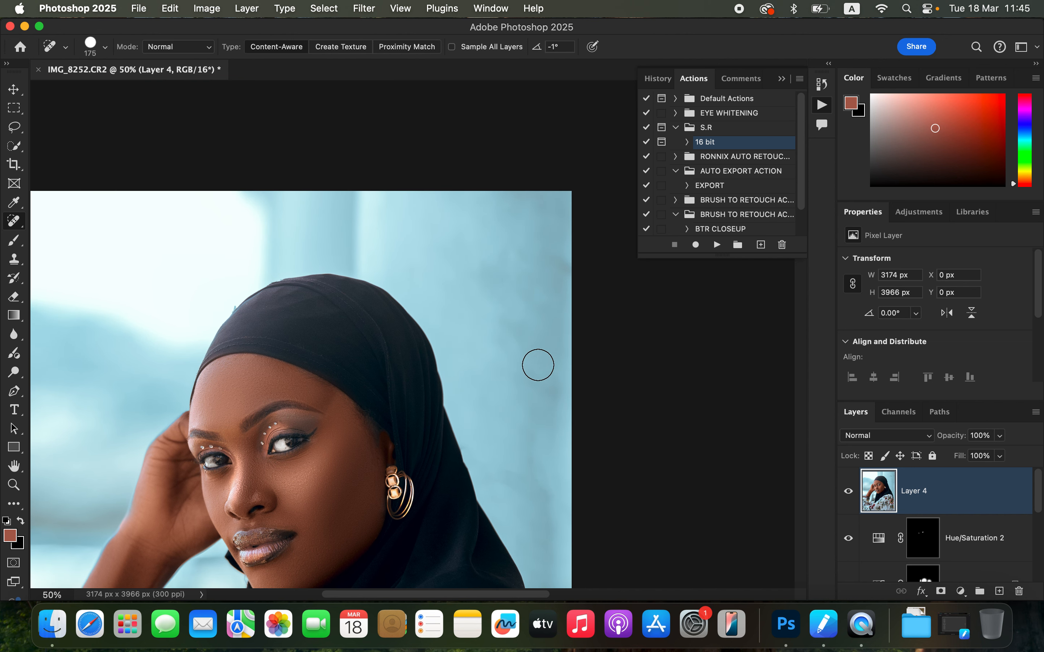
key("super+minus")
key("super+minus")
key("super+minus")
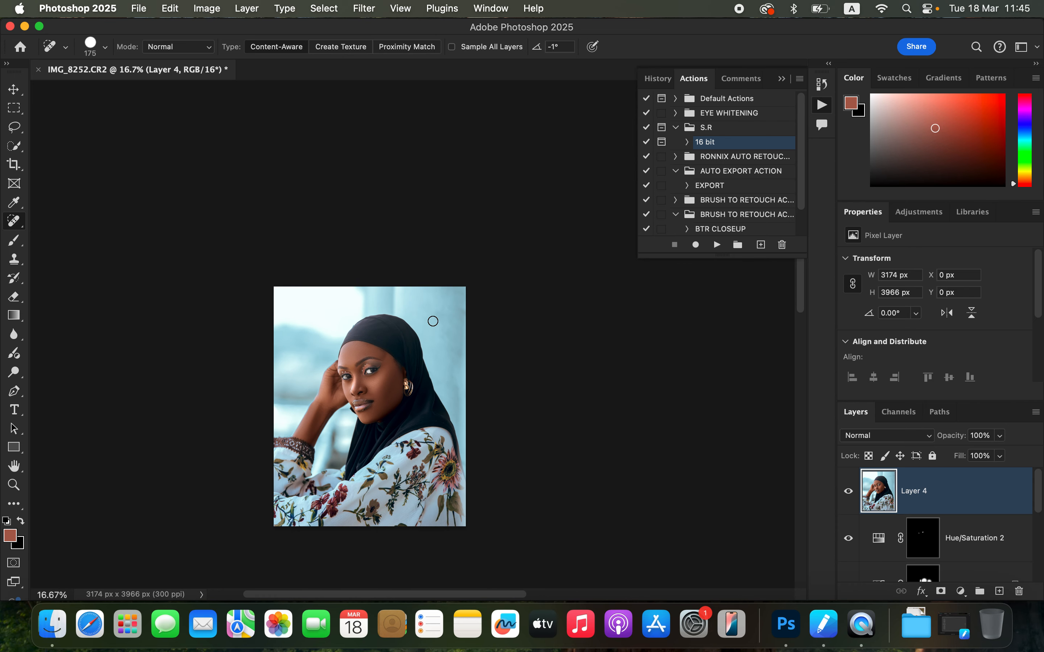
key("super+plus")
key("super+plus")
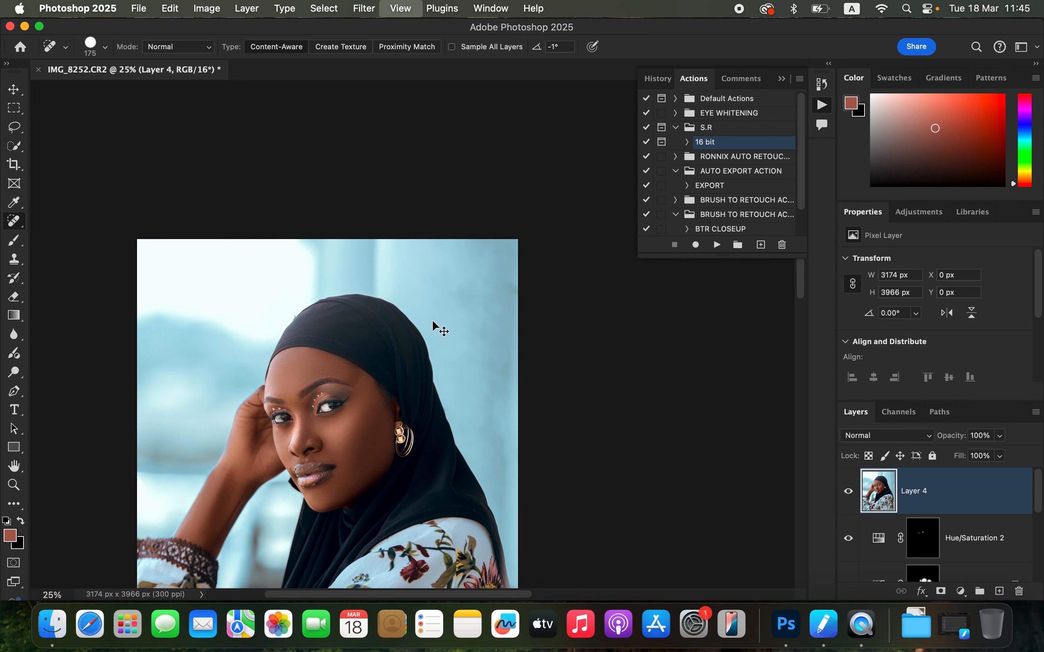
scroll(433, 321, "down", 5)
scroll(433, 321, "left", 3)
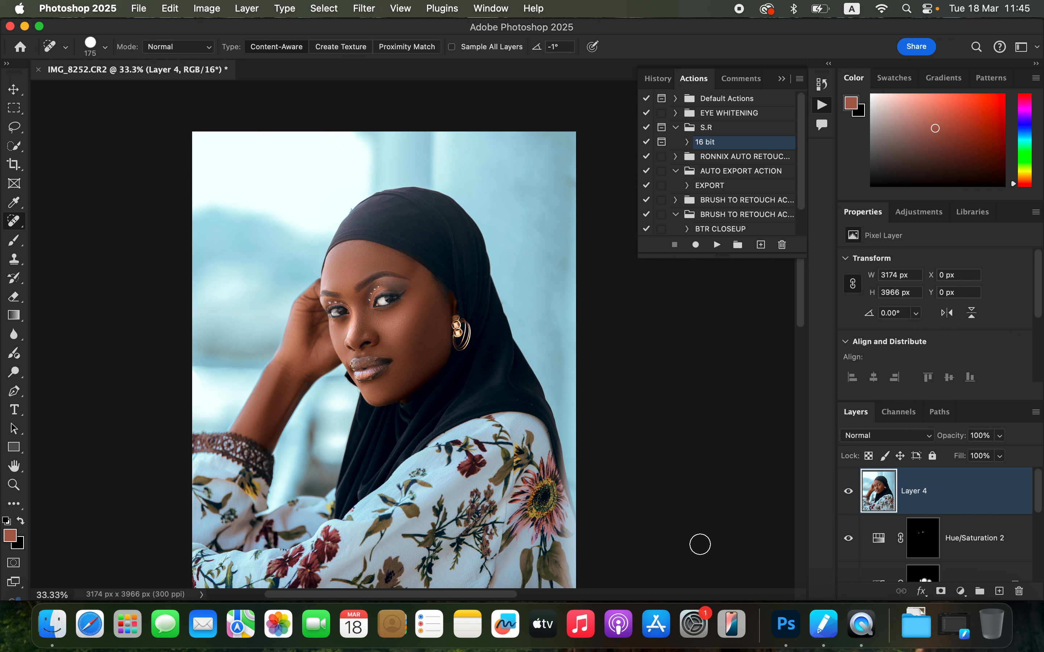
scroll(922, 550, "down", 5)
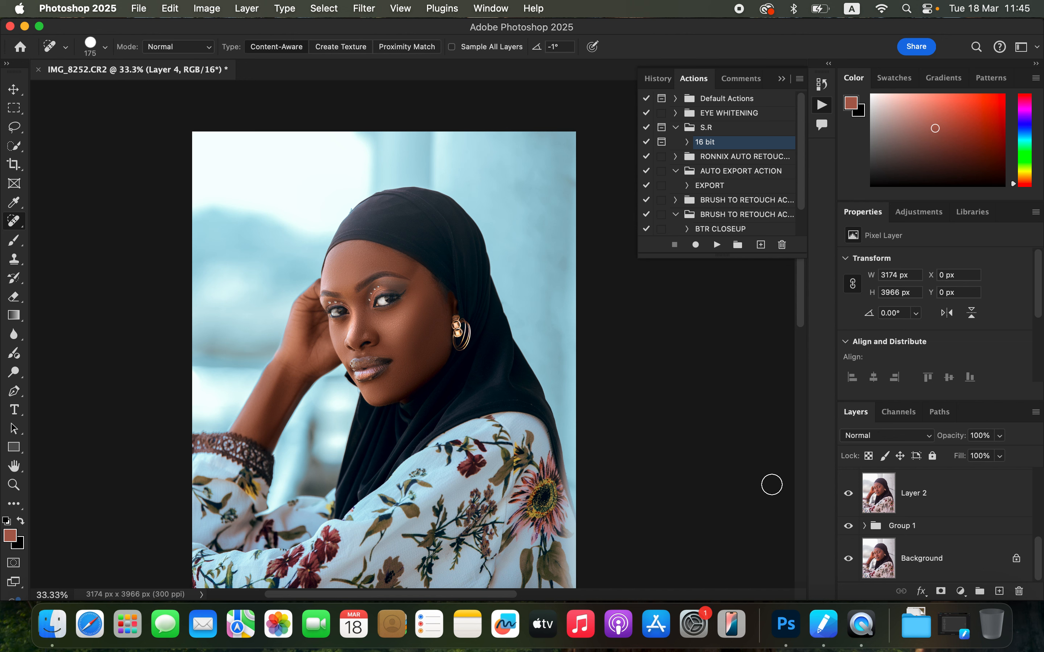
left_click(848, 559, "alt")
left_click(848, 559, "alt")
Step: Open Export As, raise the JPG quality, set Resample to Bicubic Sharper, and cancel the export
left_click(139, 8)
mouse_move(172, 236)
left_click(442, 254)
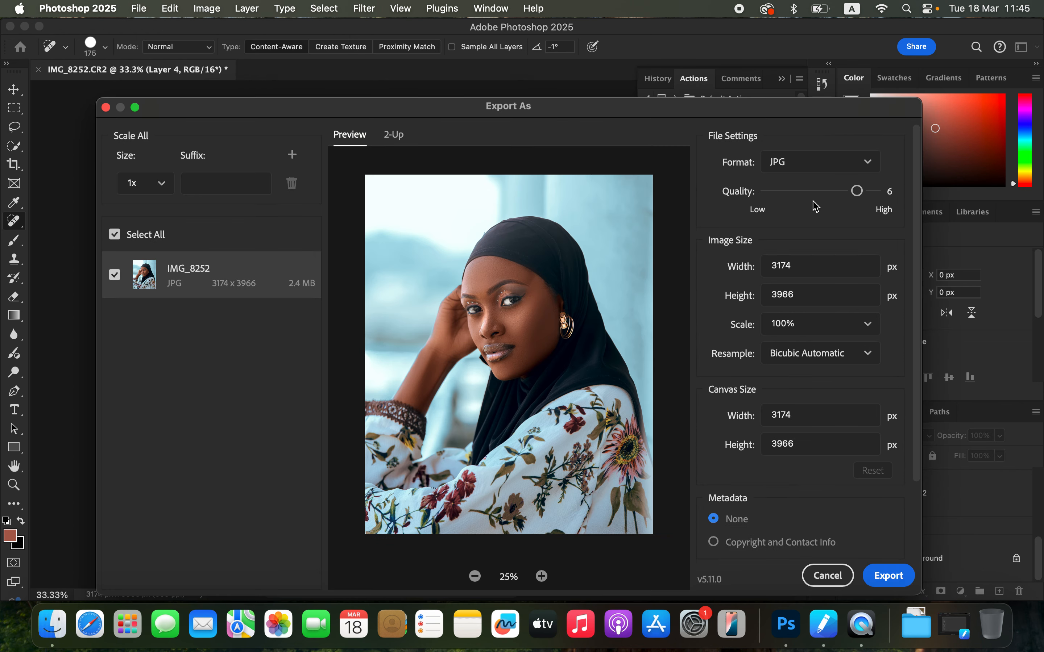
left_click_drag(856, 191, 879, 191)
left_click(866, 353)
left_click(806, 334)
scroll(776, 475, "down", 5)
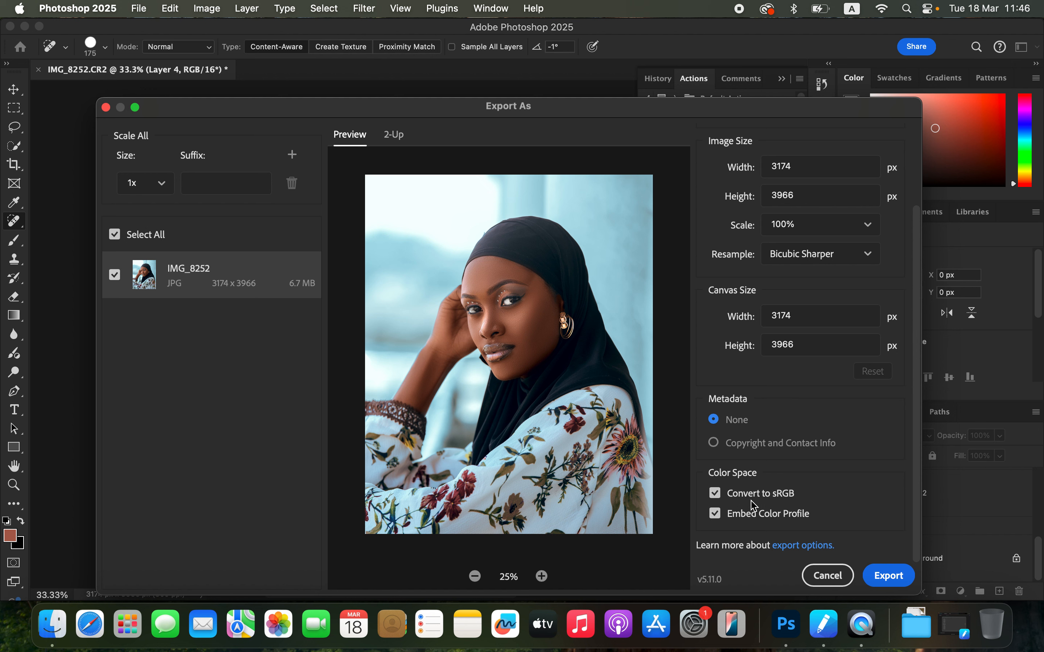
left_click(827, 576)
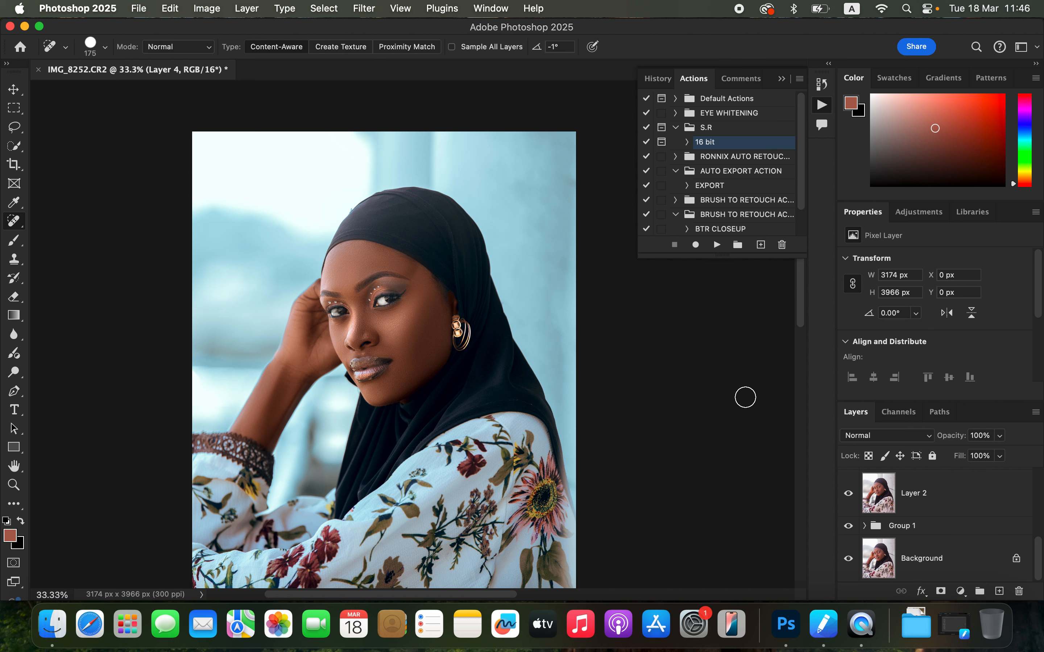